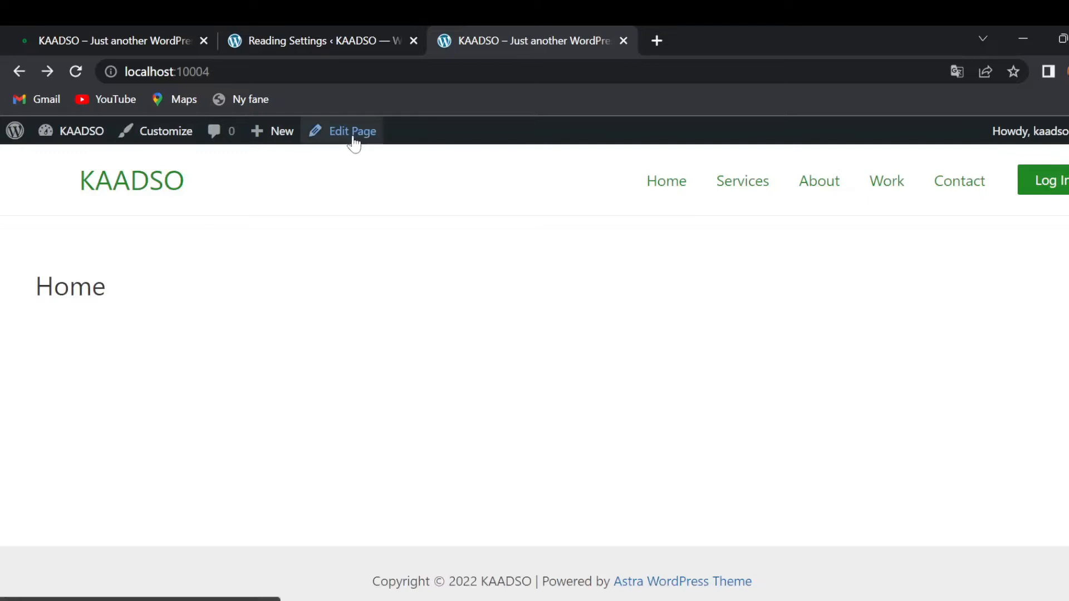
- Open the Home page from the admin bar and launch it in Elementor
left_click(350, 140)
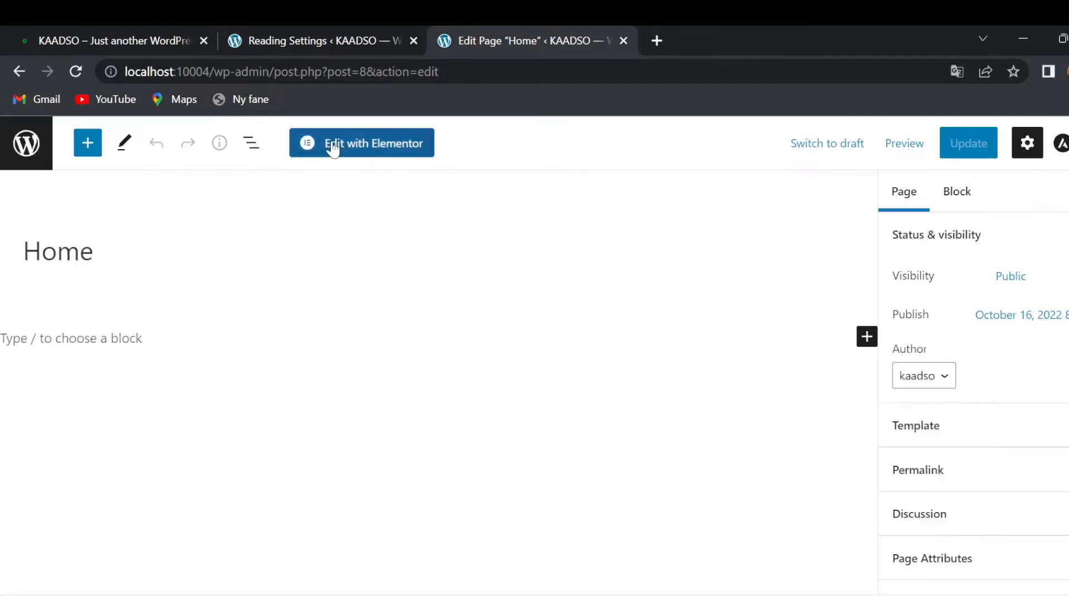
left_click(358, 152)
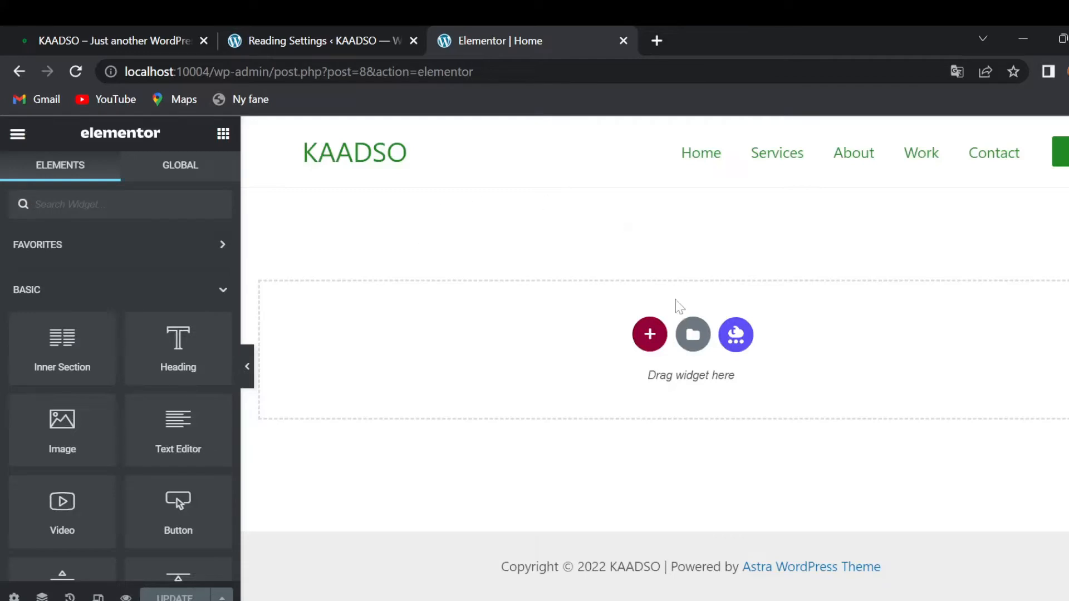
- Add a new single-column section to the empty Home page
scroll(98, 351, "down", 1)
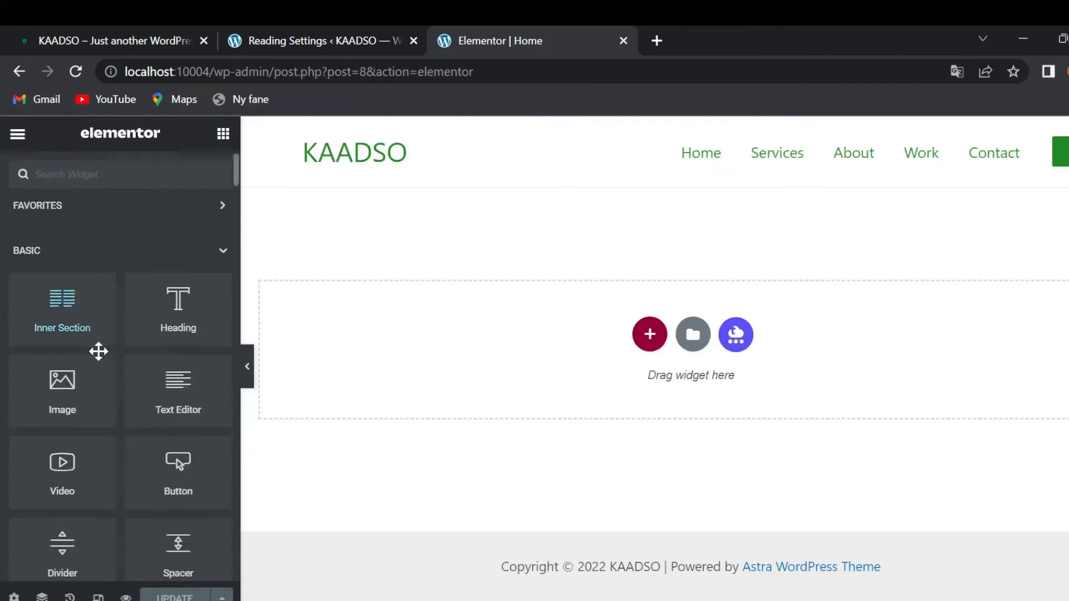
scroll(98, 351, "up", 1)
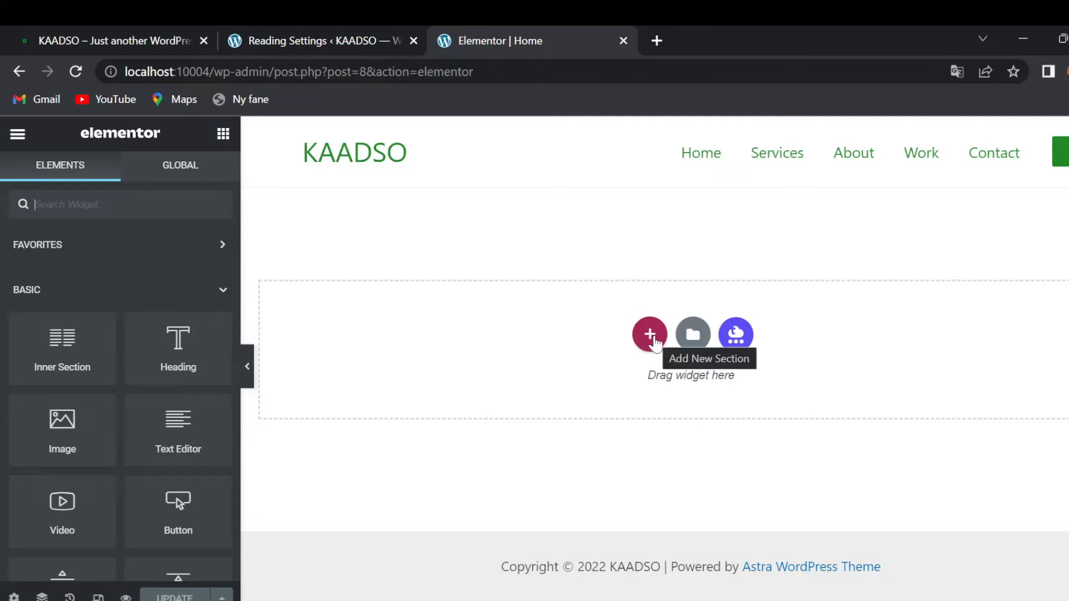
left_click(649, 336)
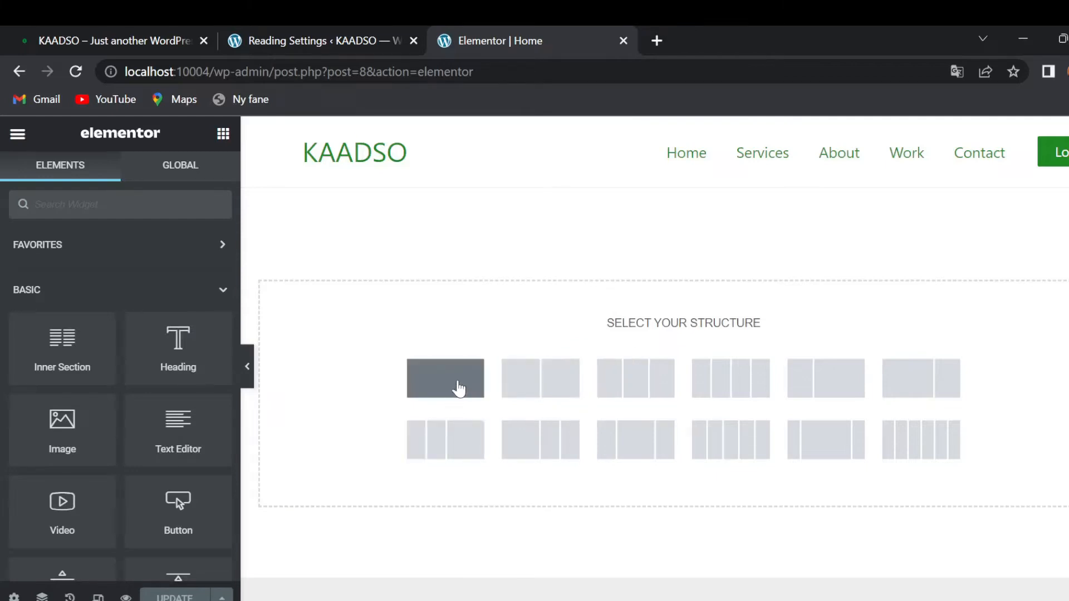
left_click(458, 389)
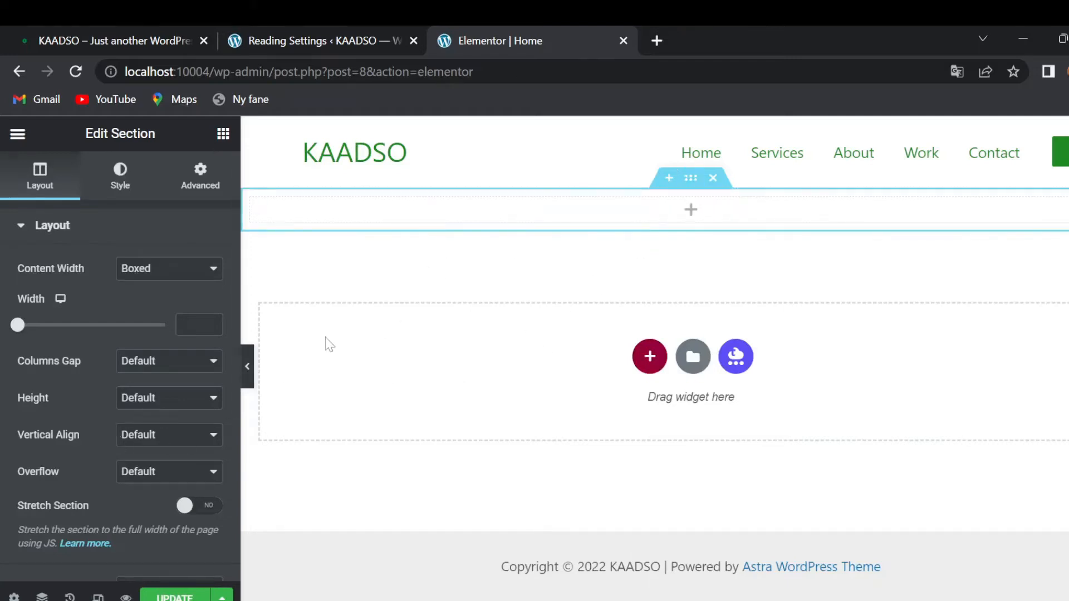
- Set the section Height to Min Height (400 px), comparing against the live site
left_click(162, 399)
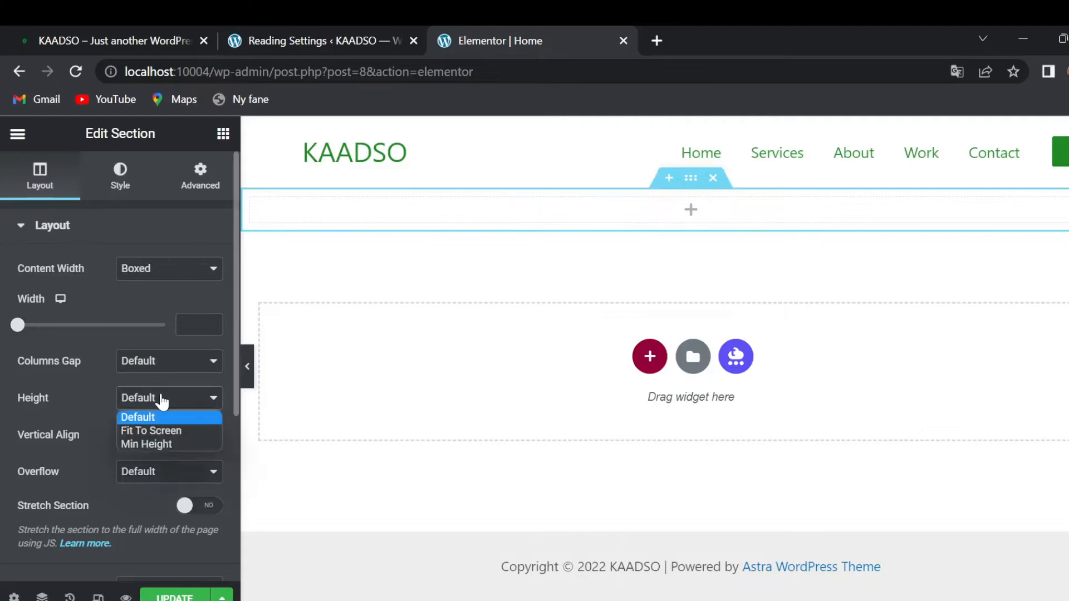
left_click(154, 444)
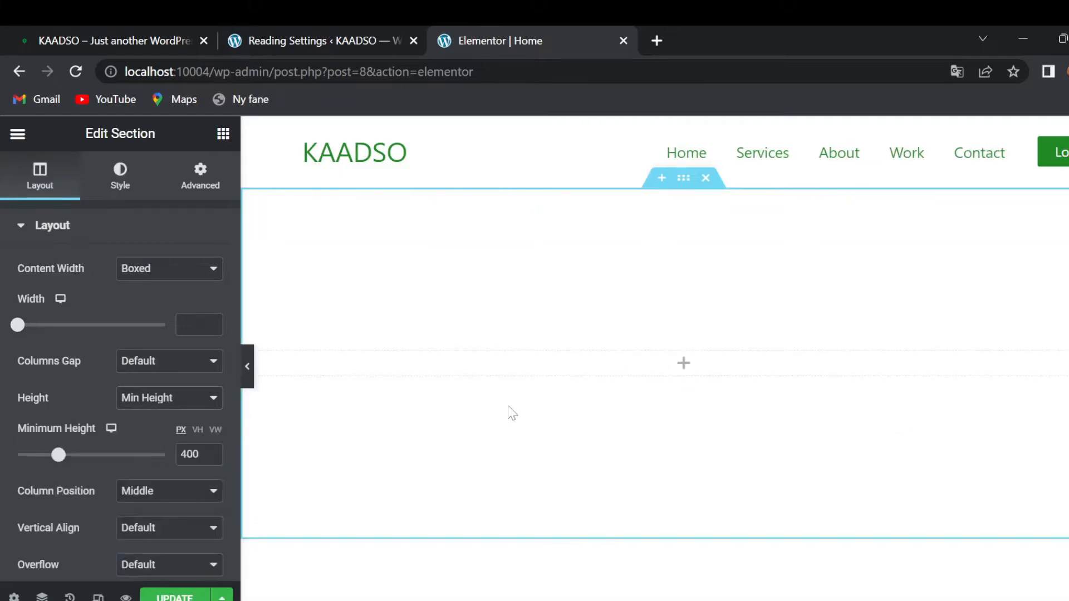
left_click(107, 35)
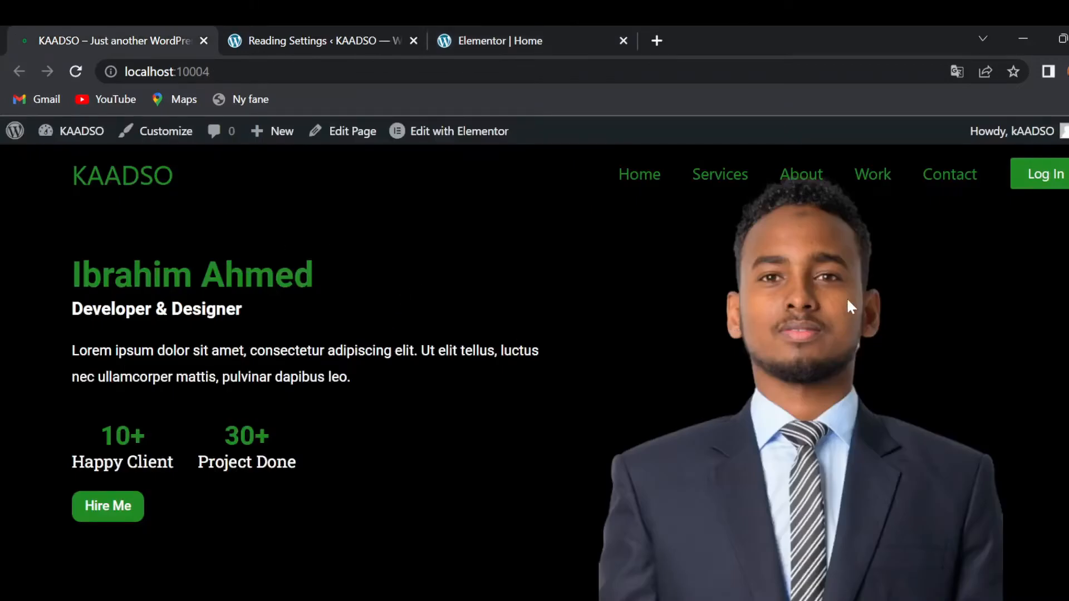
left_click(559, 30)
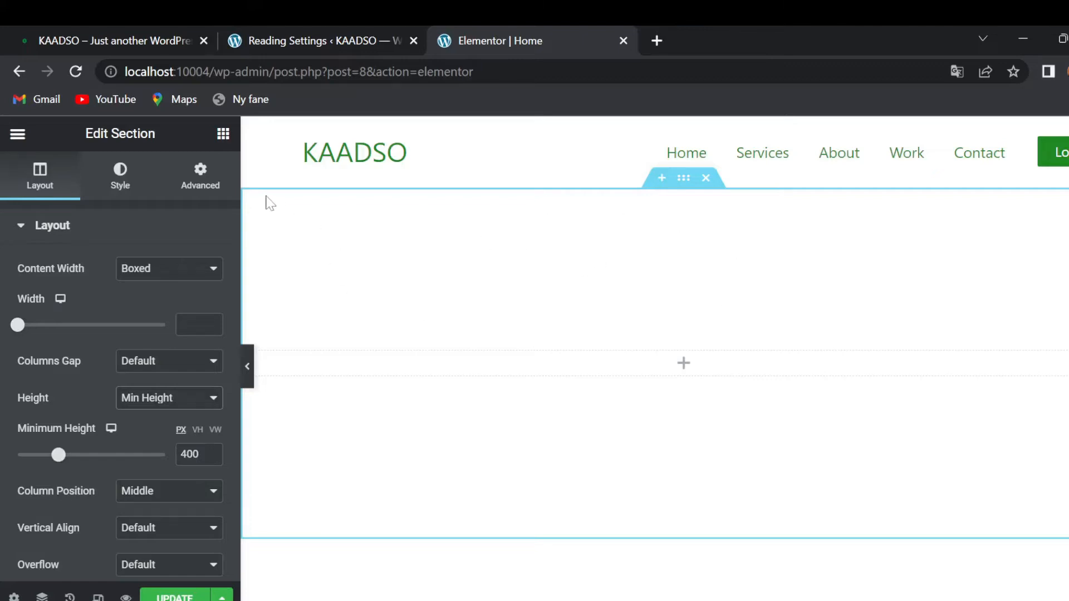
left_click(223, 135)
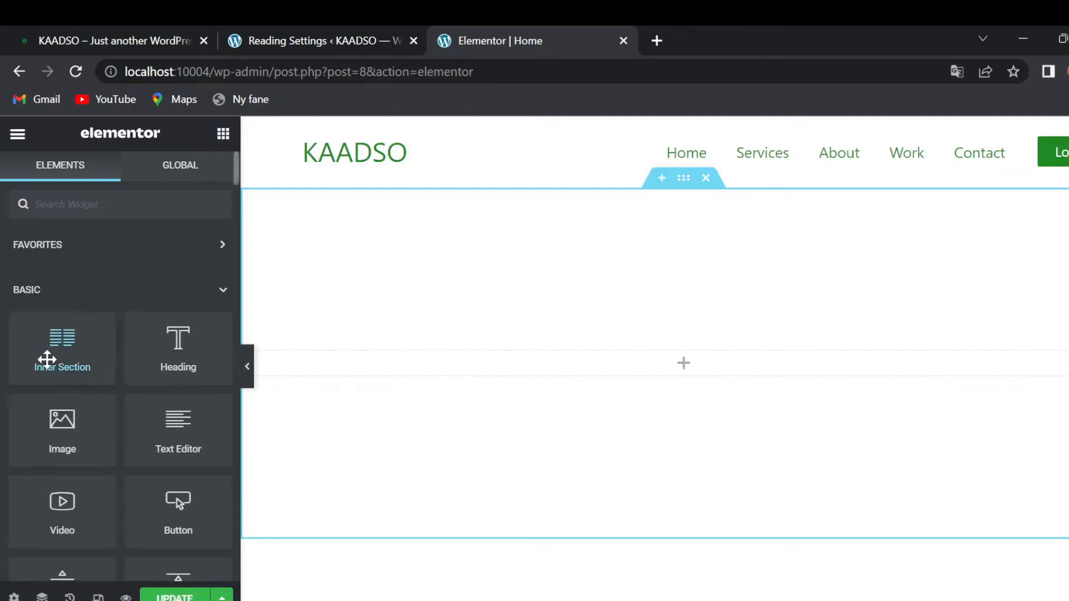
- Drop a two-column Inner Section in, then an Image widget into its right column
left_click_drag(47, 360, 507, 368)
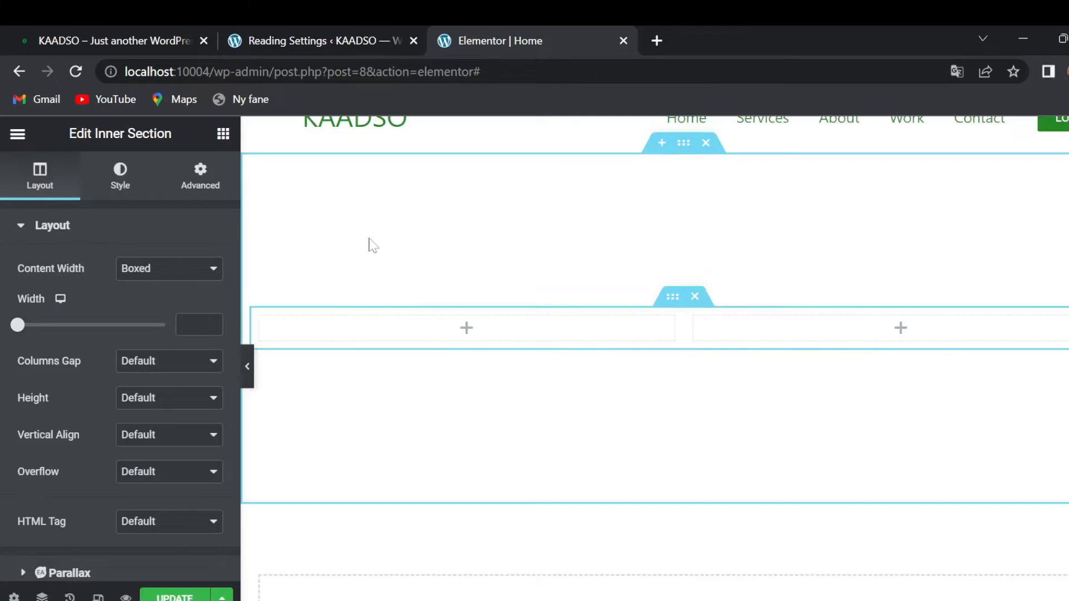
left_click(222, 134)
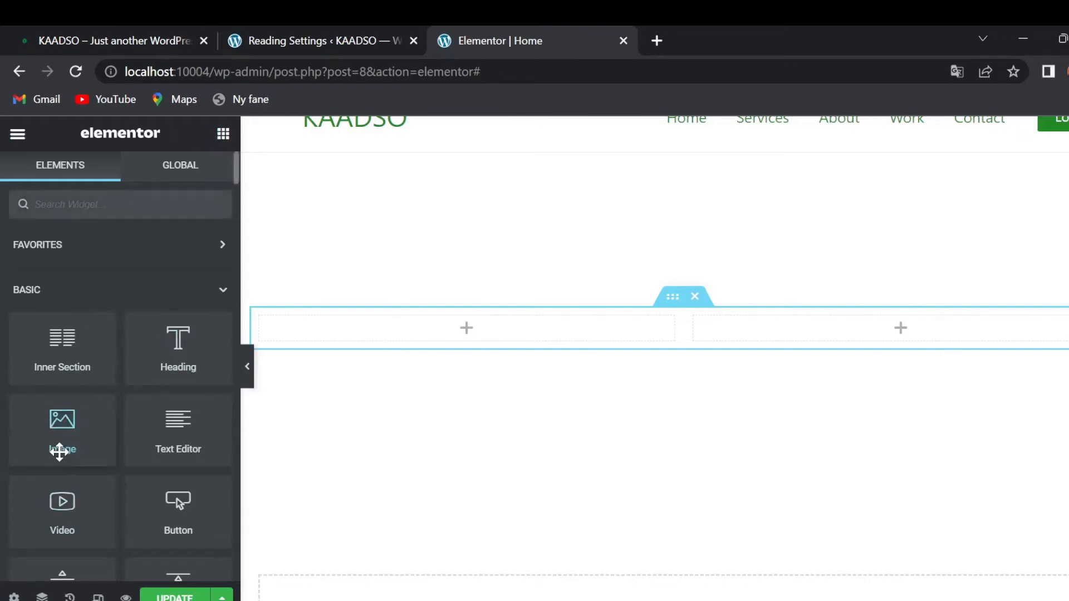
left_click_drag(59, 453, 857, 341)
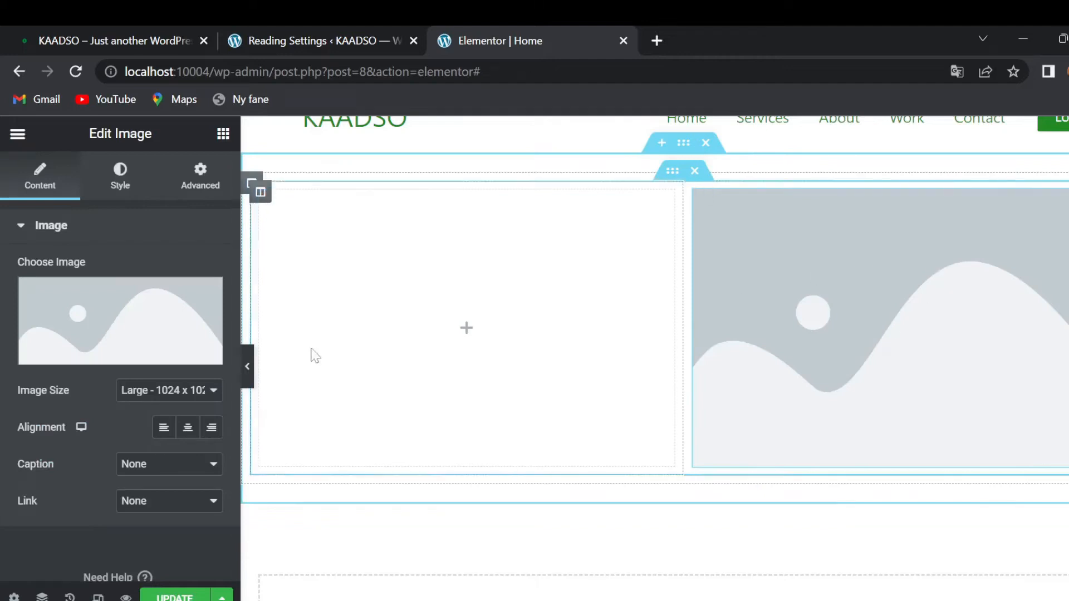
- Insert the suit portrait from the Media Library into the right-column Image widget
mouse_move(125, 362)
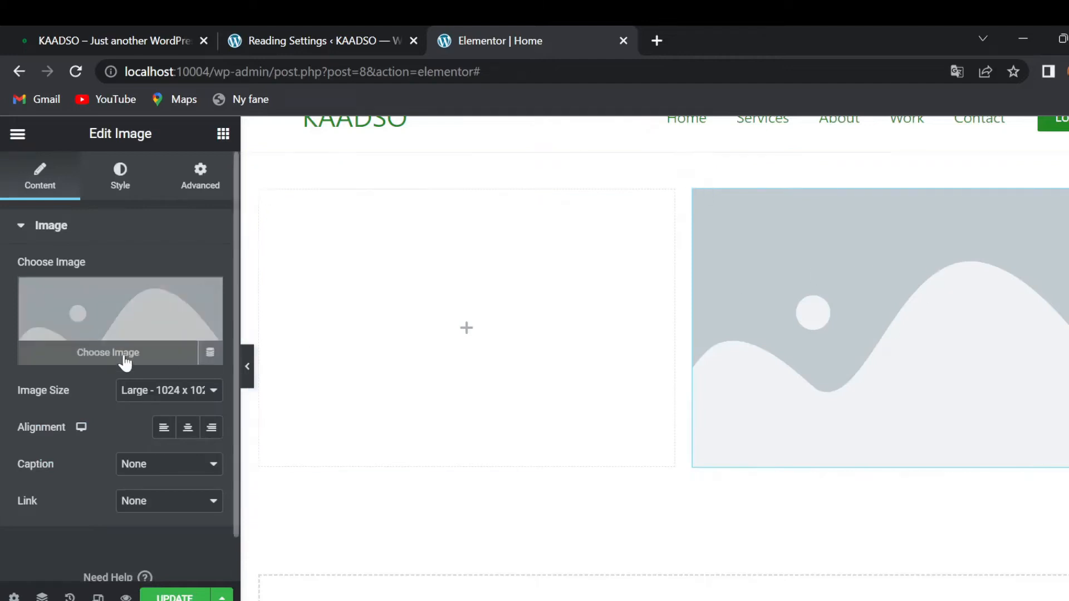
left_click(92, 354)
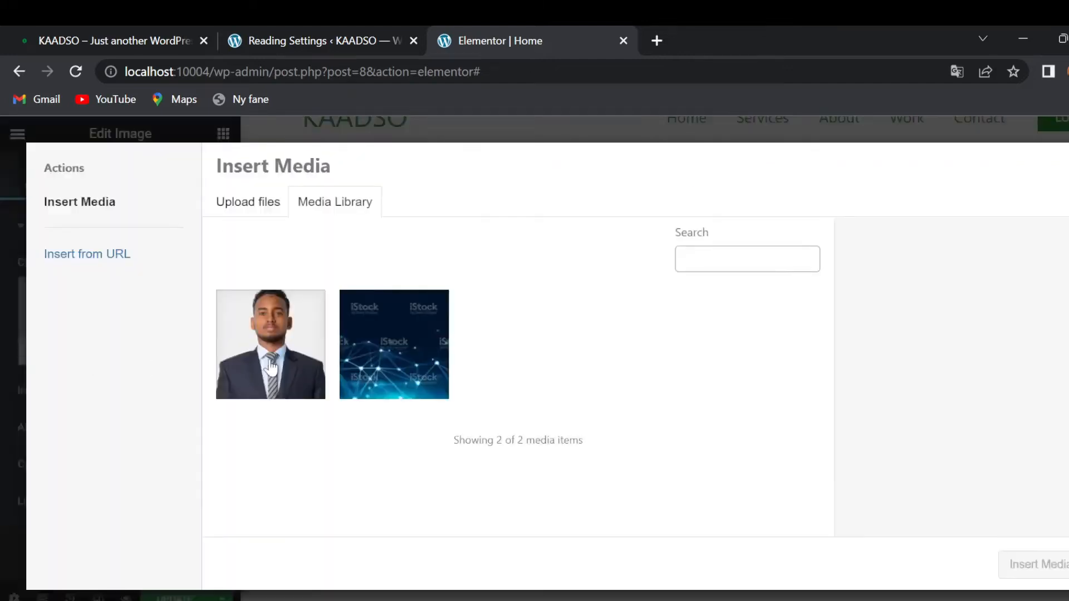
left_click(271, 368)
left_click(1035, 565)
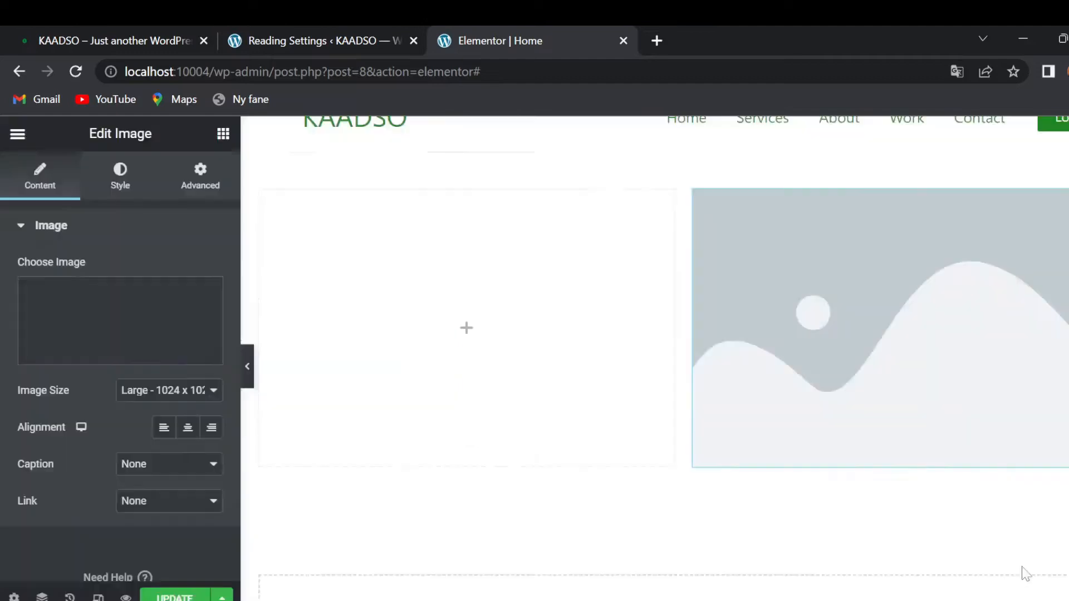
scroll(945, 492, "up", 2)
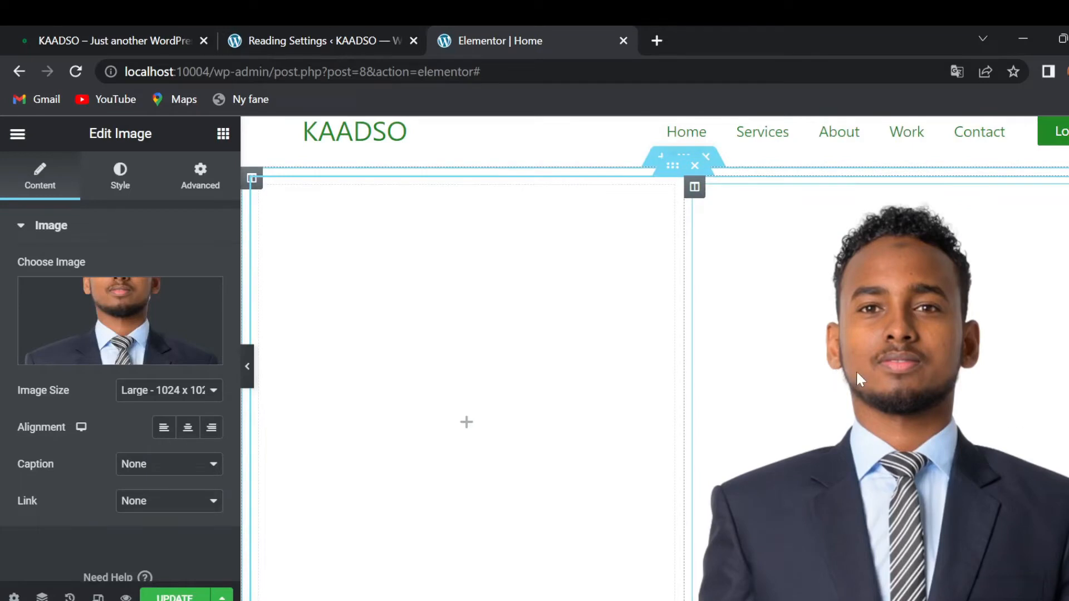
scroll(856, 374, "down", 1)
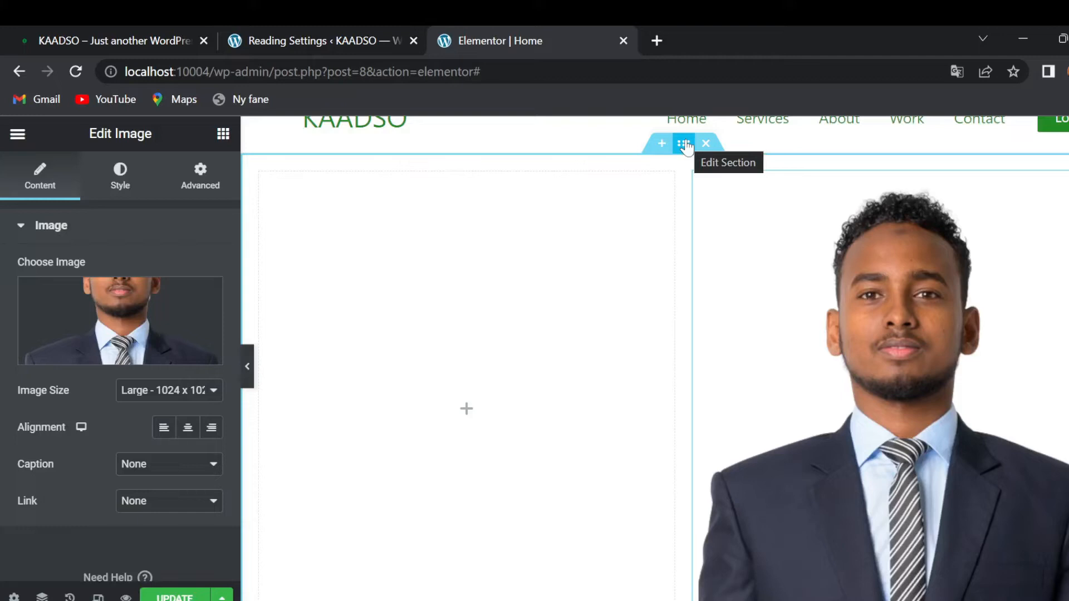
- Give the outer section a Classic background with colour 000 (solid black)
left_click(685, 144)
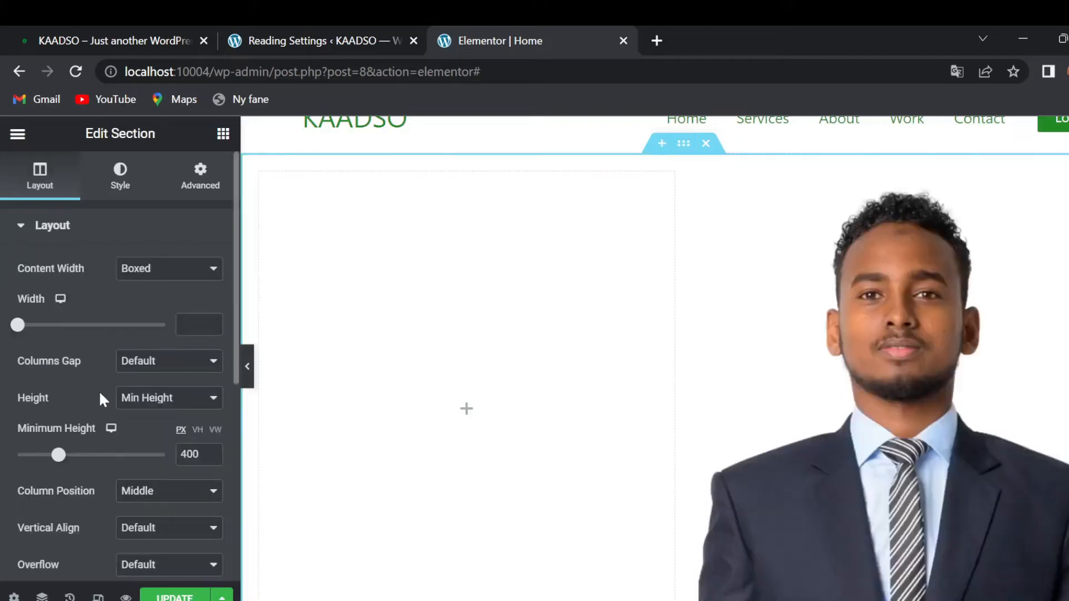
left_click(123, 189)
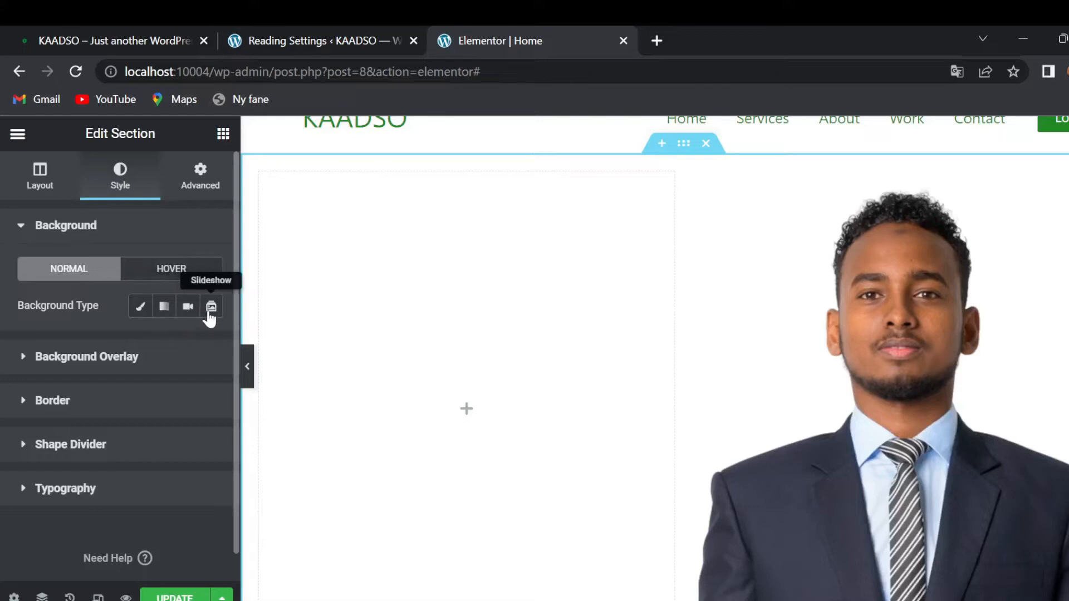
left_click(135, 313)
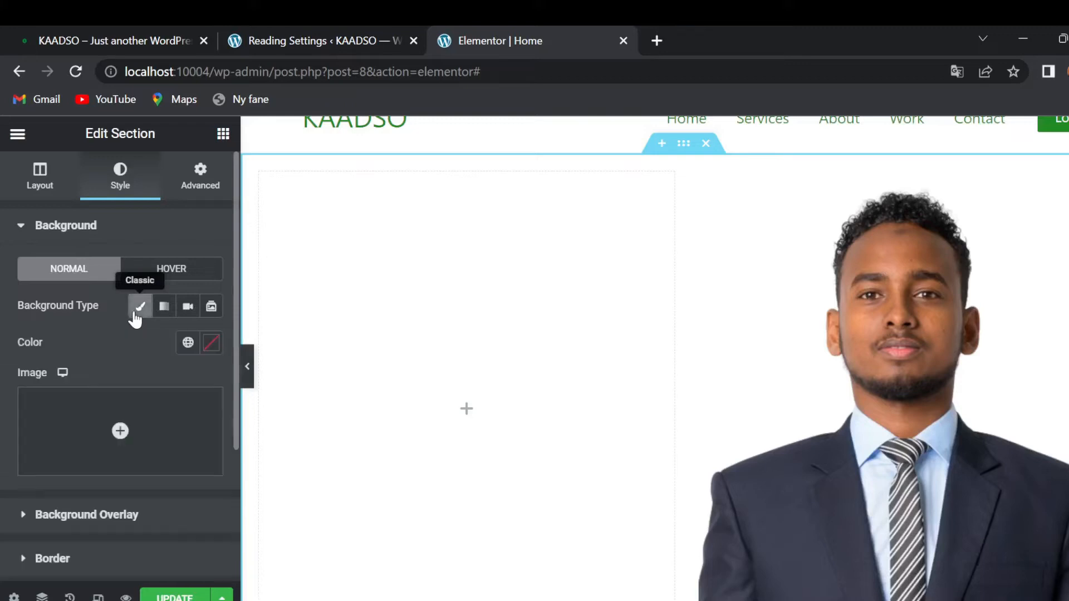
left_click(216, 355)
type("000")
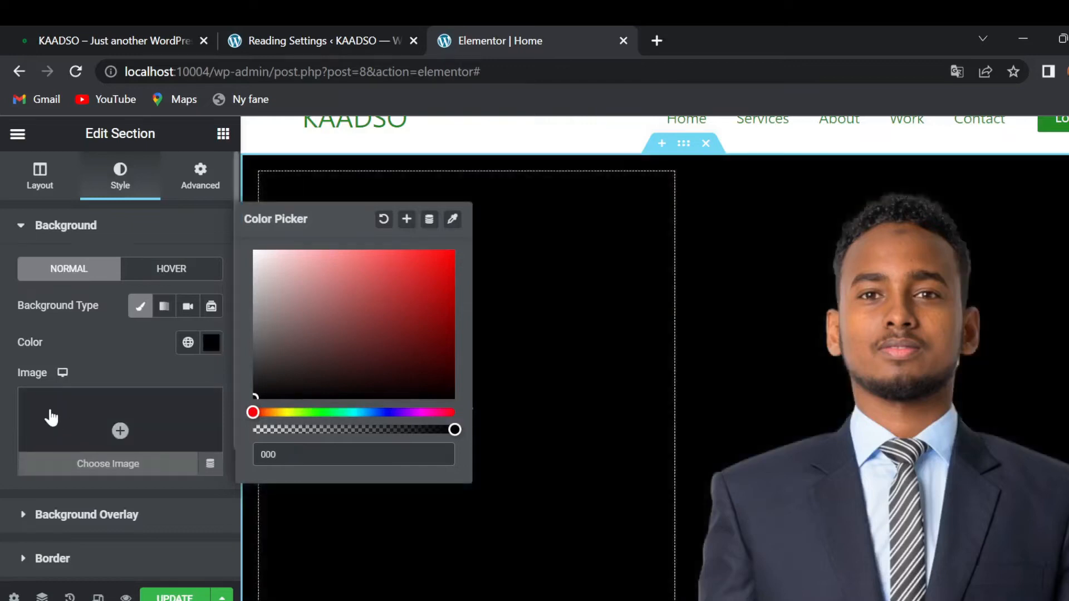
left_click(1, 348)
scroll(716, 353, "down", 2)
scroll(716, 353, "up", 2)
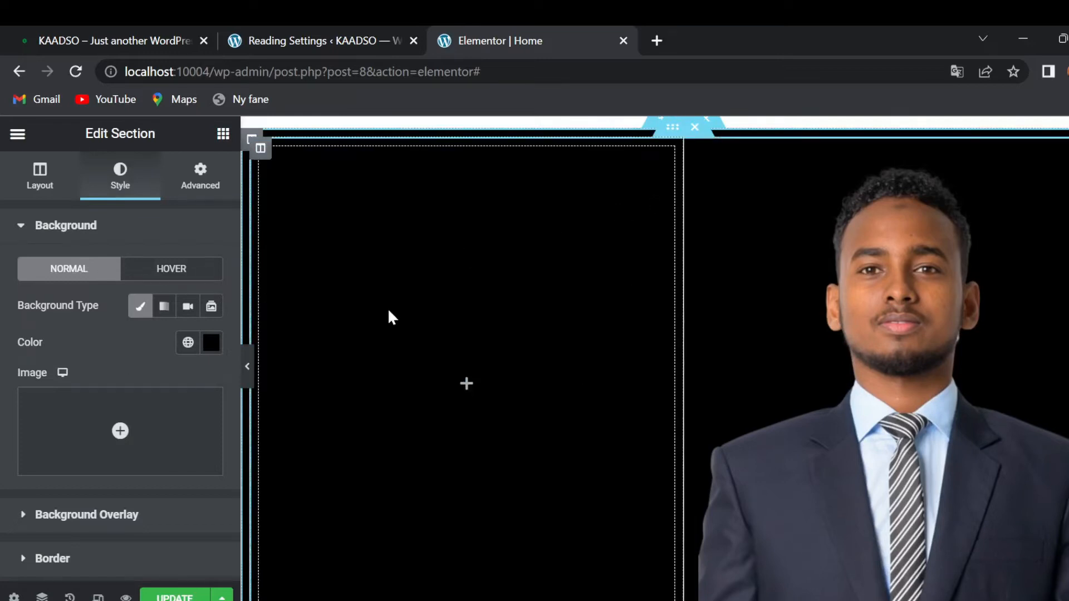
left_click(224, 136)
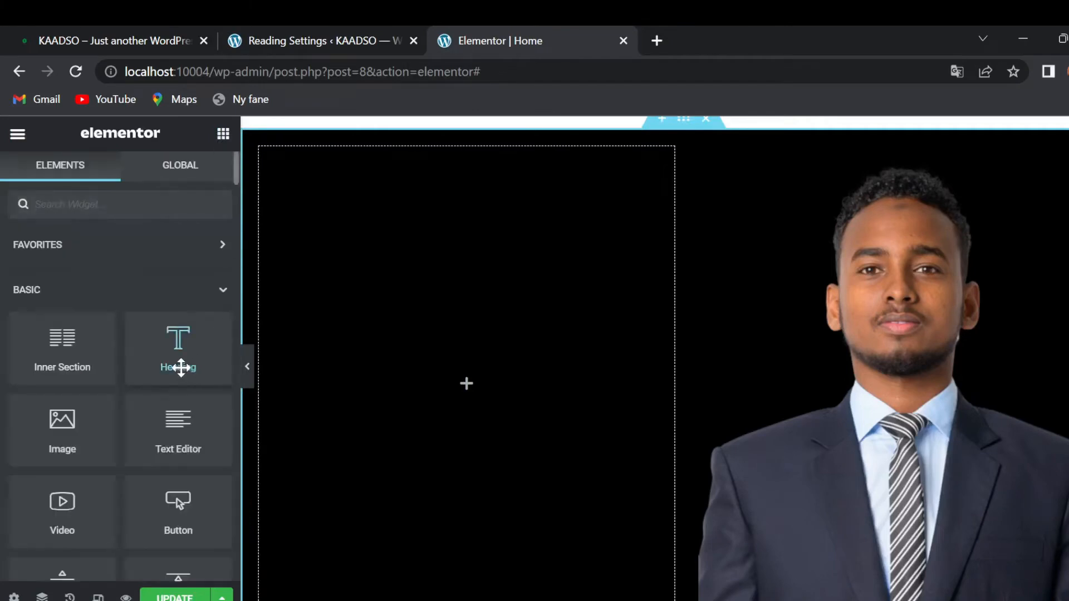
- Add a heading with the owner's name to the left column and set Vertical Align to Middle
left_click_drag(177, 351, 450, 370)
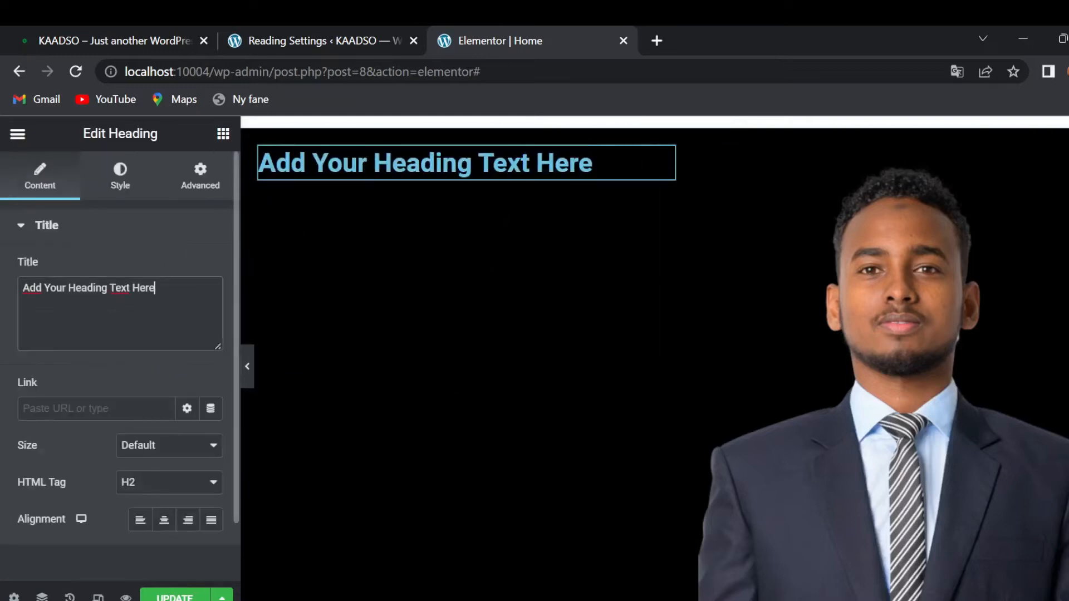
left_click_drag(158, 288, 5, 310)
key("BackSpace")
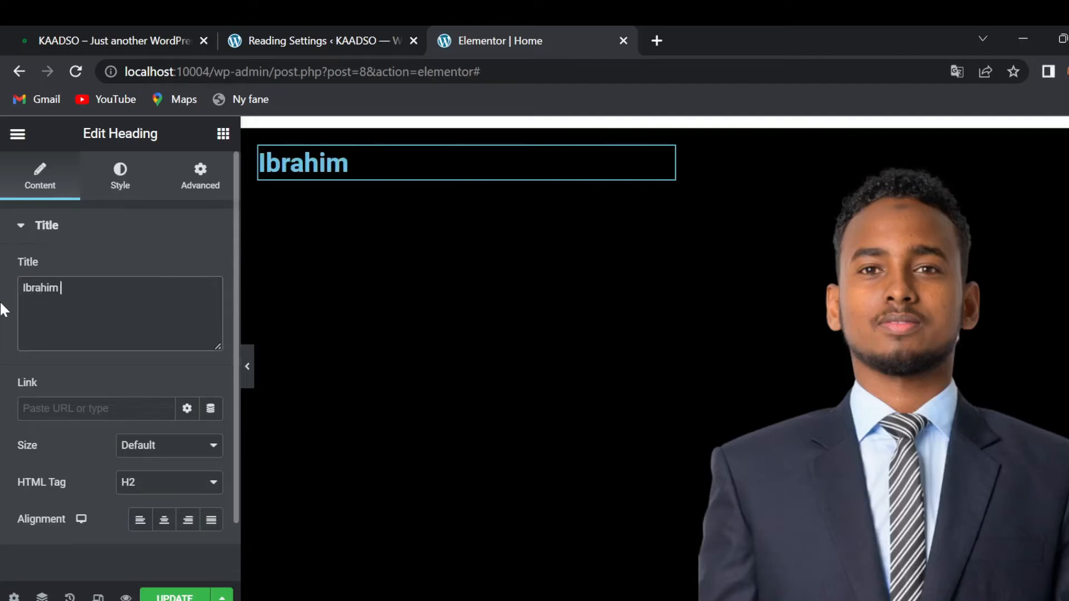
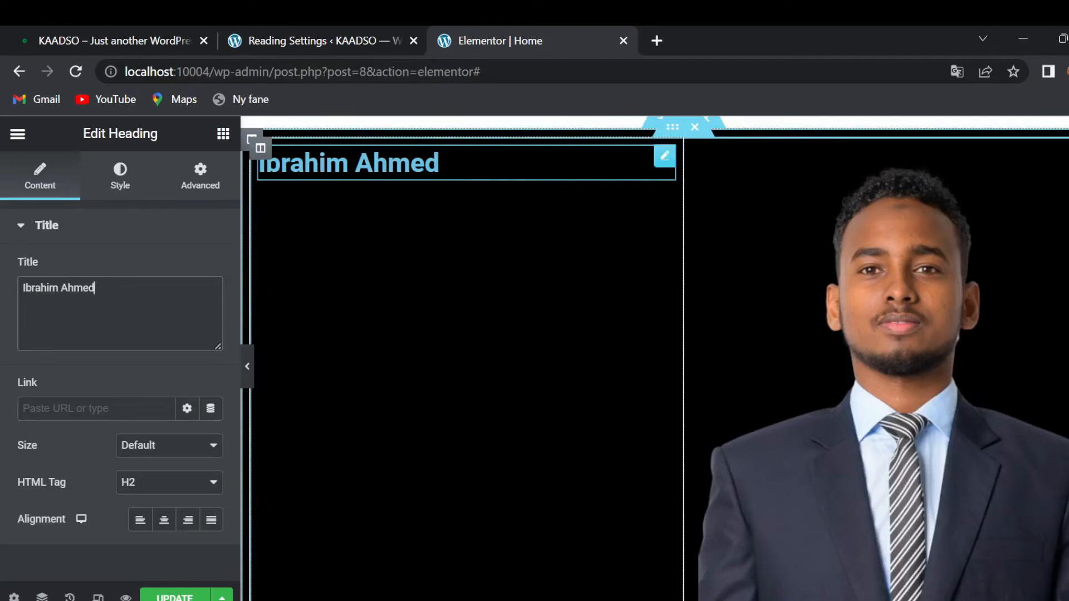
left_click(263, 152)
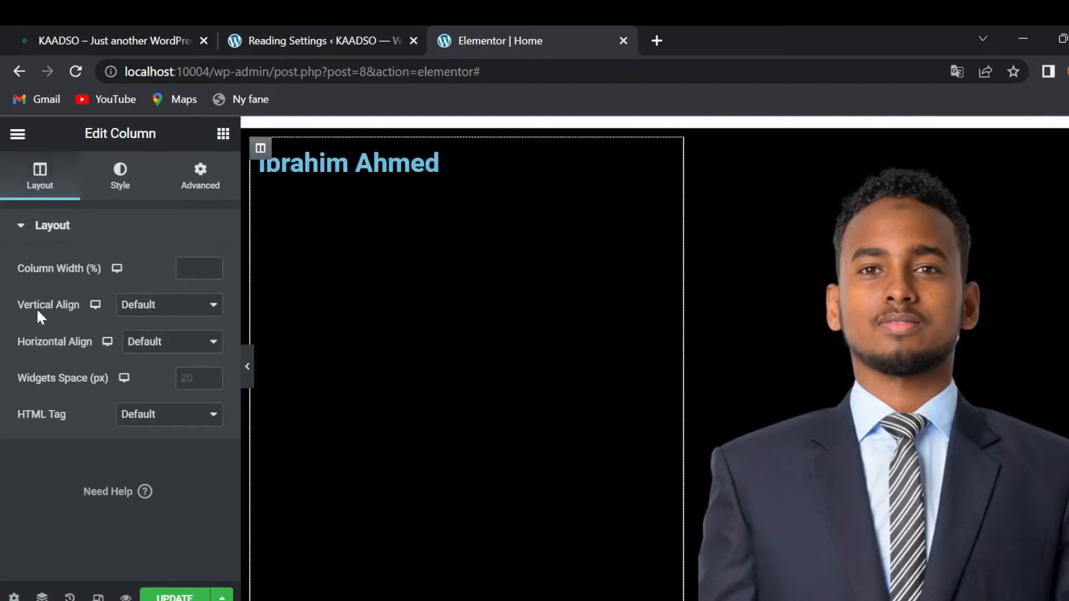
left_click(155, 306)
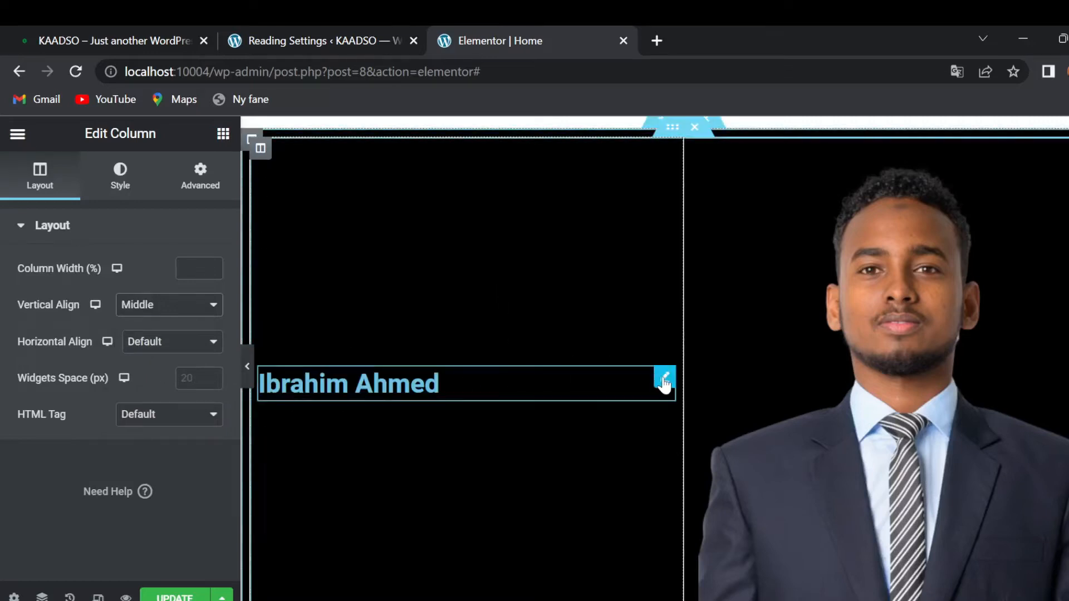
- Style the name heading with text colour #228822 and typography size 40 px
left_click(662, 381)
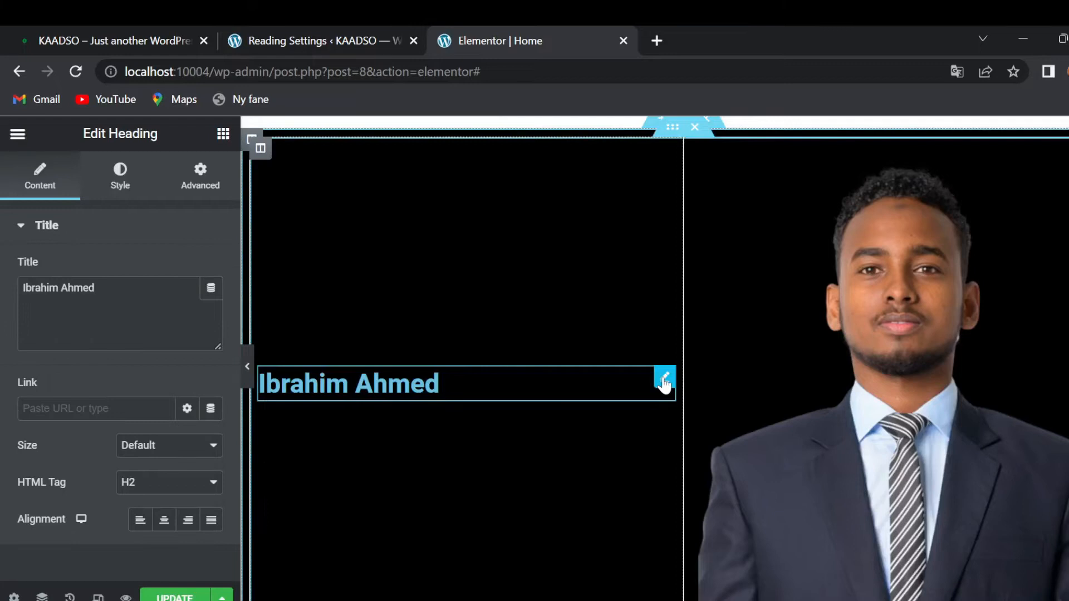
left_click(120, 177)
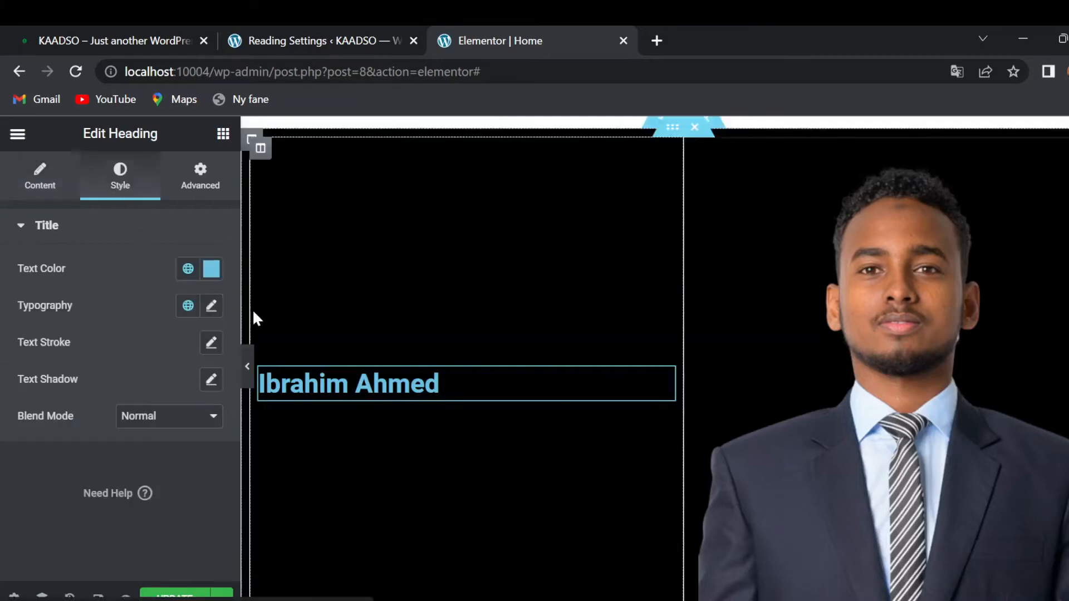
left_click(211, 269)
type("228822")
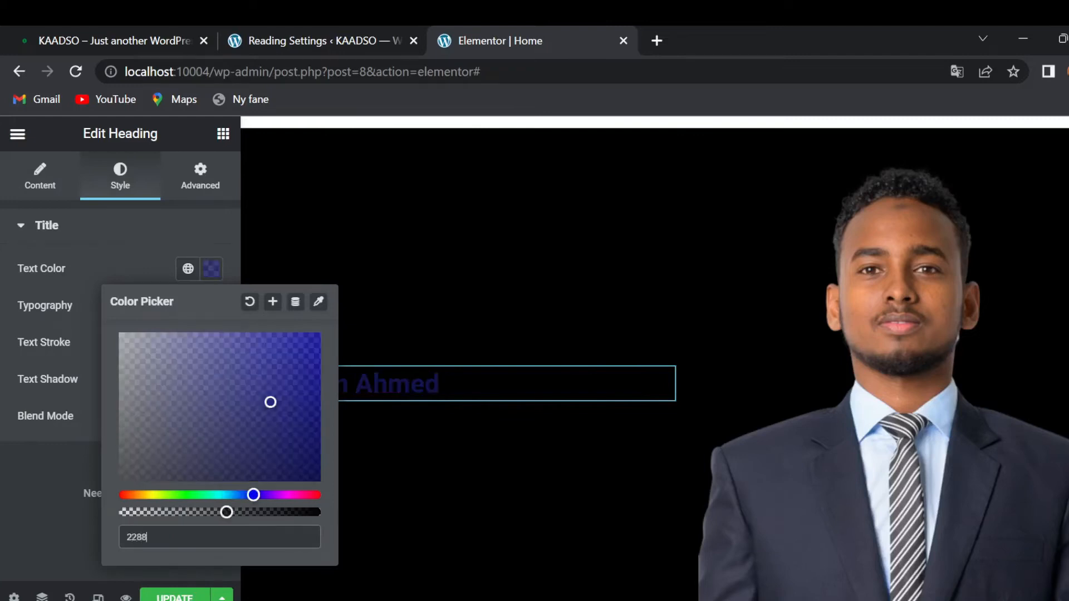
left_click(7, 460)
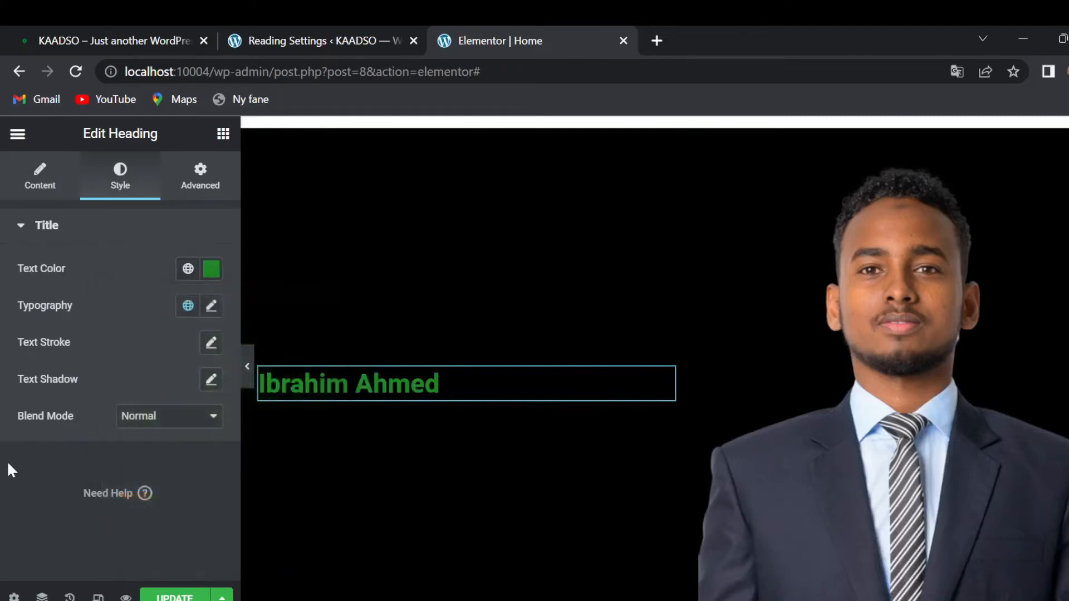
left_click(213, 307)
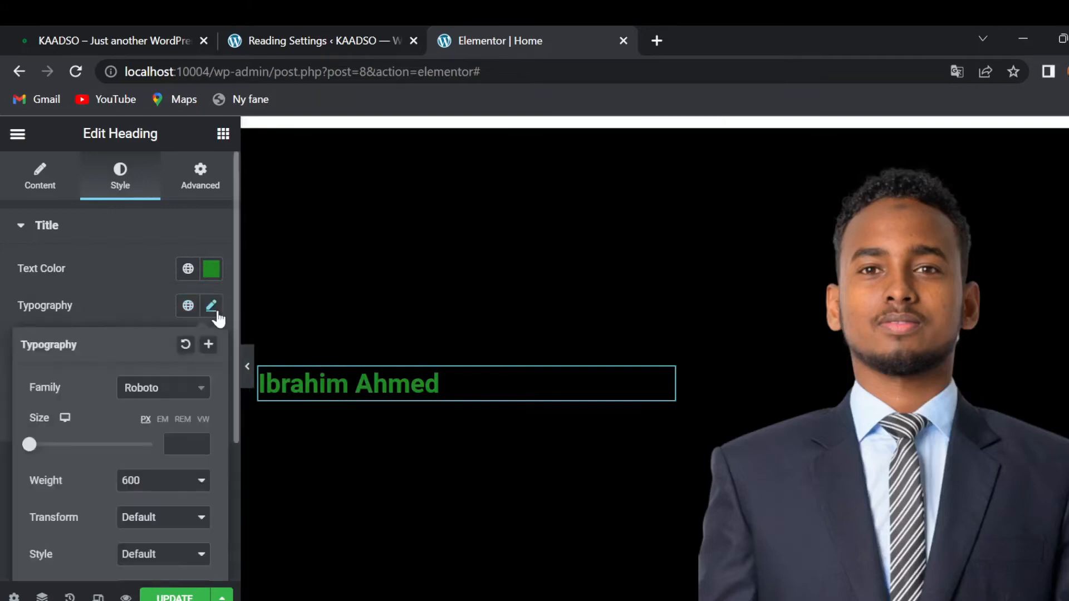
type("40")
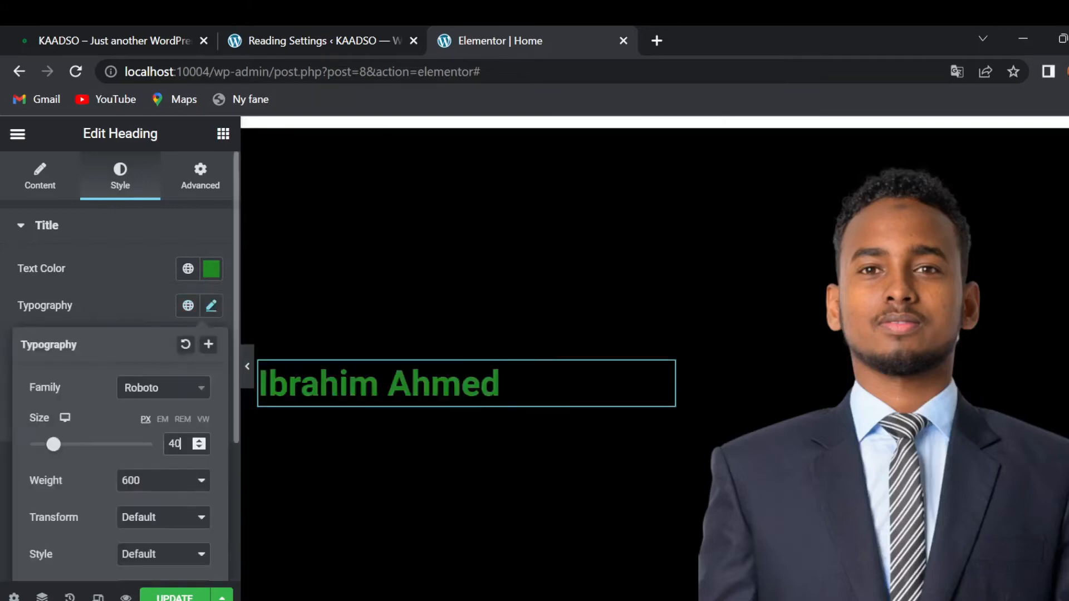
left_click(4, 430)
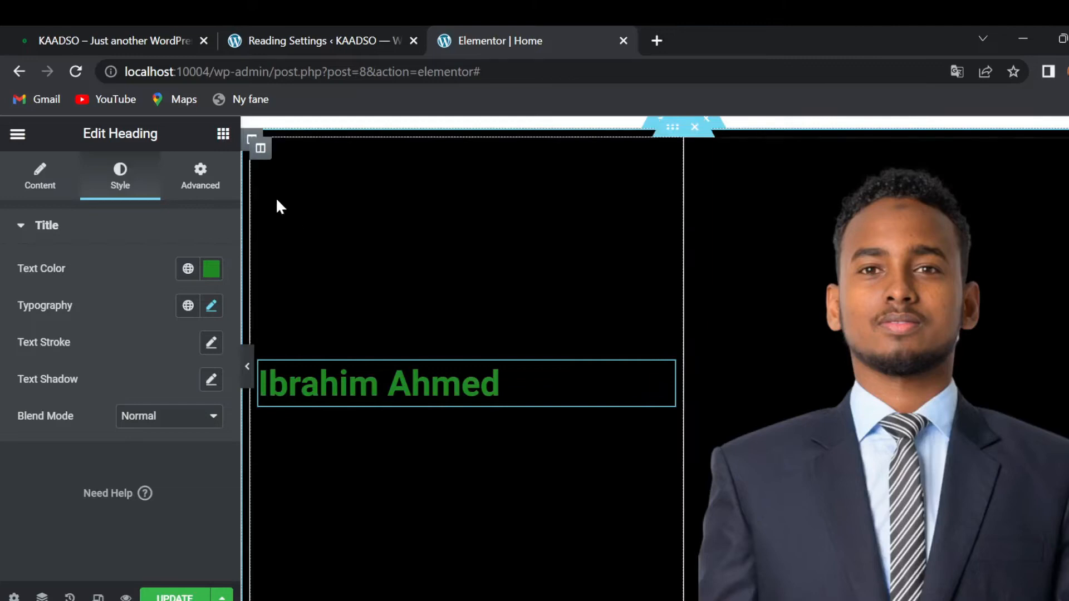
- Duplicate the green name heading from its right-click menu so a copy sits below
left_click(223, 135)
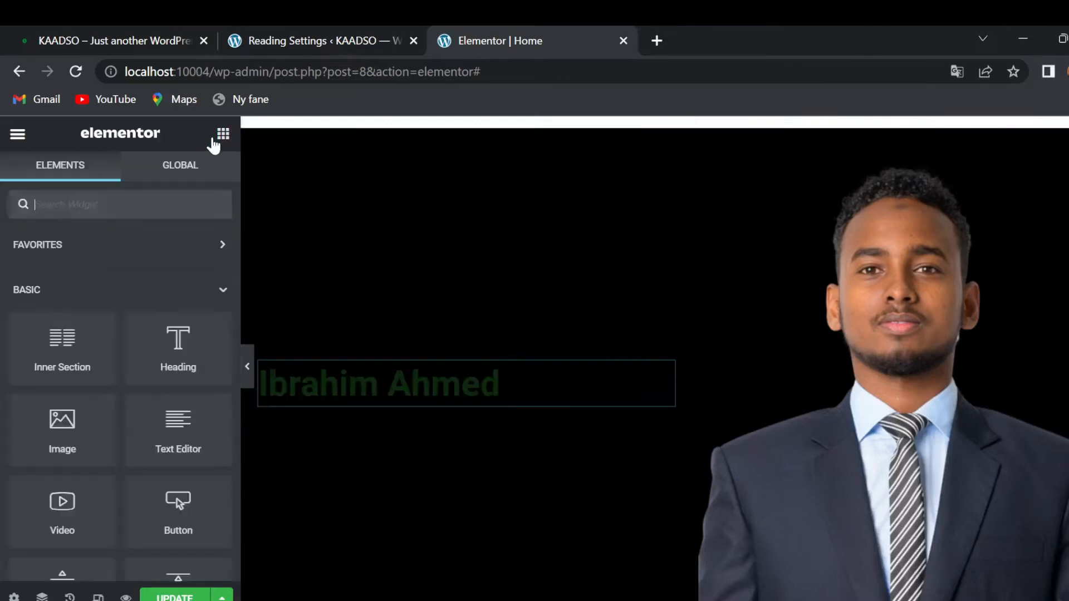
mouse_move(178, 342)
left_mouse_down()
mouse_move(462, 402)
mouse_move(353, 401)
mouse_move(166, 344)
left_mouse_up()
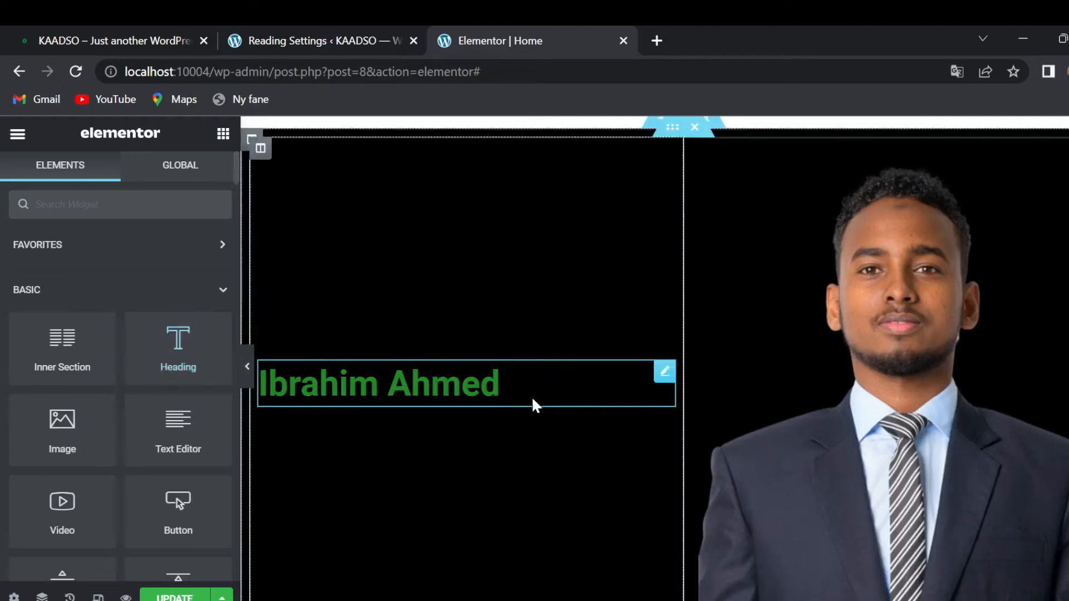
right_click(664, 383)
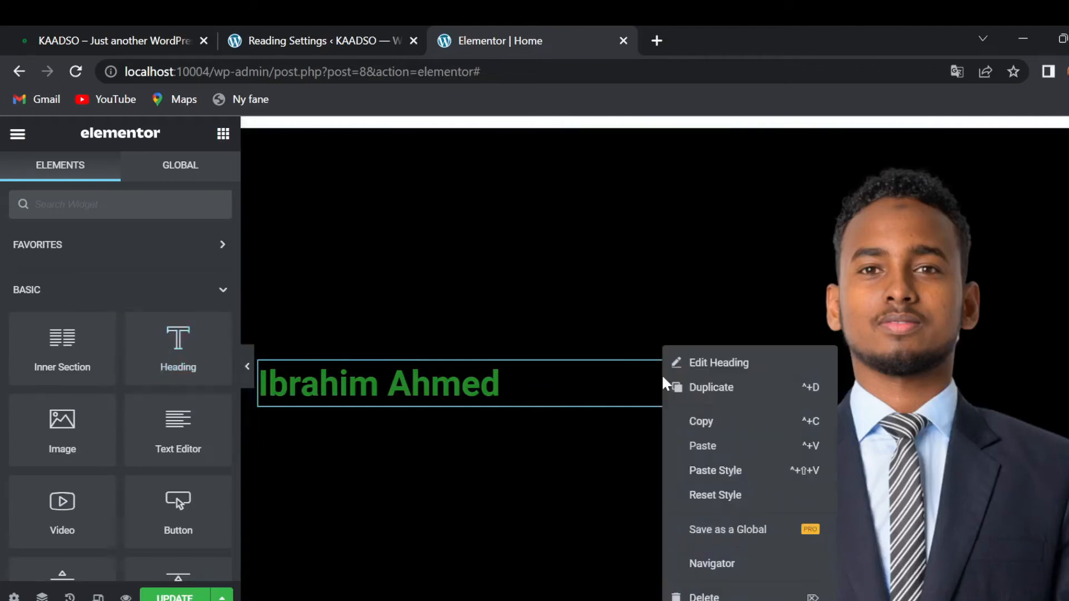
left_click(719, 389)
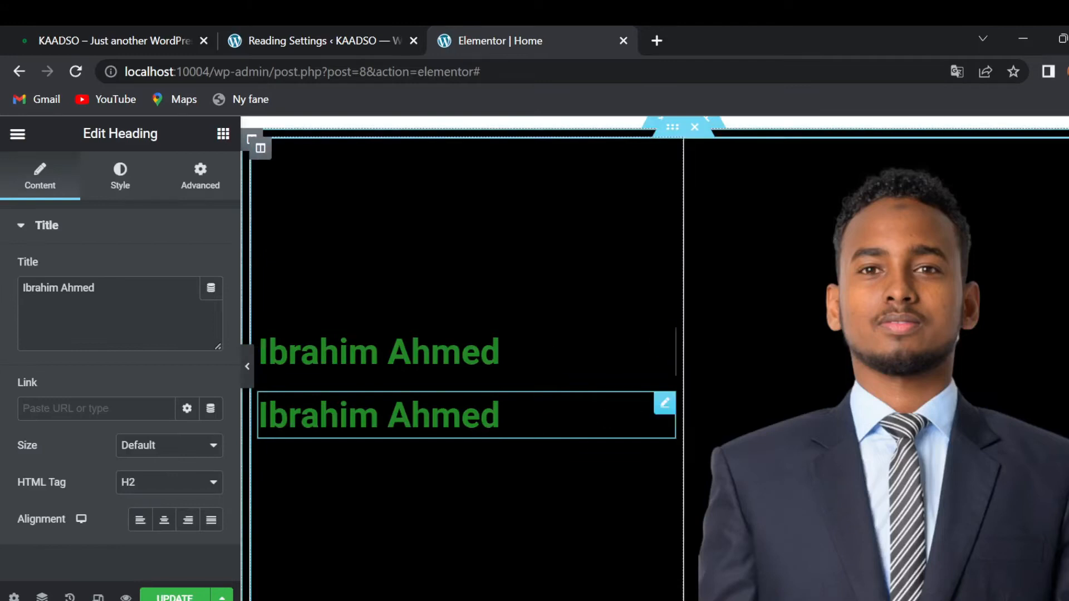
- Replace the copied heading's text with 'Developer & Designer', checking the live site for comparison
left_click(510, 408)
key("BackSpace")
key("BackSpace")
key("BackSpace")
key("BackSpace")
key("BackSpace")
key("BackSpace")
key("BackSpace")
key("BackSpace")
key("BackSpace")
key("BackSpace")
key("BackSpace")
key("BackSpace")
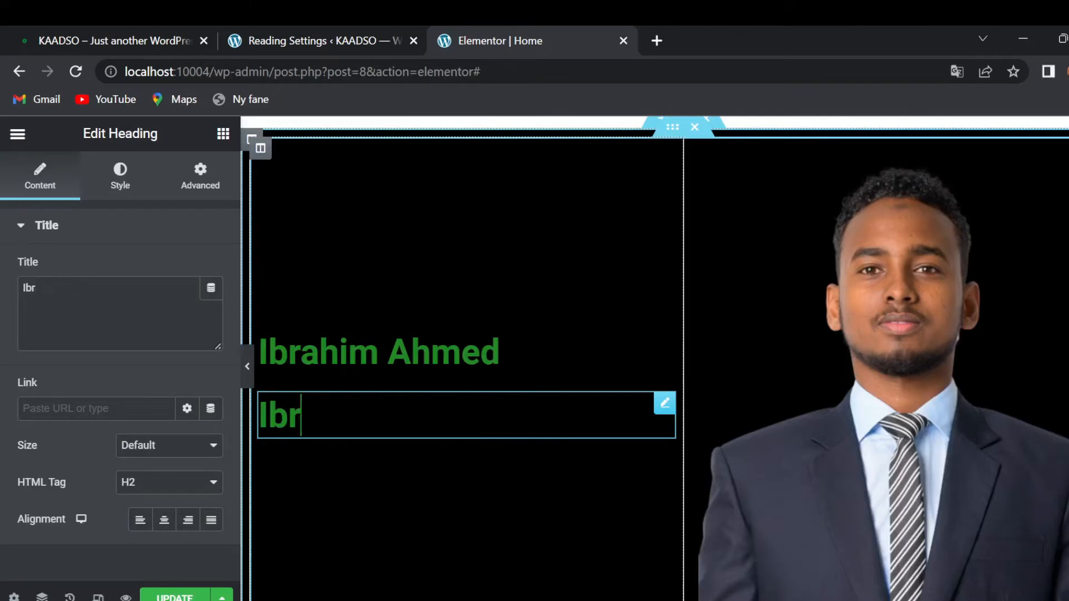
key("BackSpace")
type("De")
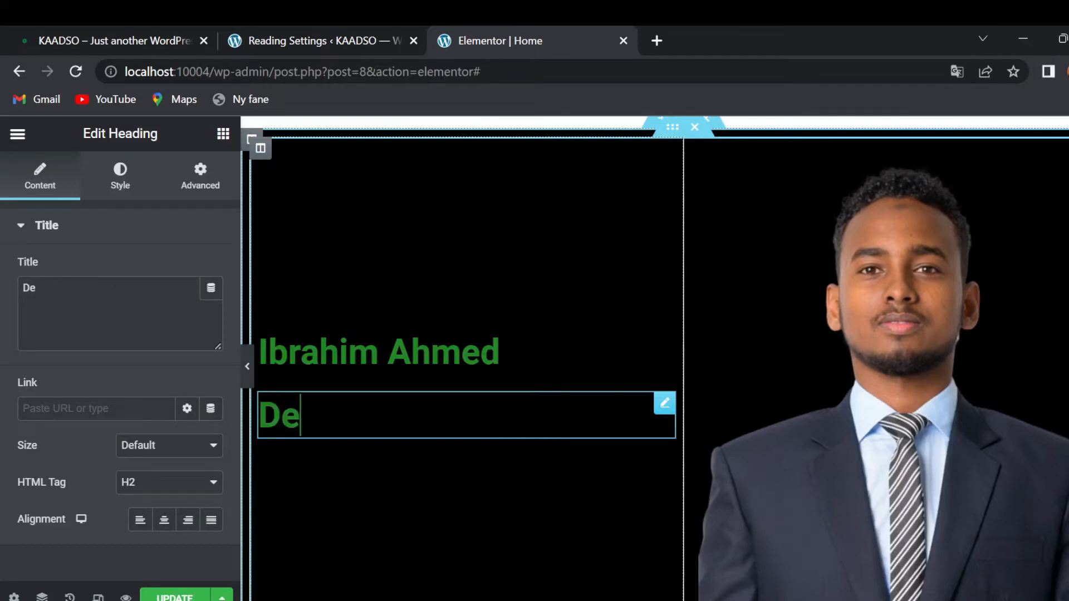
type("veloper")
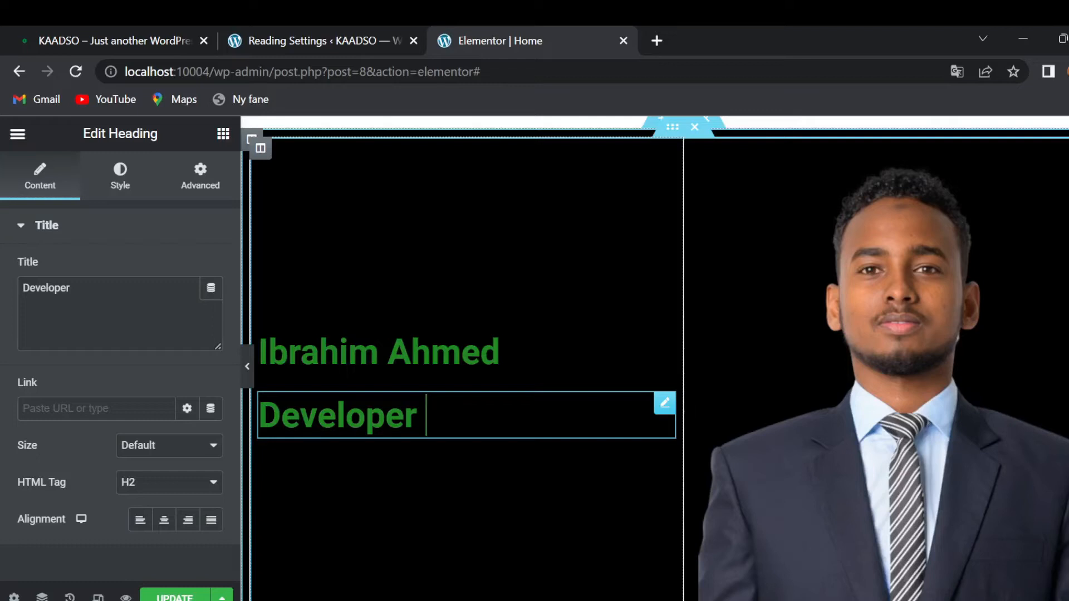
type("& ")
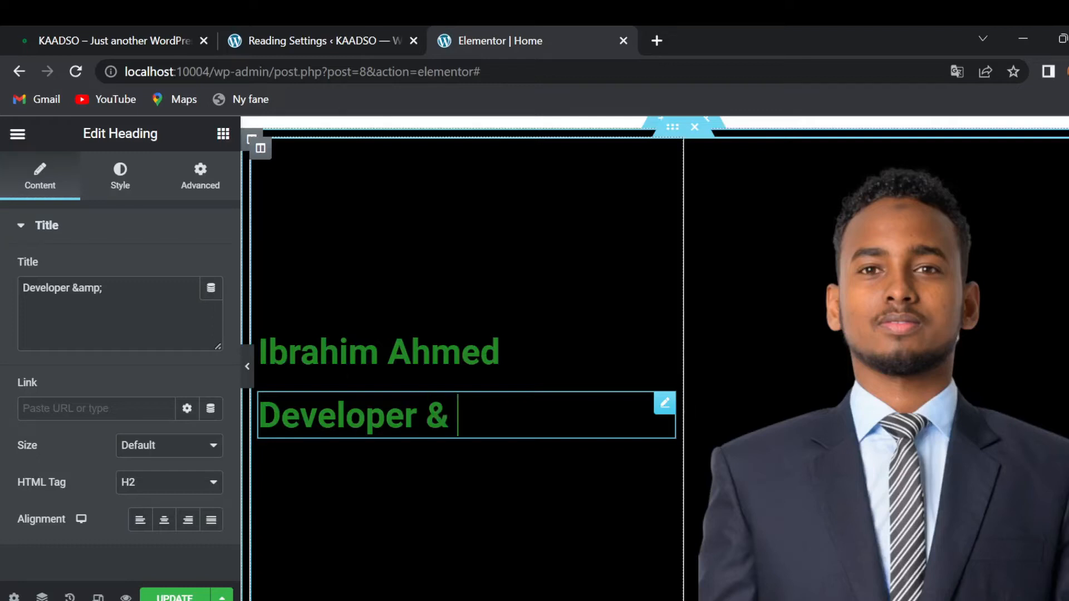
type("Desig")
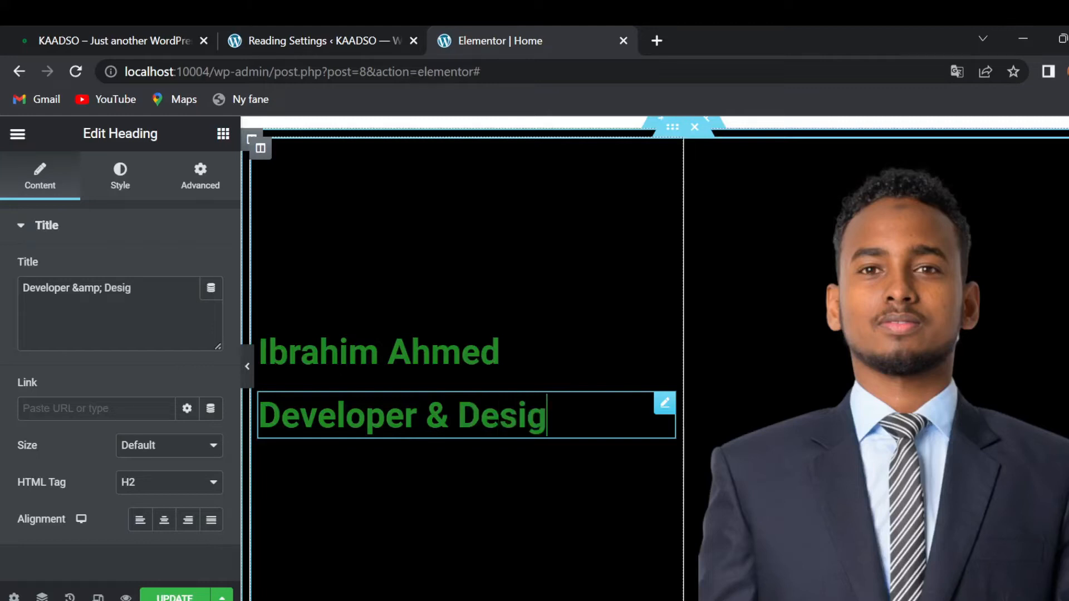
type("ner")
left_click(156, 24)
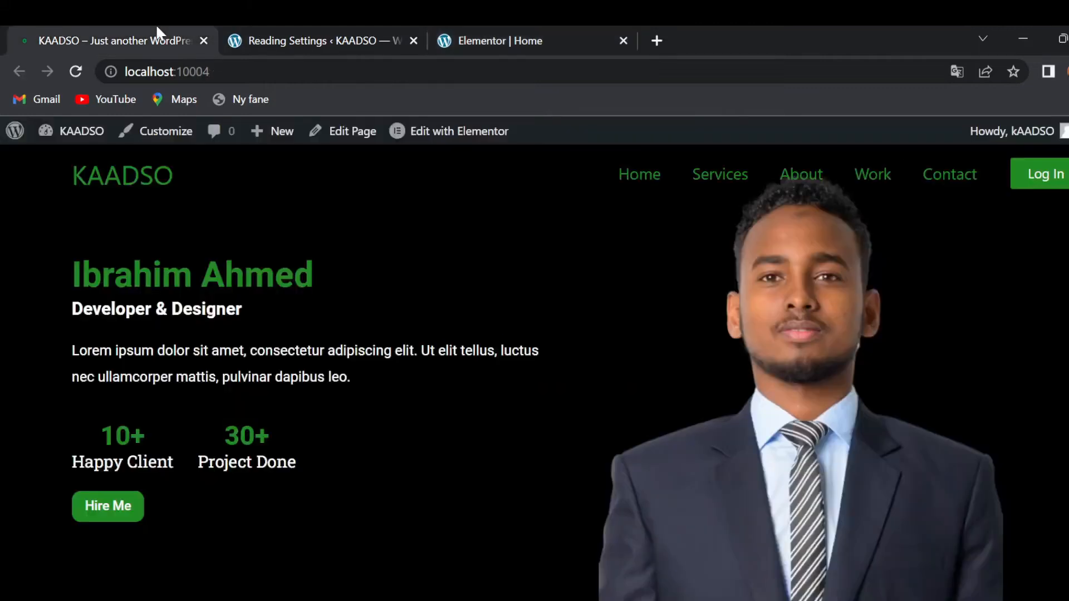
left_click(470, 28)
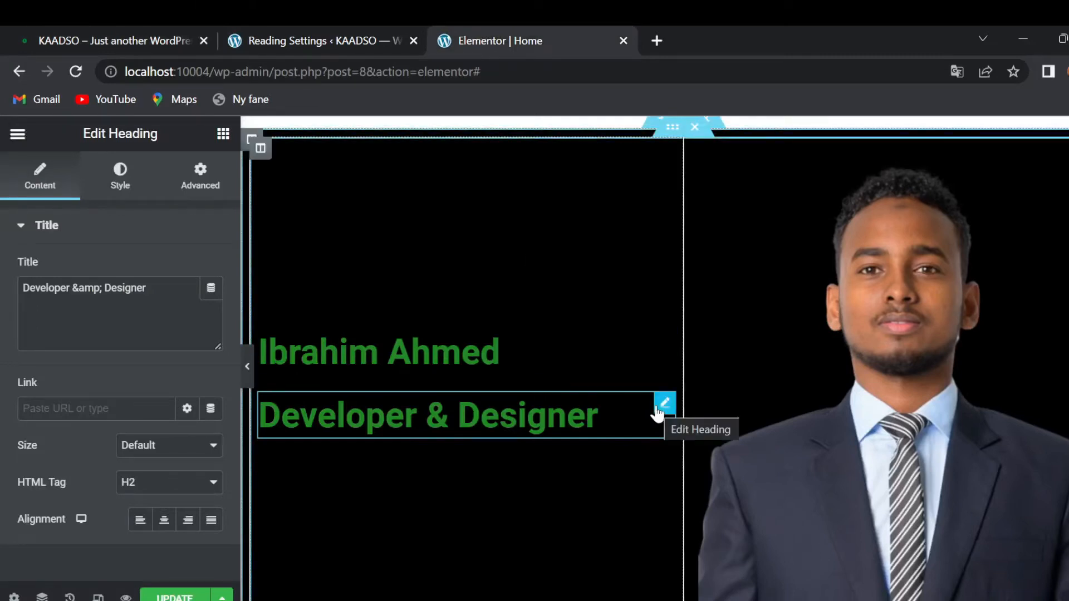
- Make the Developer & Designer subtitle text white (#fff)
left_click(129, 181)
left_click(211, 270)
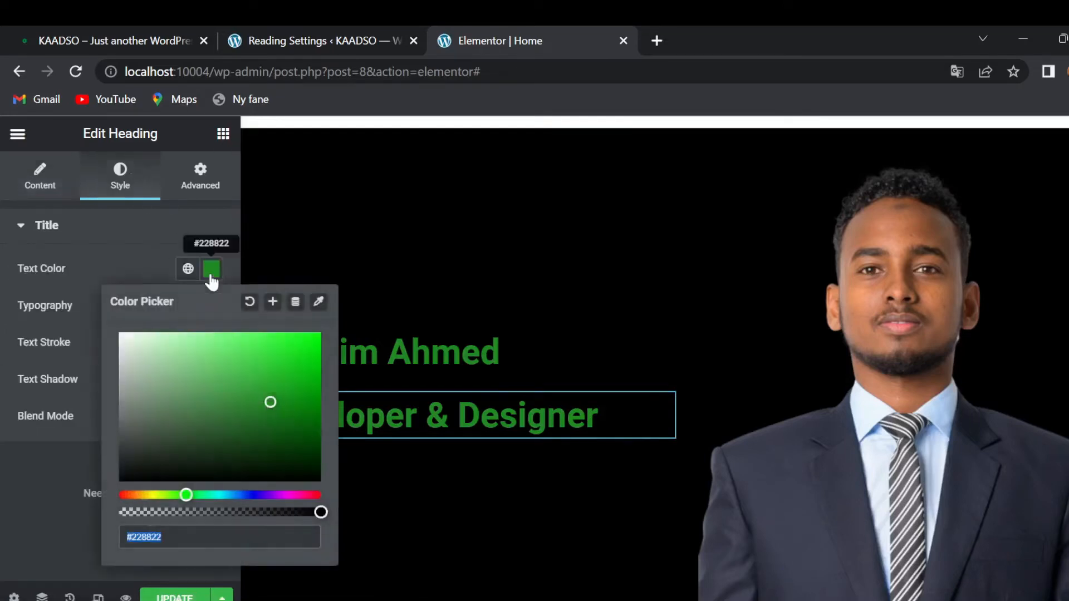
type("ffff")
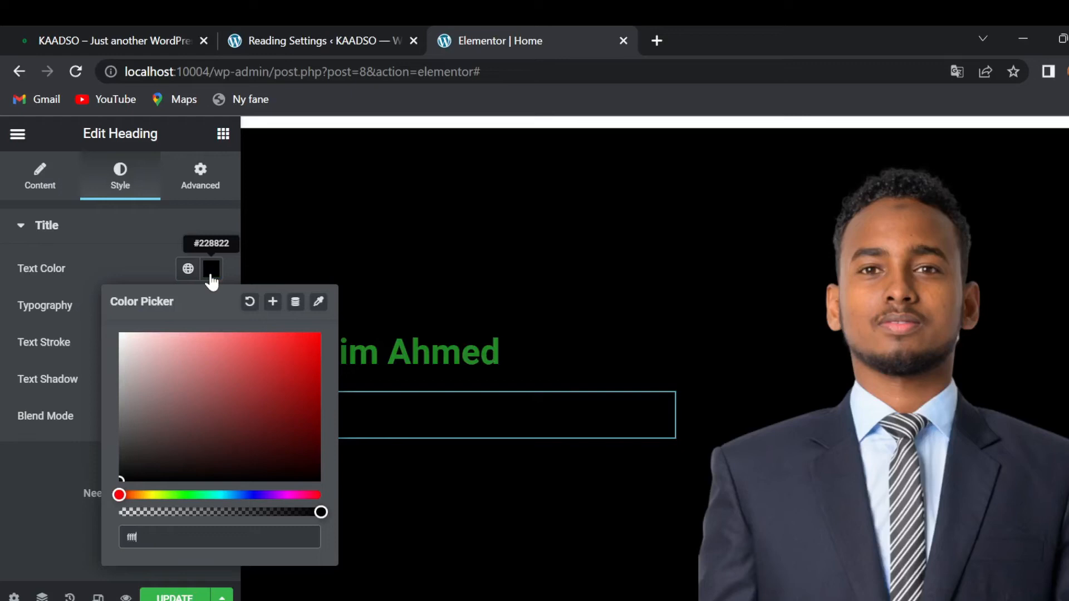
left_click(5, 406)
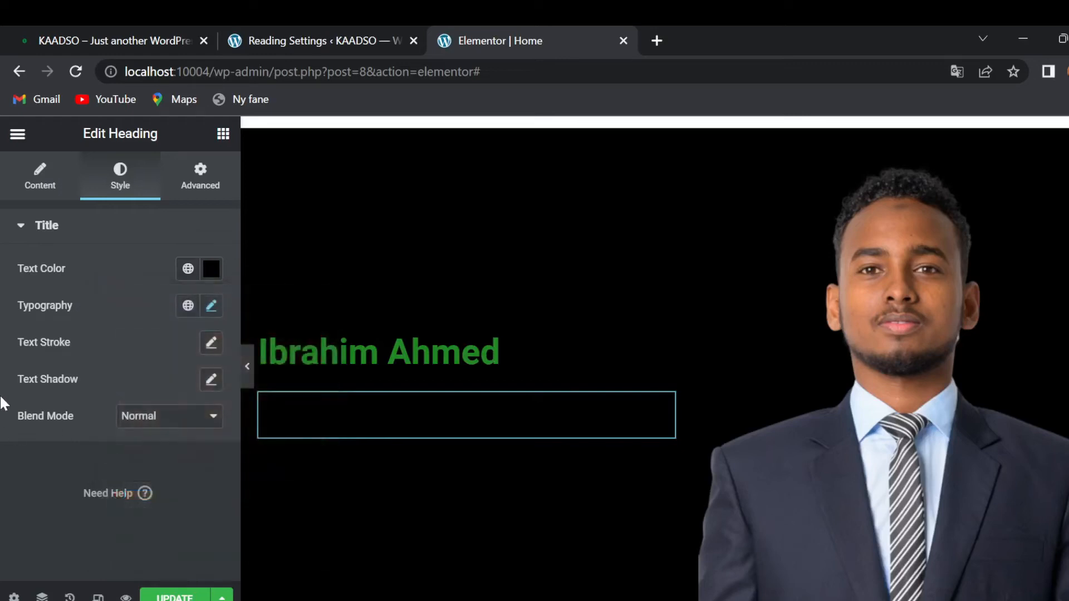
left_click(211, 271)
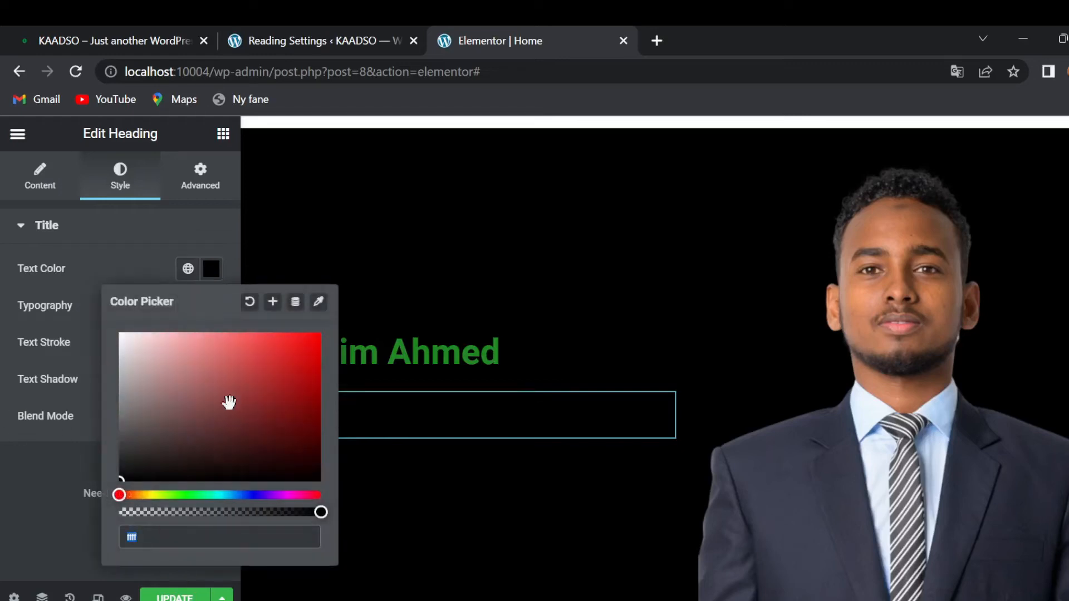
type("#fff")
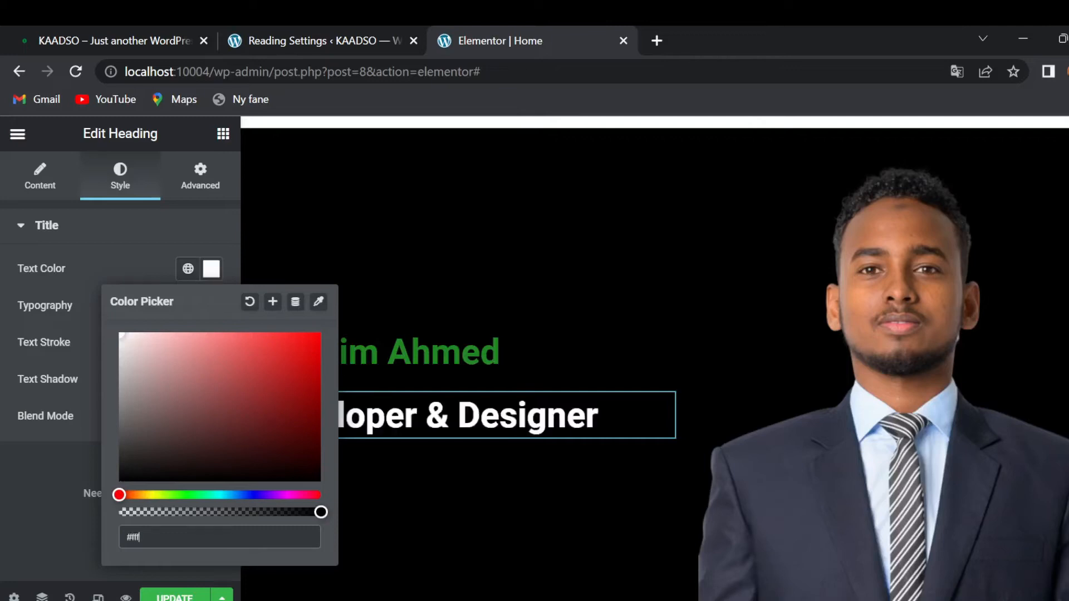
left_click(43, 465)
- Set the subtitle's font size to 25 px, comparing it against the live homepage
left_click(211, 307)
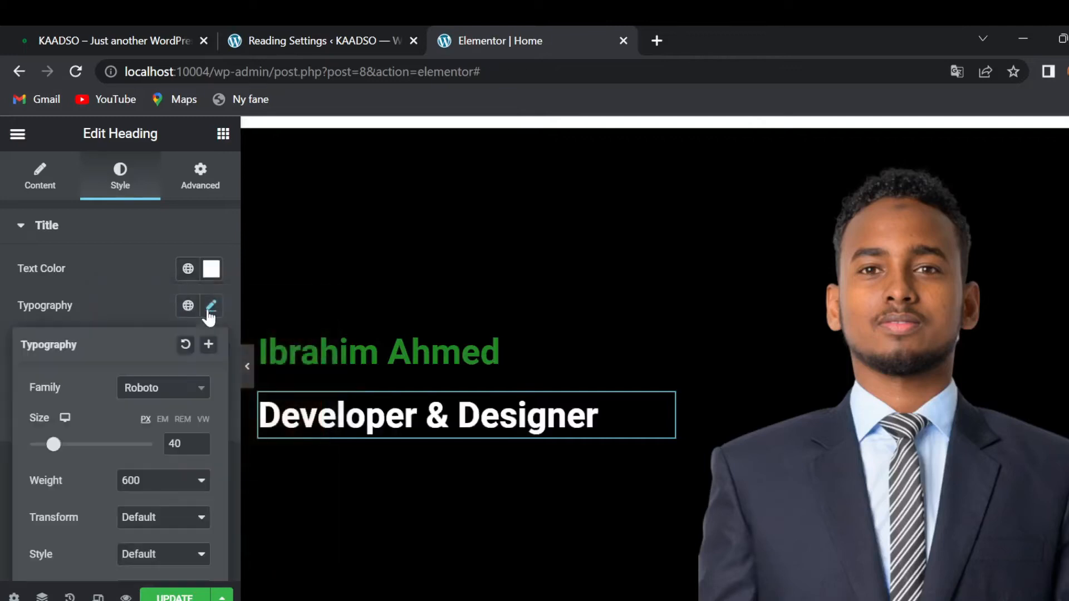
key("BackSpace")
type("3")
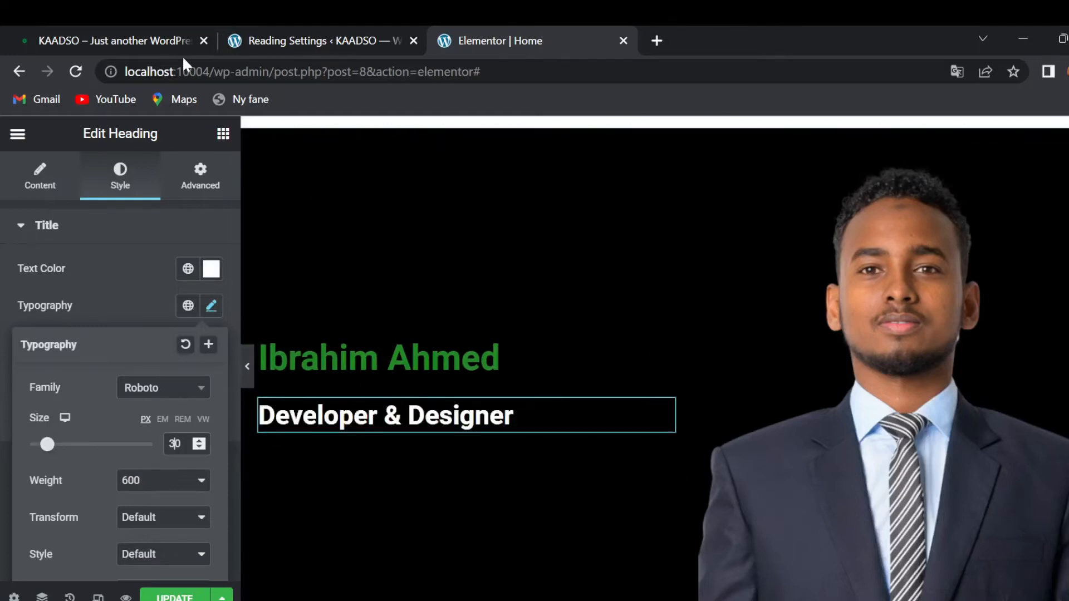
left_click(112, 27)
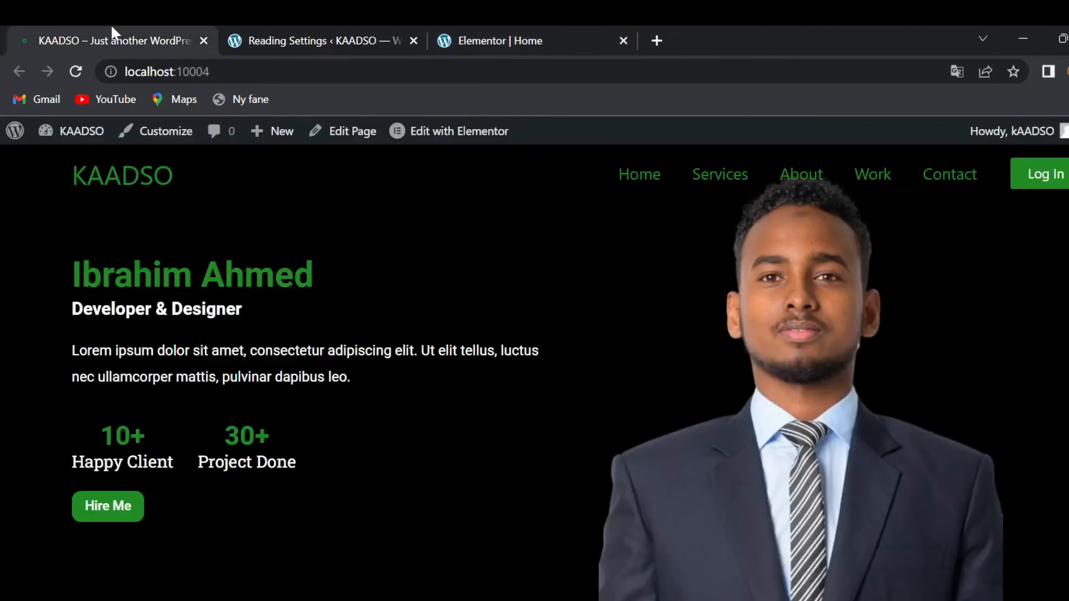
left_click(544, 28)
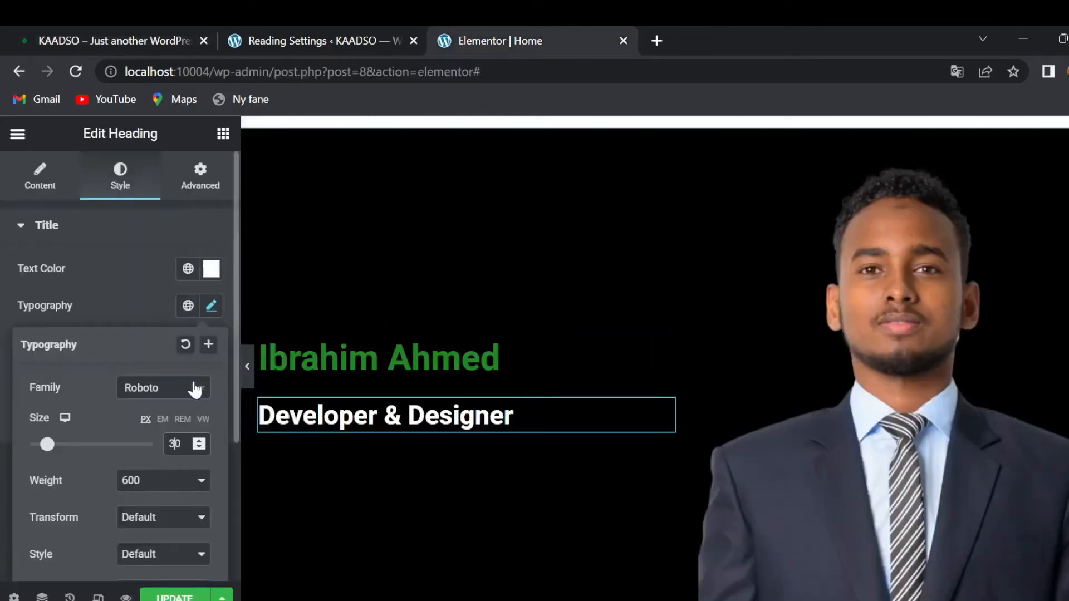
key("BackSpace")
type("2")
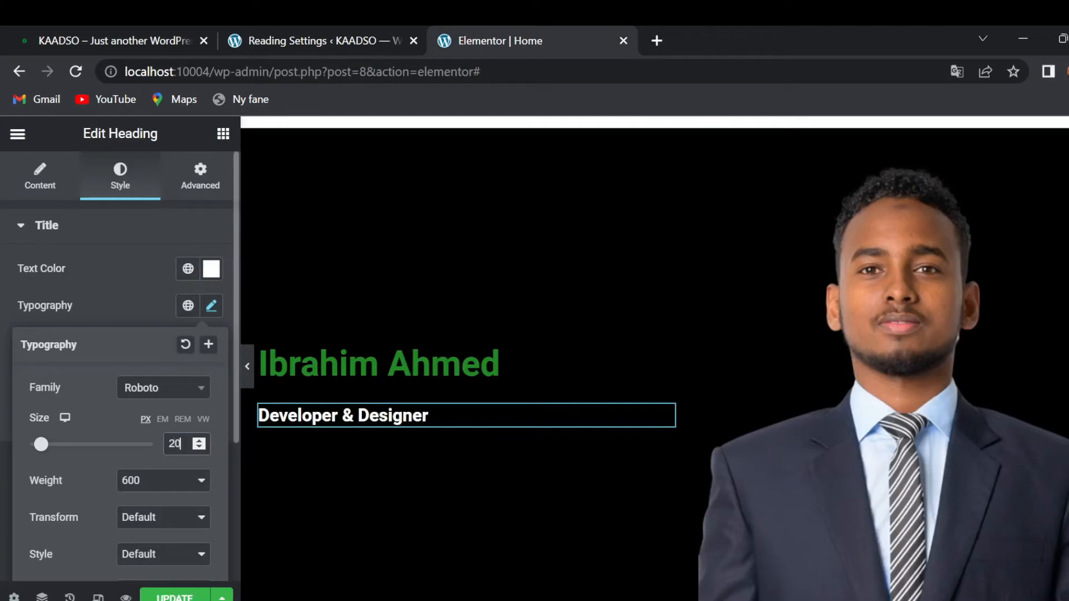
key("BackSpace")
type("5")
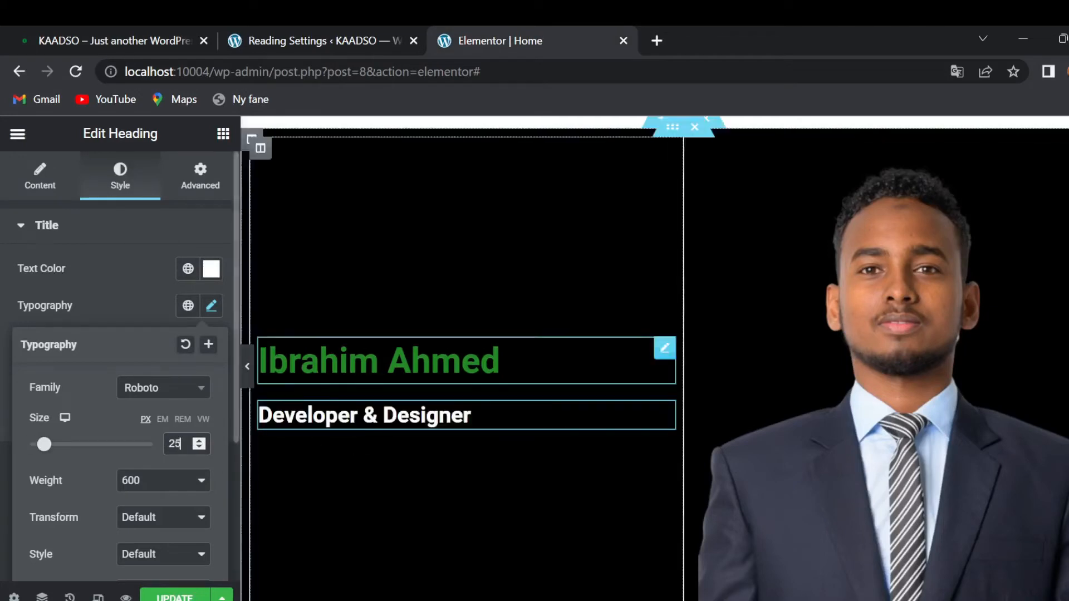
left_click(3, 355)
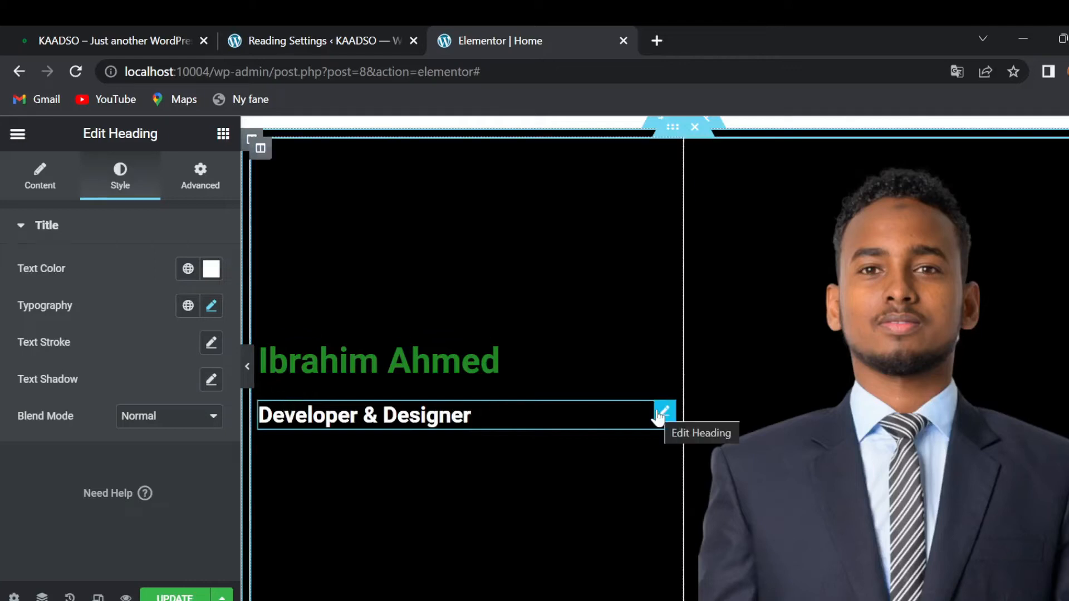
- Unlink the subtitle's margins, set its top margin to -20, and check the live site
left_click(212, 183)
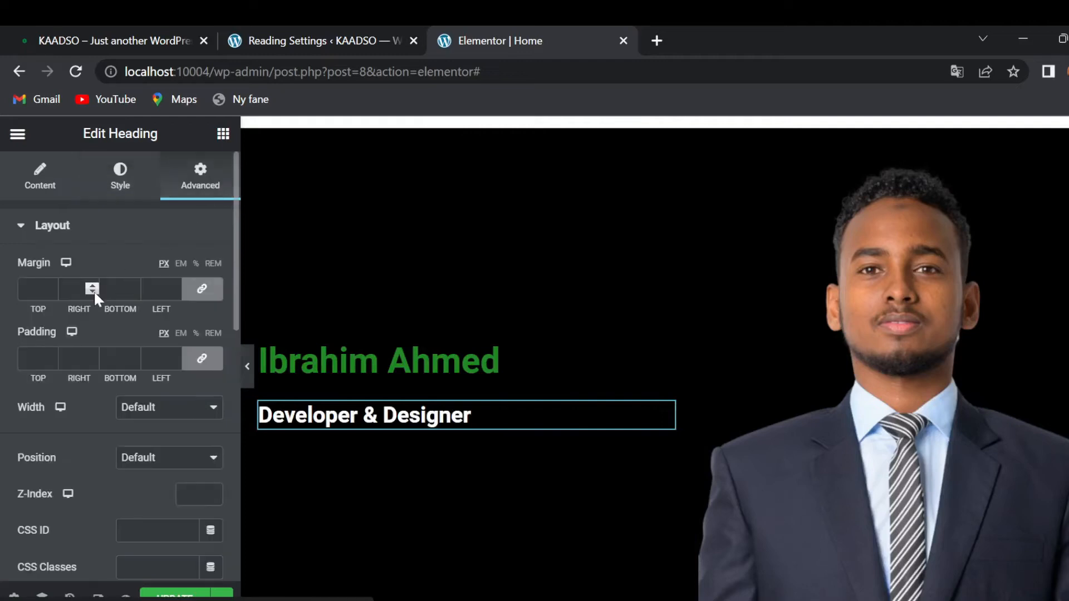
left_click(203, 291)
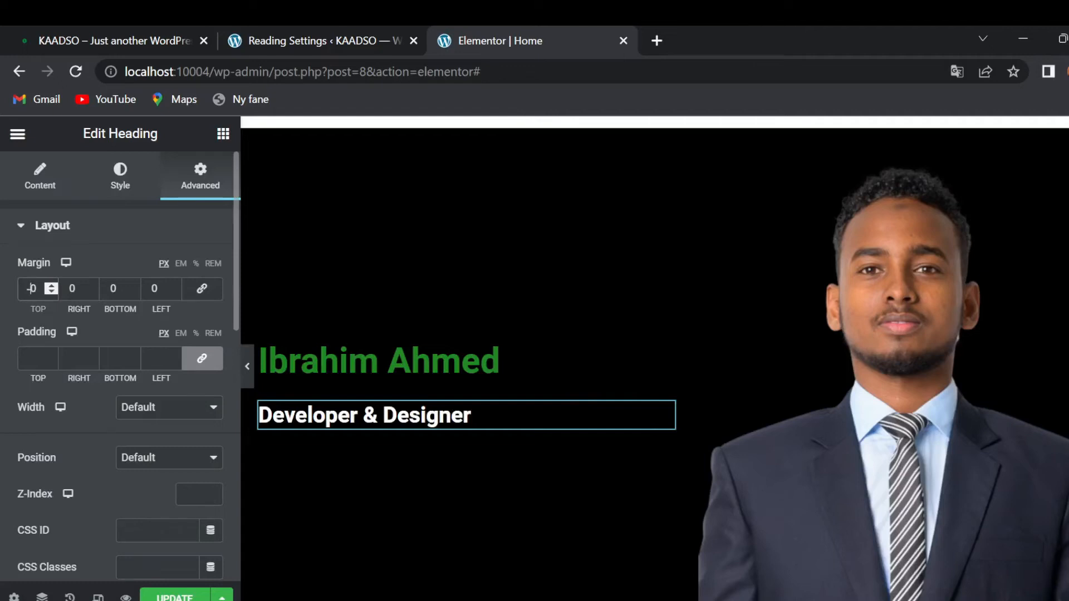
type("-2")
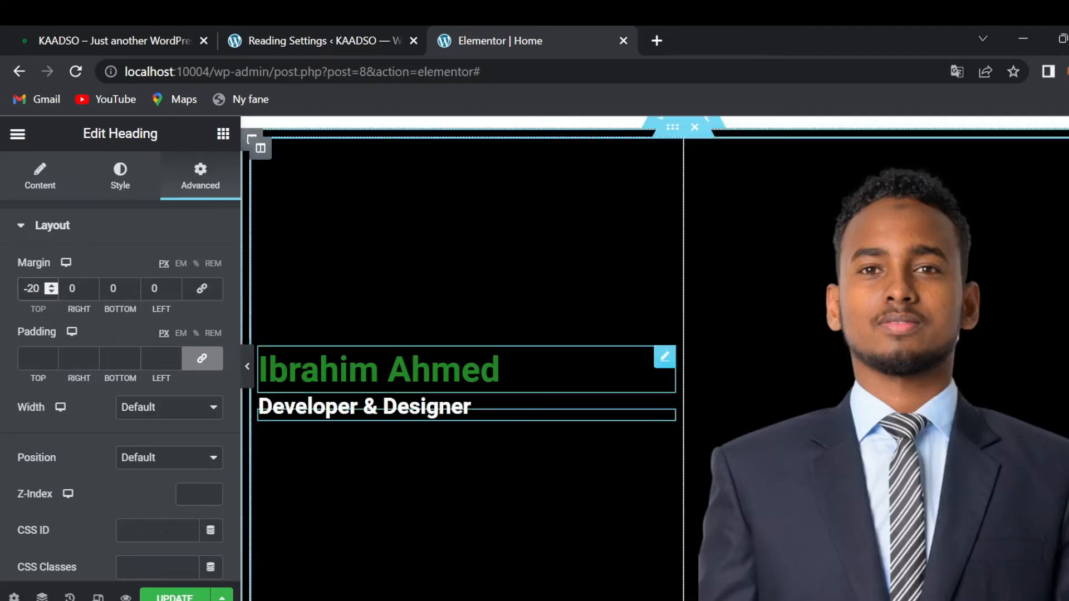
left_click(89, 29)
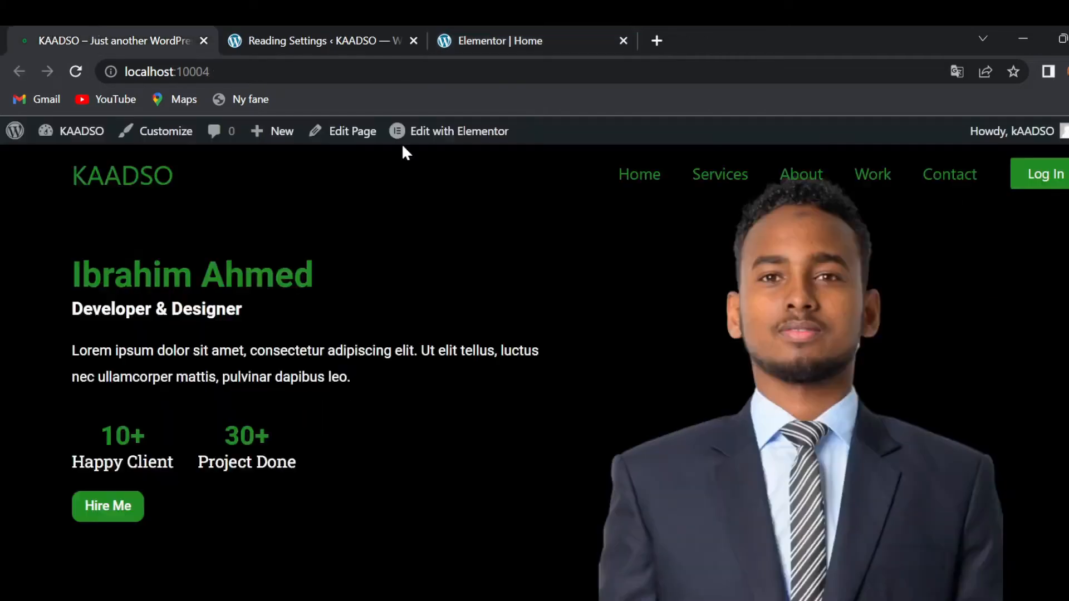
left_click(551, 29)
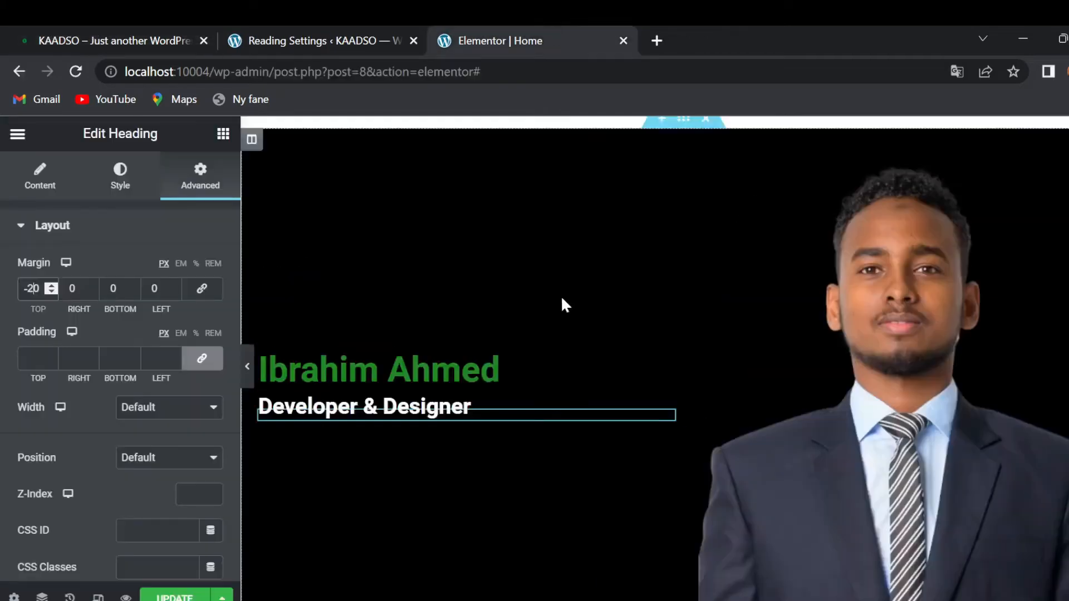
left_click(220, 136)
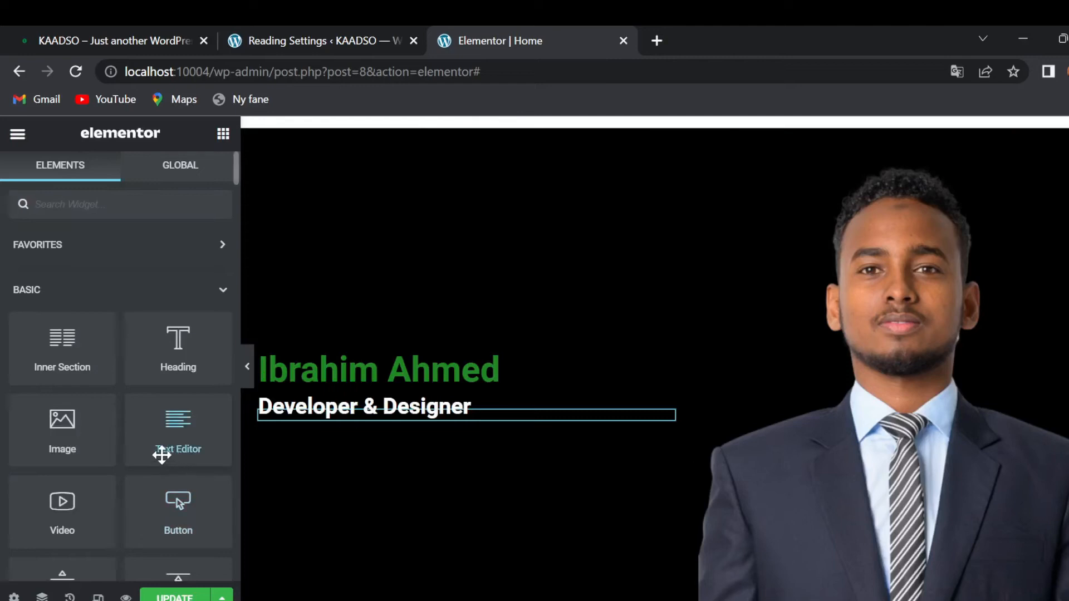
- Drop a Text Editor paragraph under the subtitle and colour its text #fff
left_click_drag(163, 452, 484, 413)
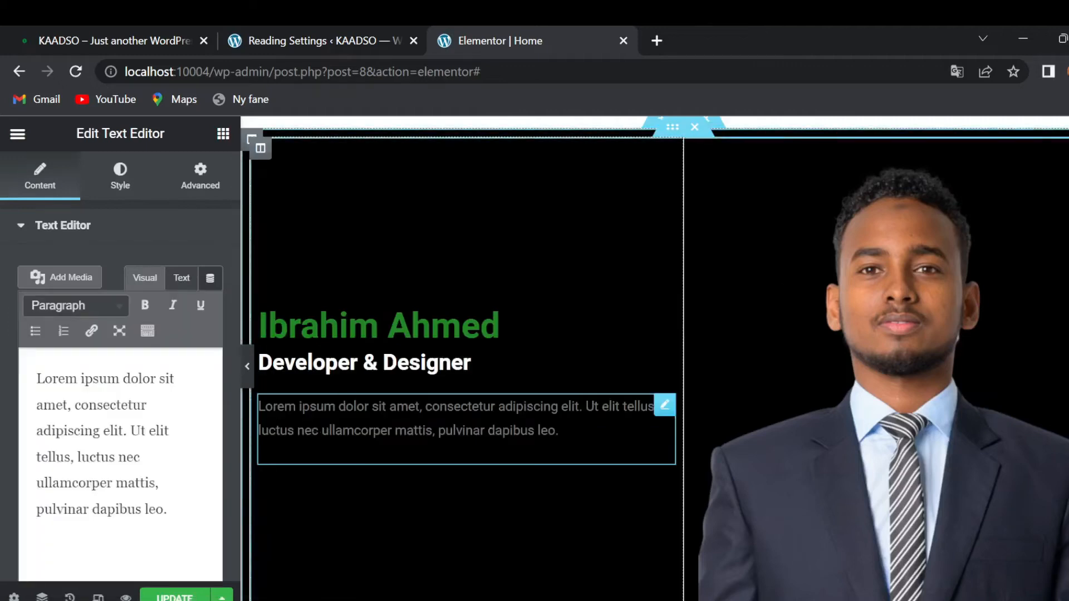
left_click(121, 175)
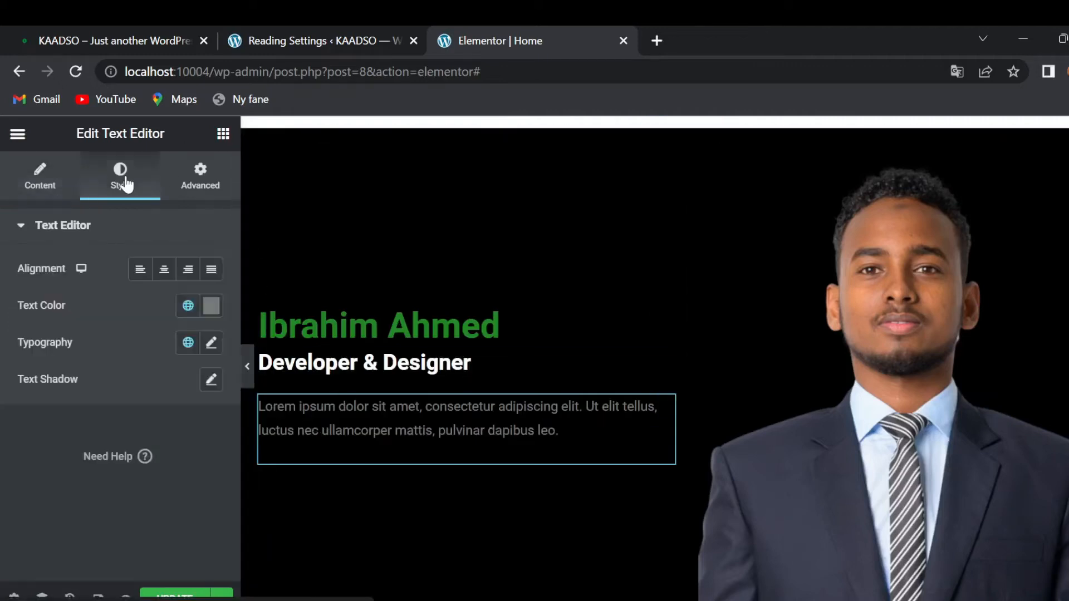
left_click(210, 306)
type("#")
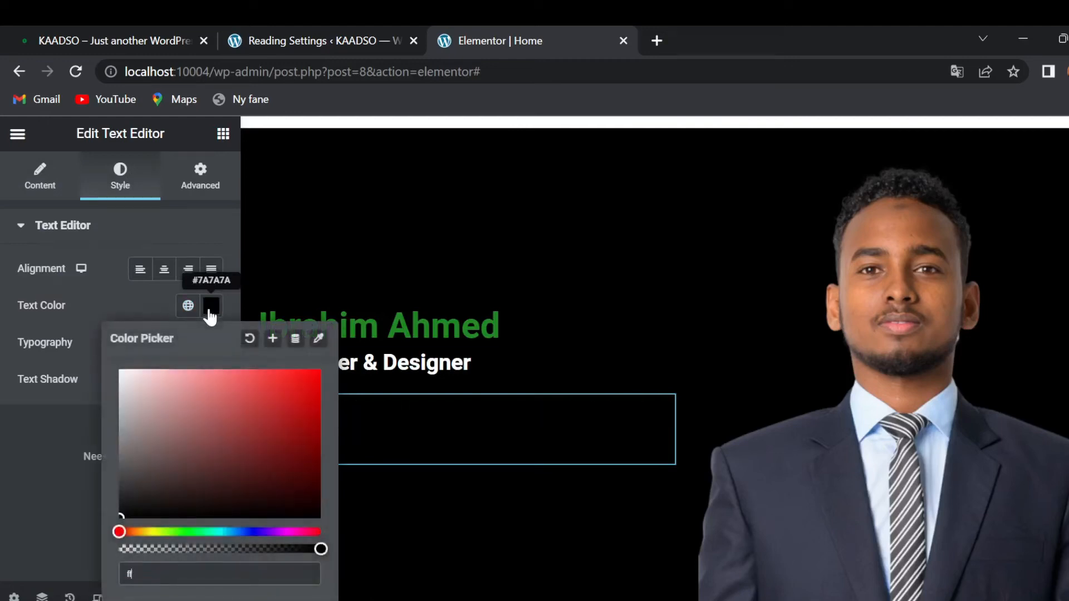
type("fff")
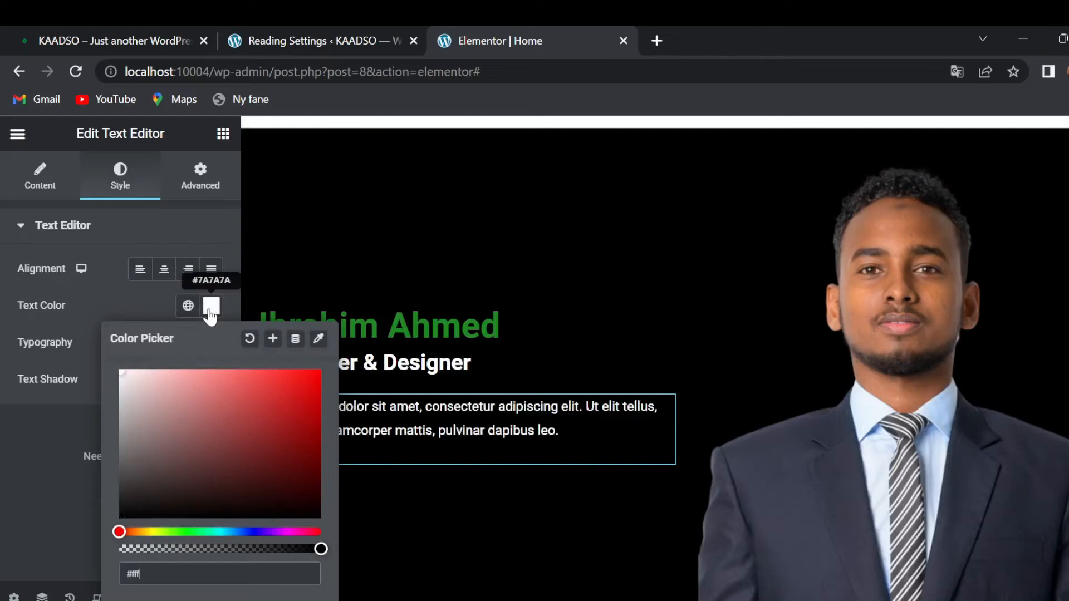
left_click(45, 447)
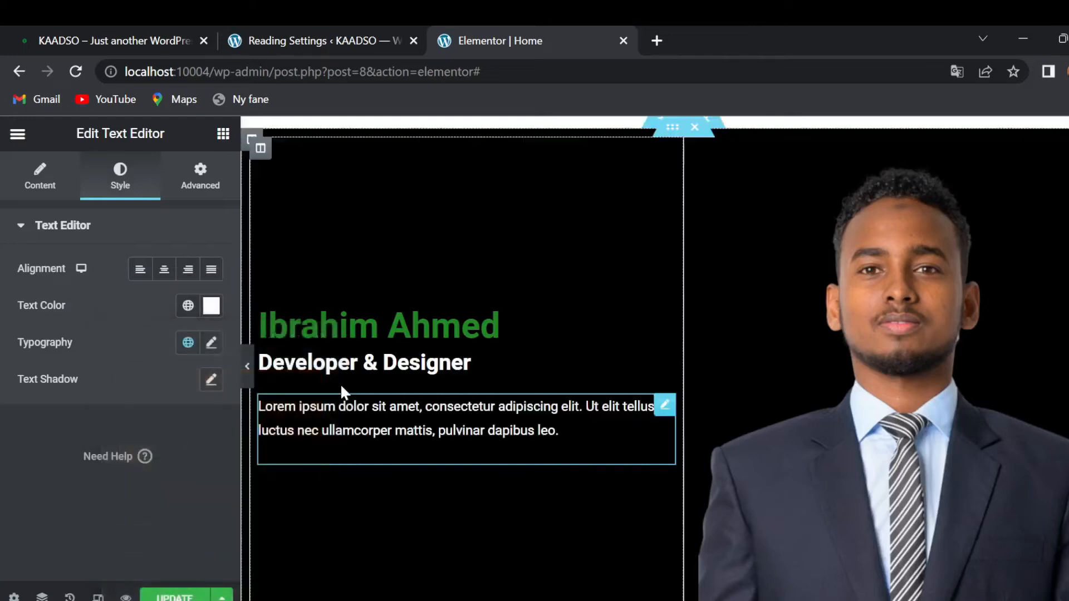
- Review the paragraph's typography and compare the hero section with the live site
left_click(113, 38)
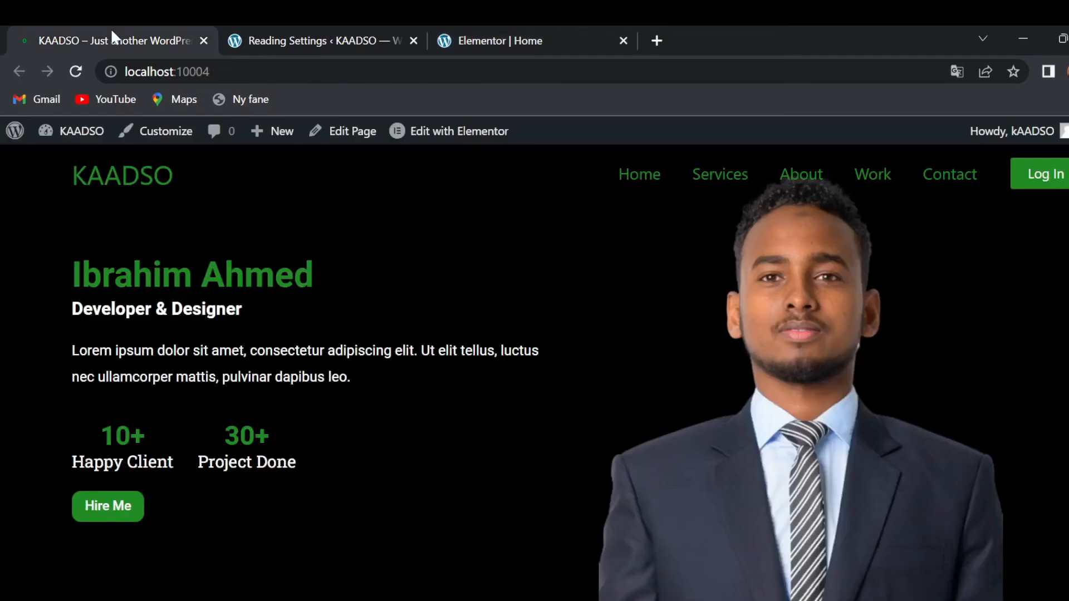
left_click(517, 37)
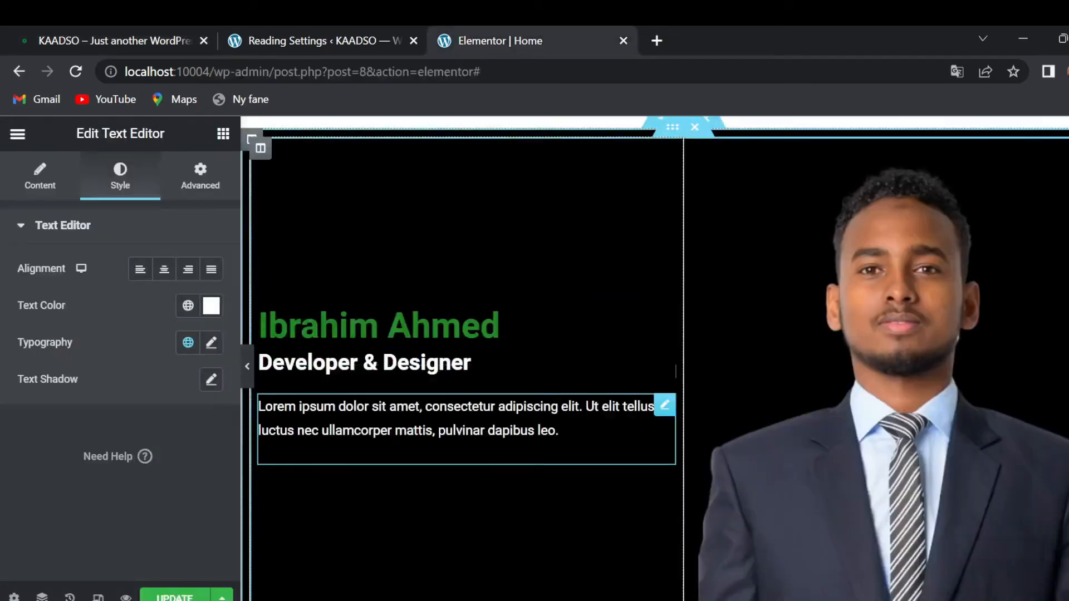
left_click(211, 344)
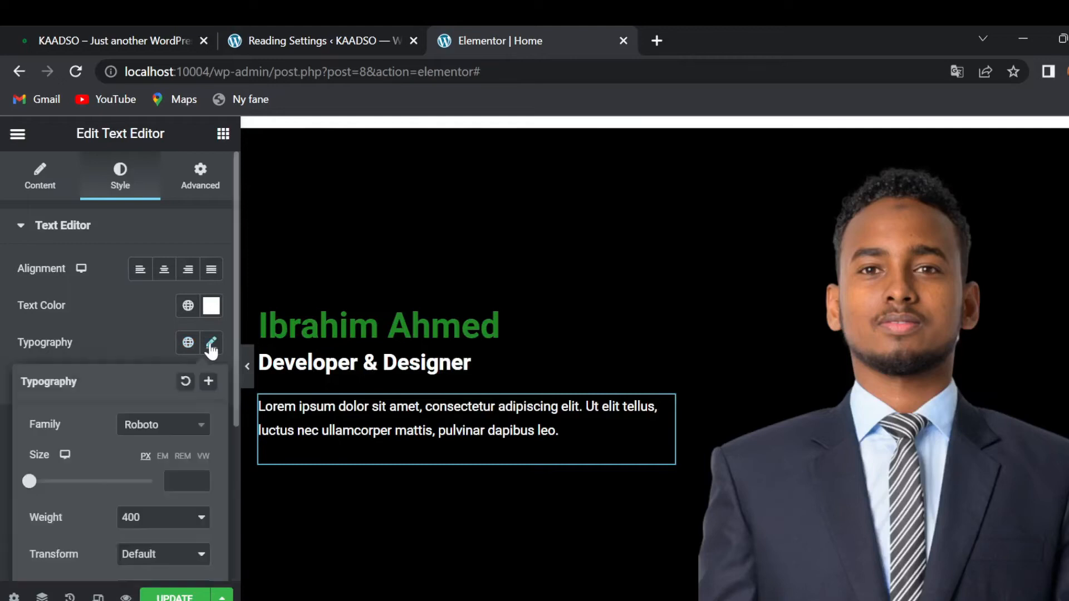
left_click(3, 424)
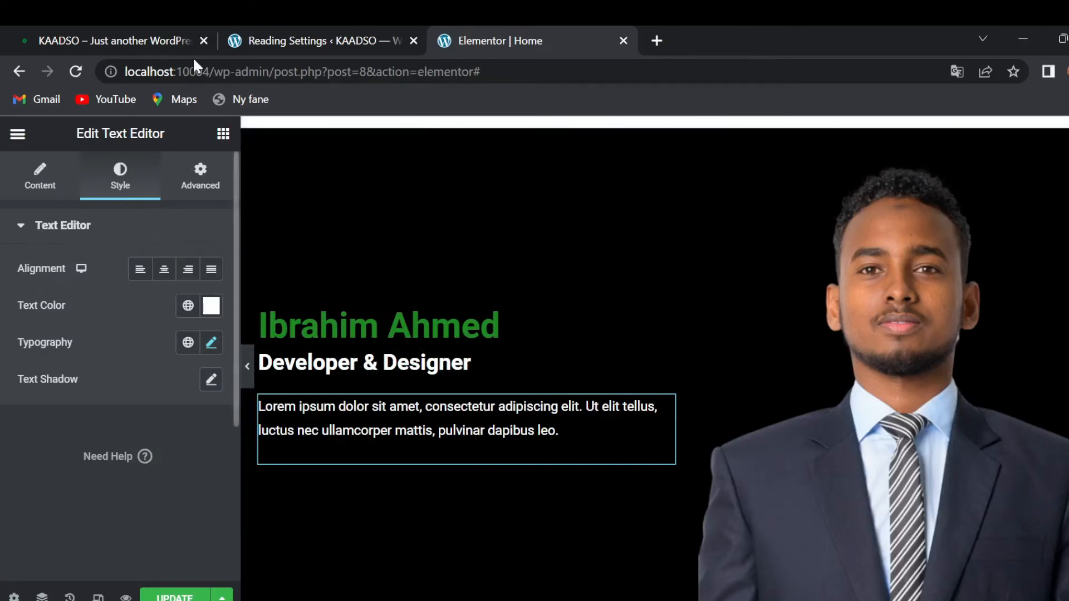
left_click(159, 28)
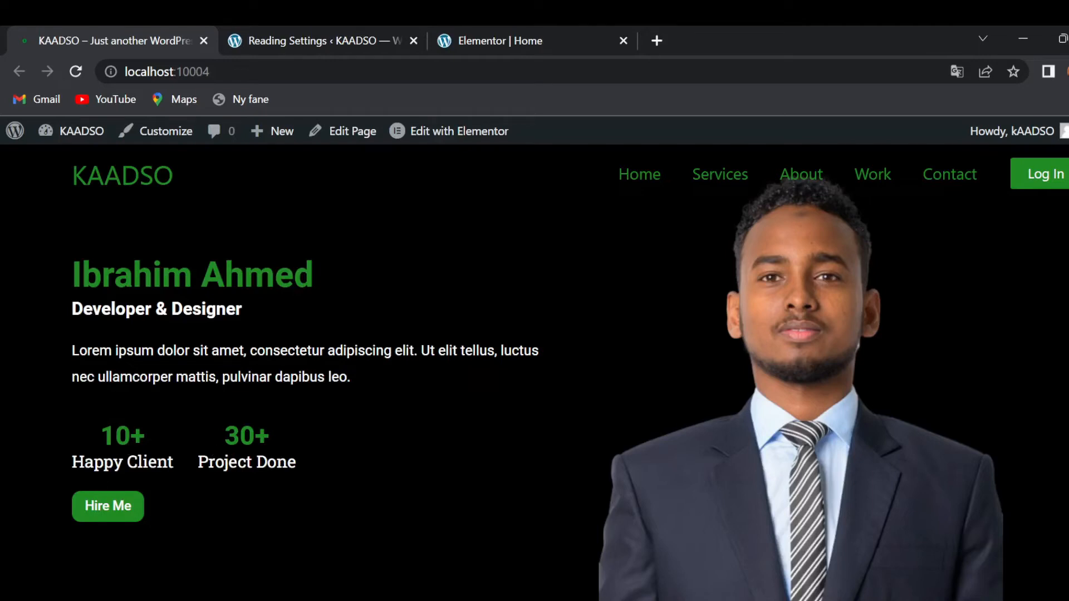
left_click(574, 28)
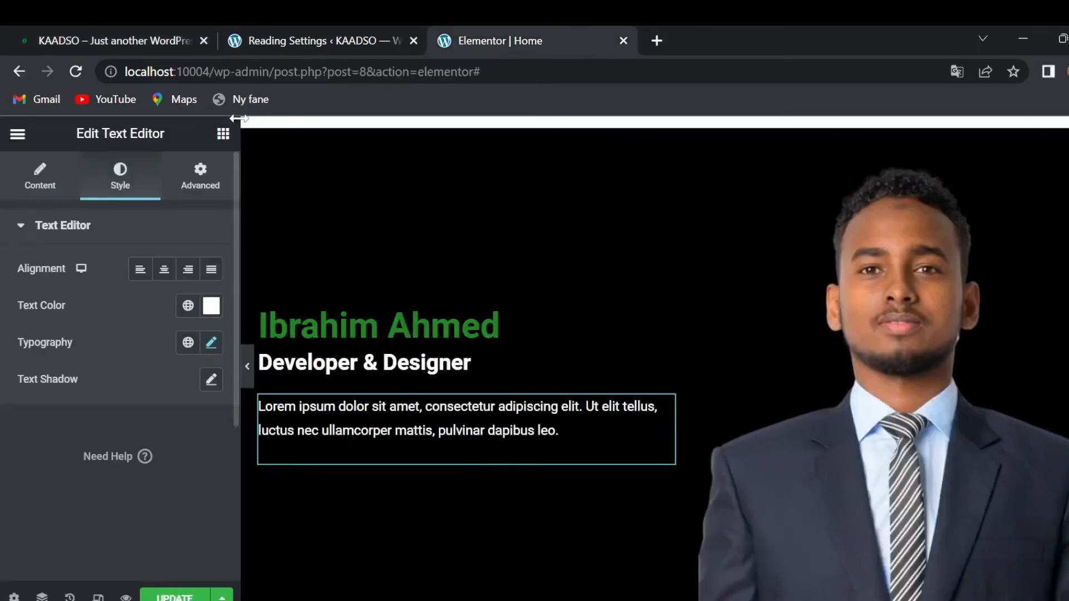
- Find the Counter widget and drag it below the intro paragraph
left_click(223, 136)
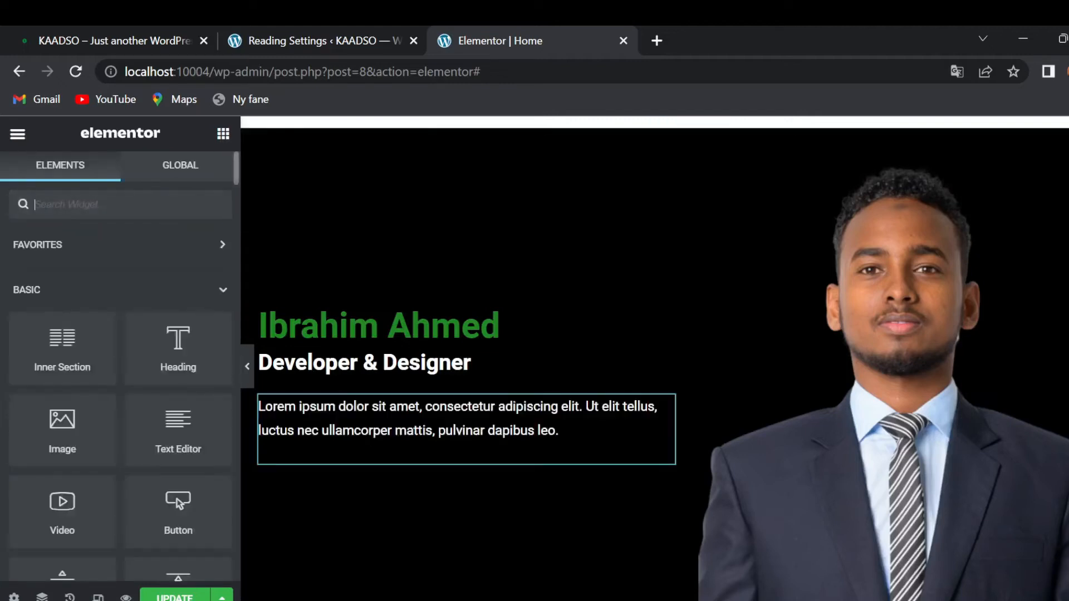
type("co")
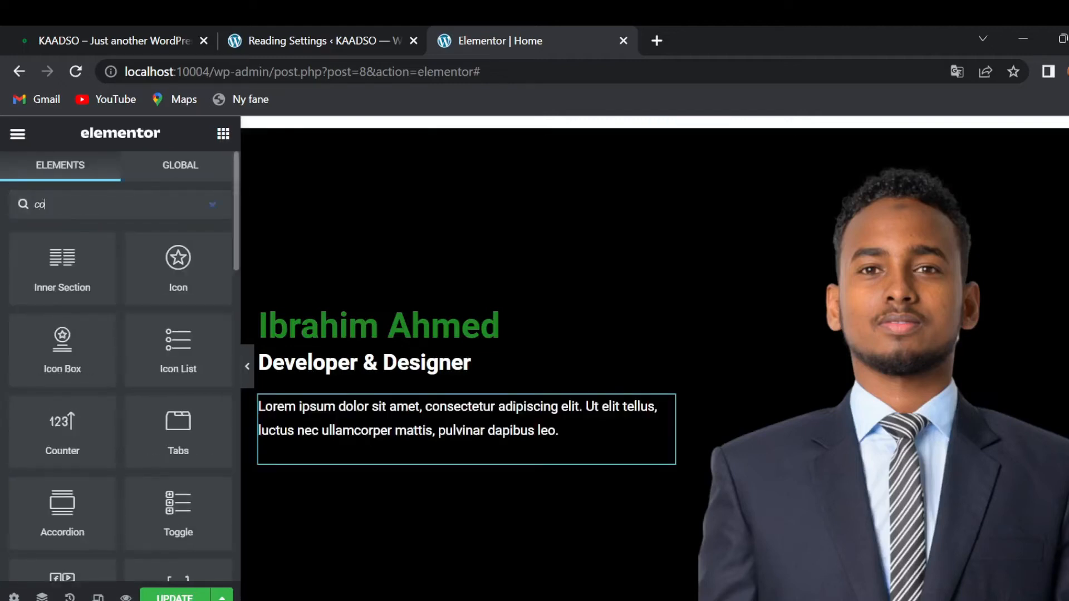
type("nt")
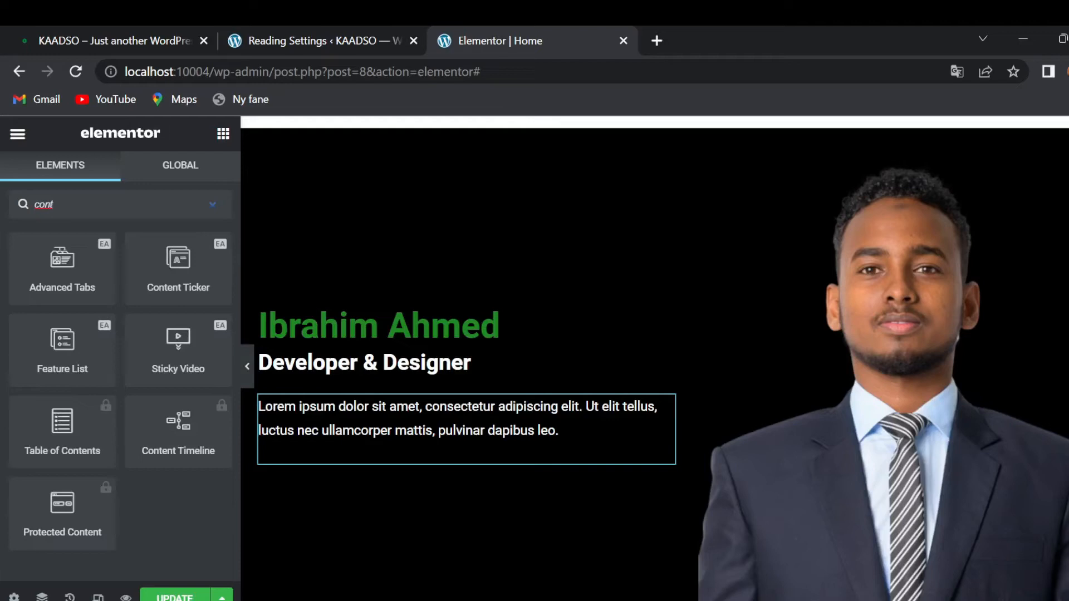
type("en")
key("BackSpace")
key("BackSpace")
key("BackSpace")
key("BackSpace")
key("BackSpace")
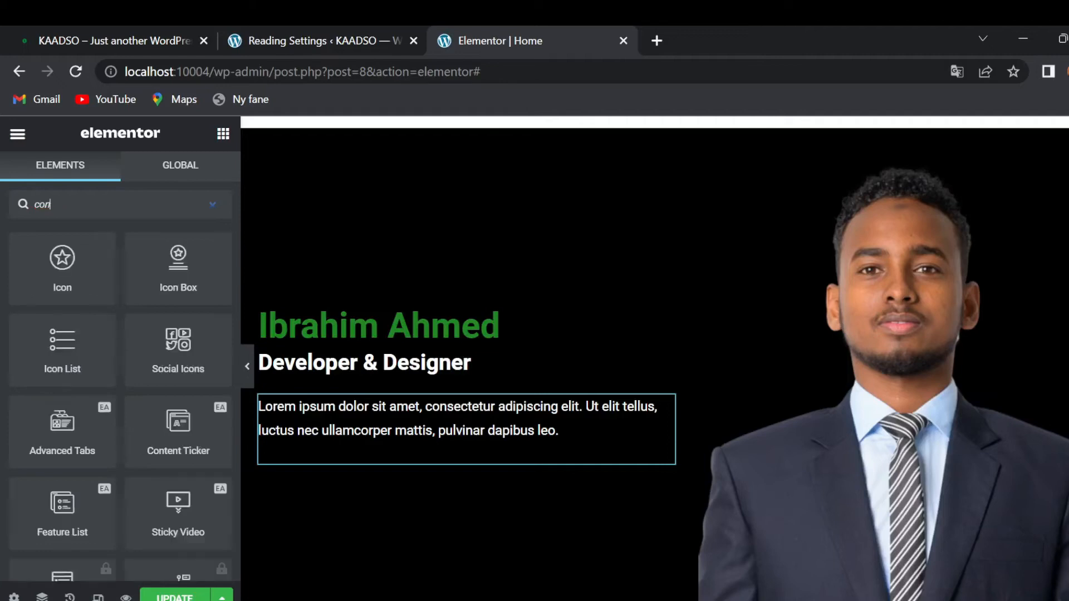
scroll(92, 356, "down", 10)
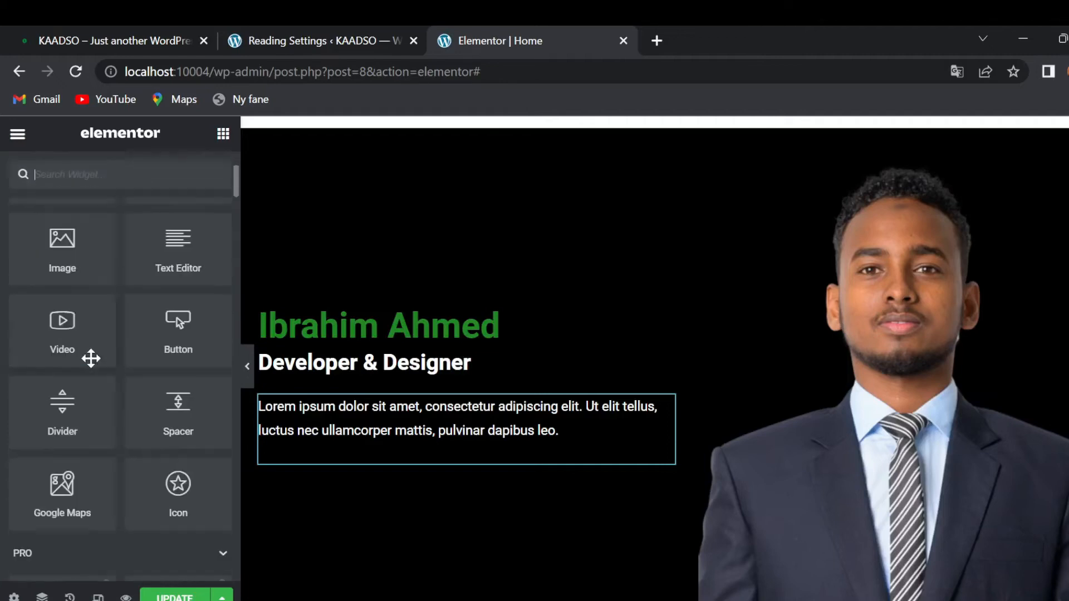
scroll(92, 368, "down", 10)
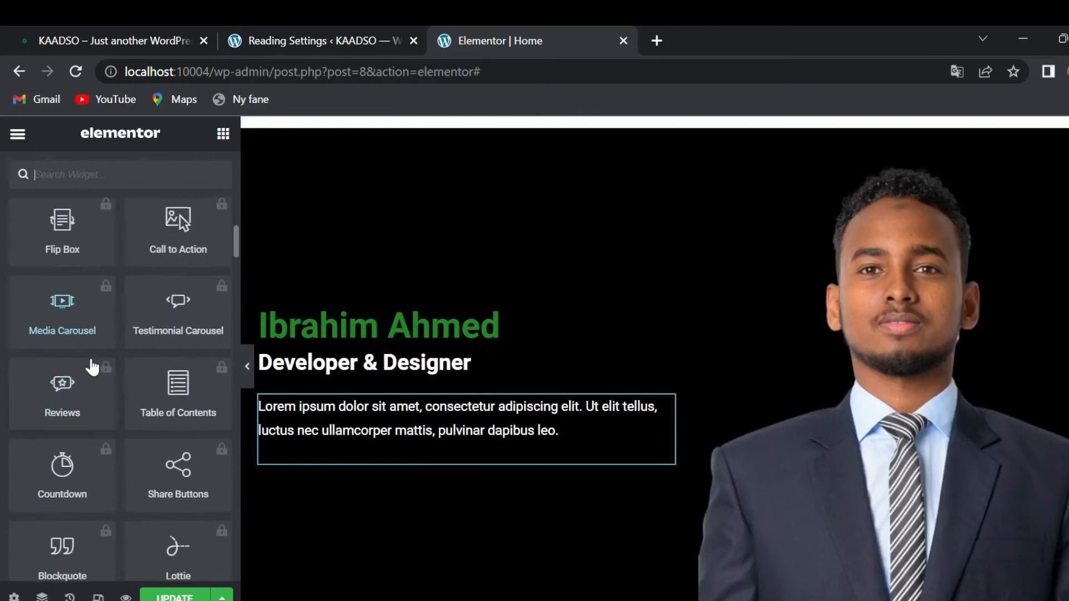
scroll(92, 368, "down", 7)
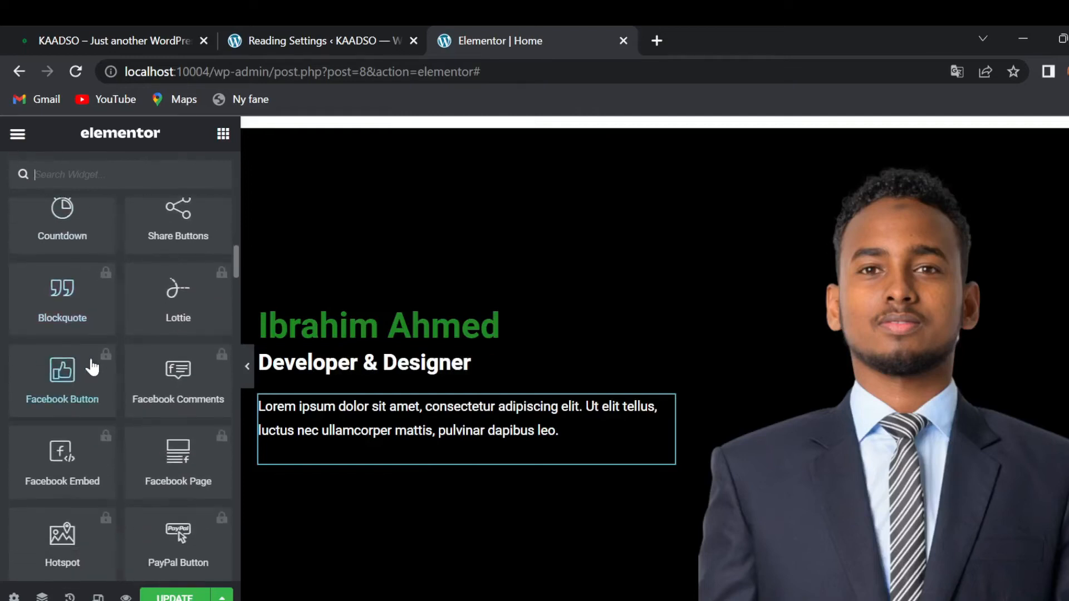
scroll(91, 368, "down", 5)
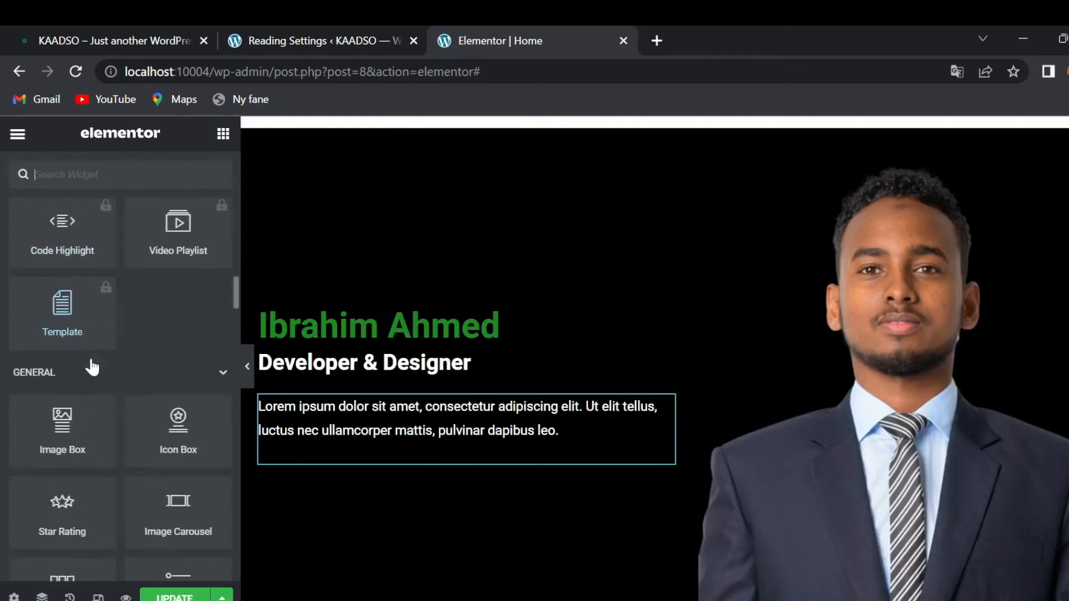
scroll(118, 401, "down", 5)
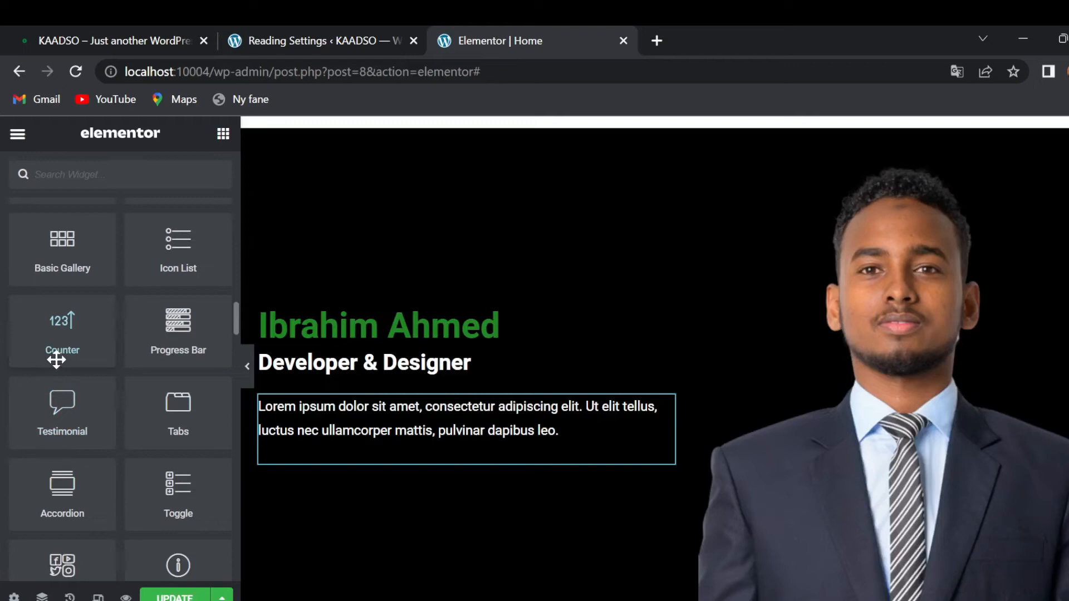
left_click_drag(59, 349, 323, 465)
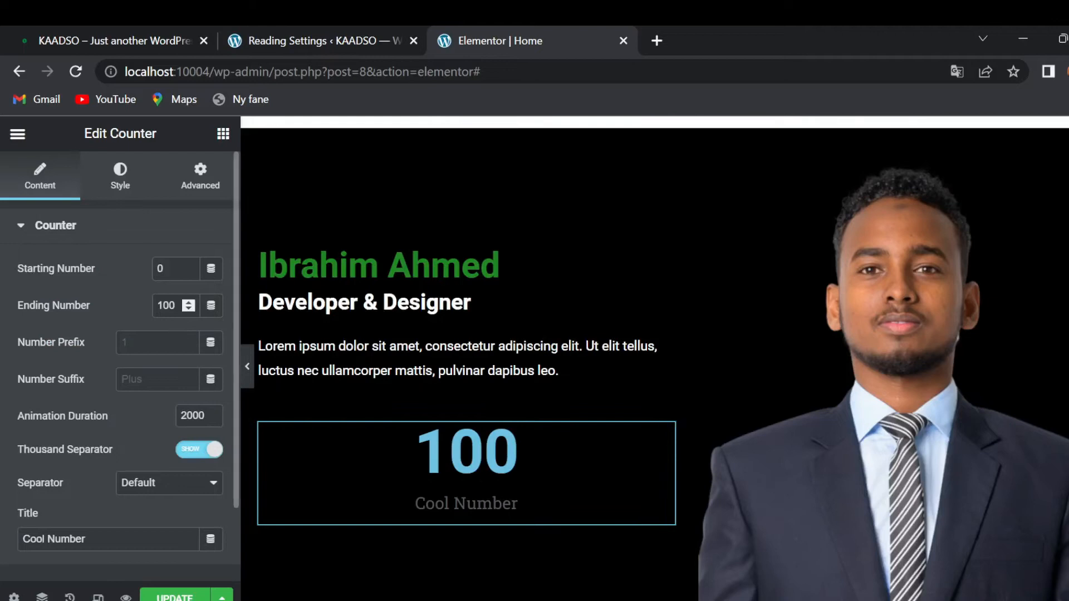
- Set the counter's ending number to 10, suffix '+', and title 'Happy Client'
key("BackSpace")
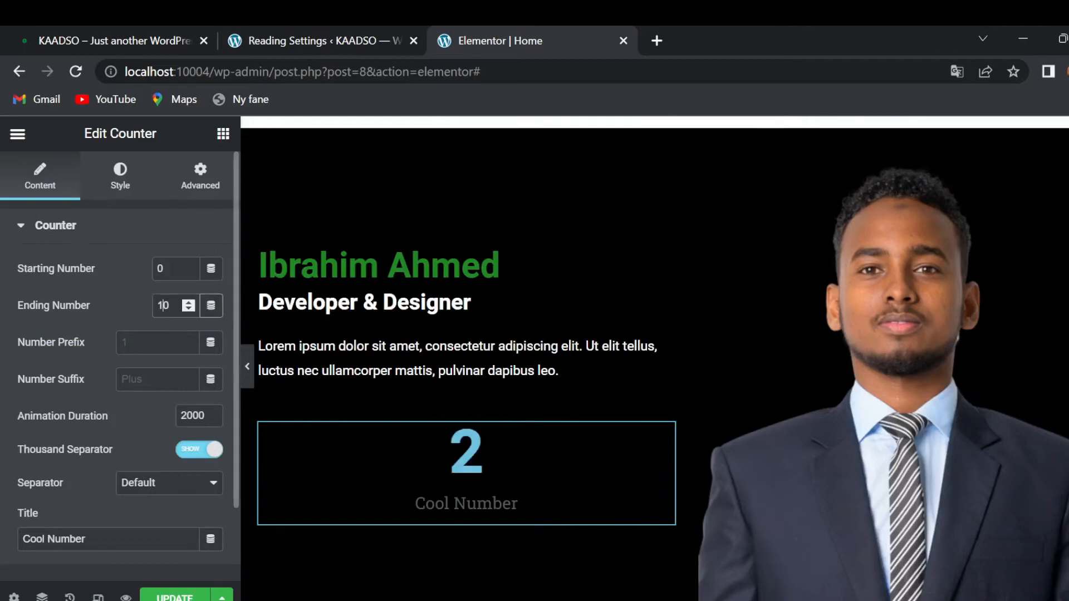
left_click(122, 379)
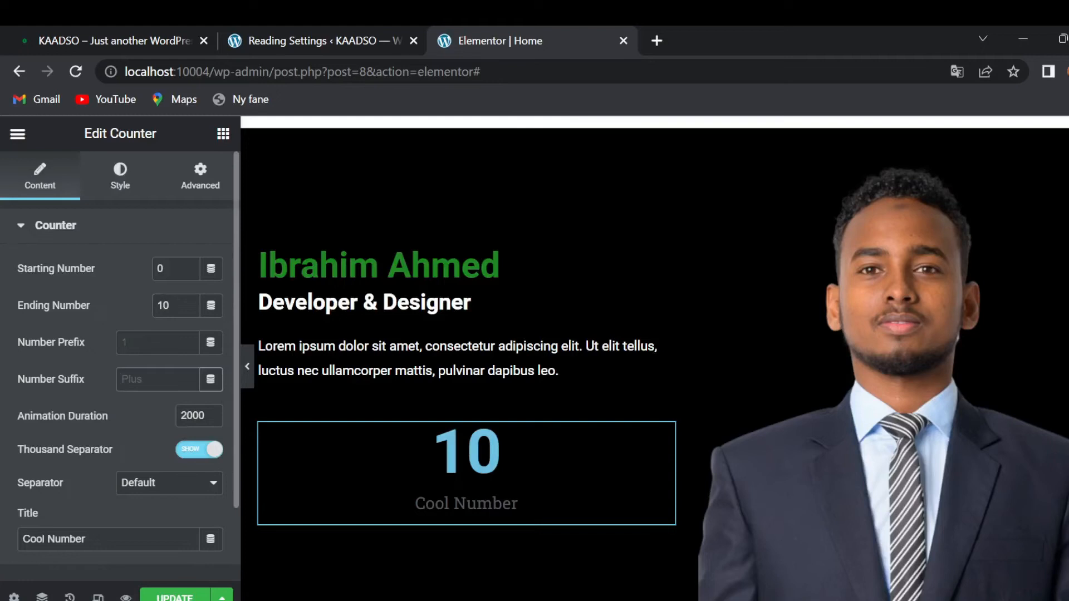
type("+")
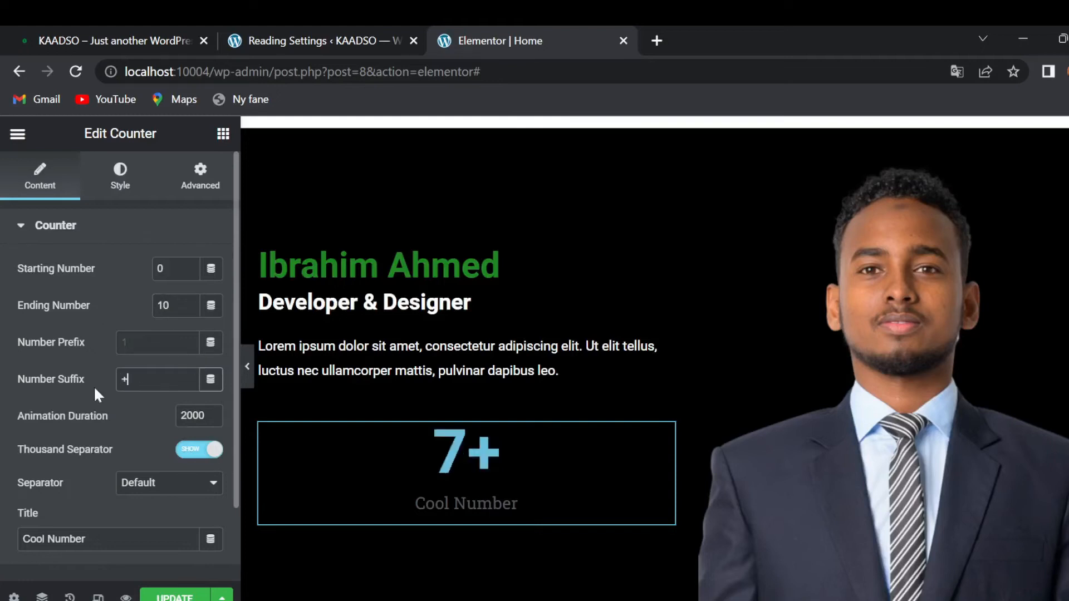
left_click(95, 539)
key("BackSpace")
key("BackSpace")
key("BackSpace")
key("BackSpace")
key("BackSpace")
key("BackSpace")
key("BackSpace")
key("BackSpace")
key("BackSpace")
key("BackSpace")
key("BackSpace")
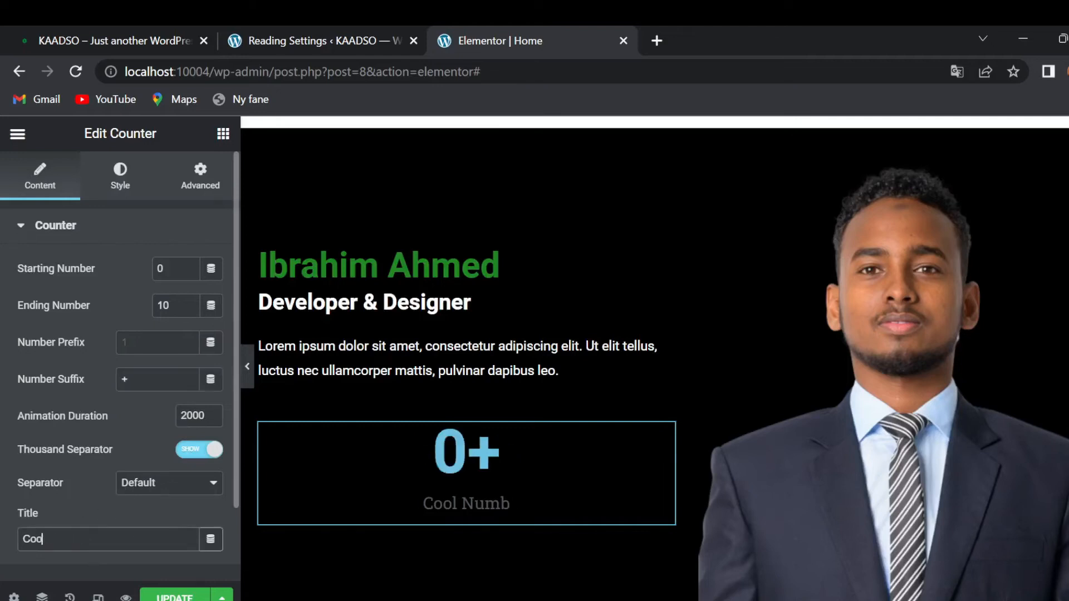
type("Happy")
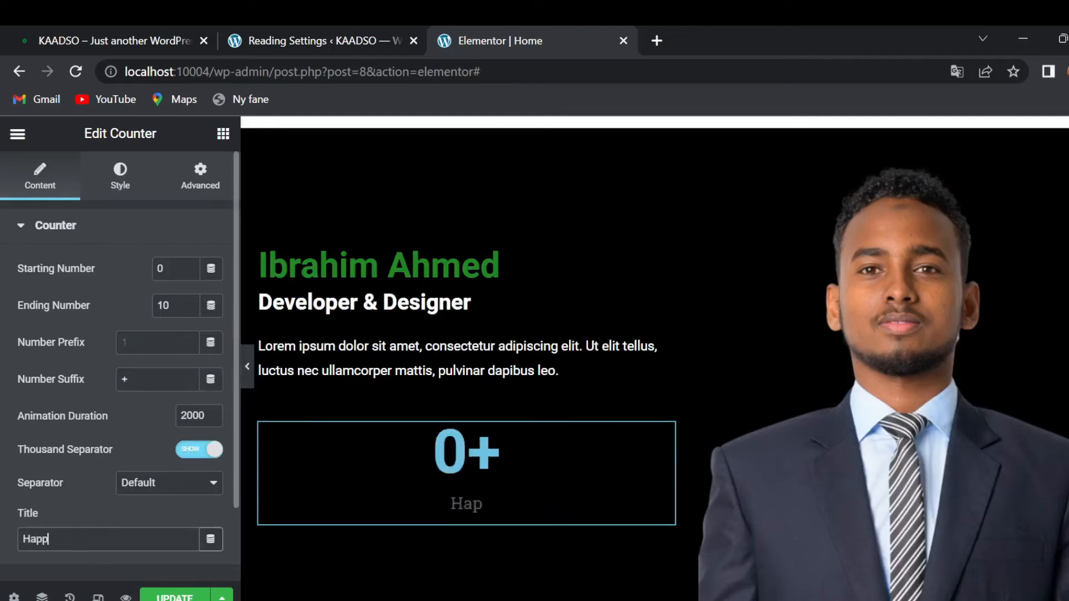
type(" Client")
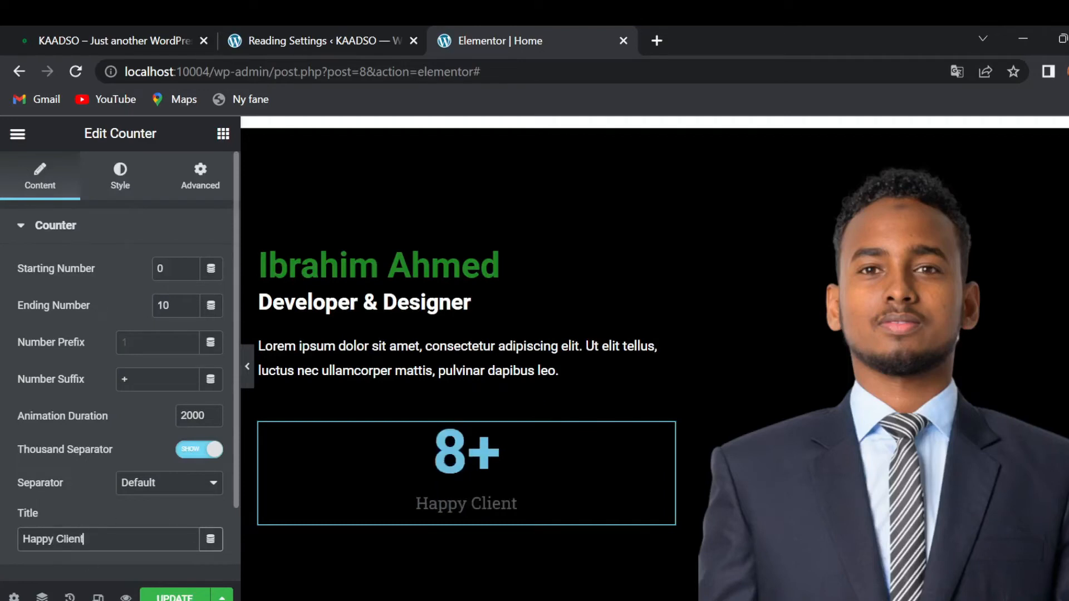
scroll(107, 518, "down", 1)
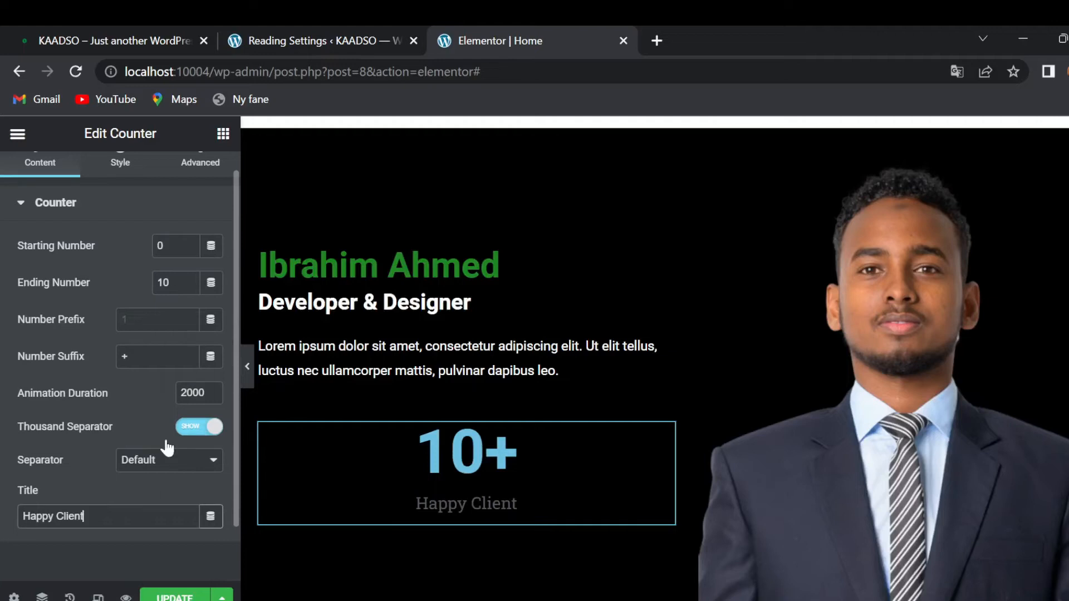
scroll(111, 357, "up", 1)
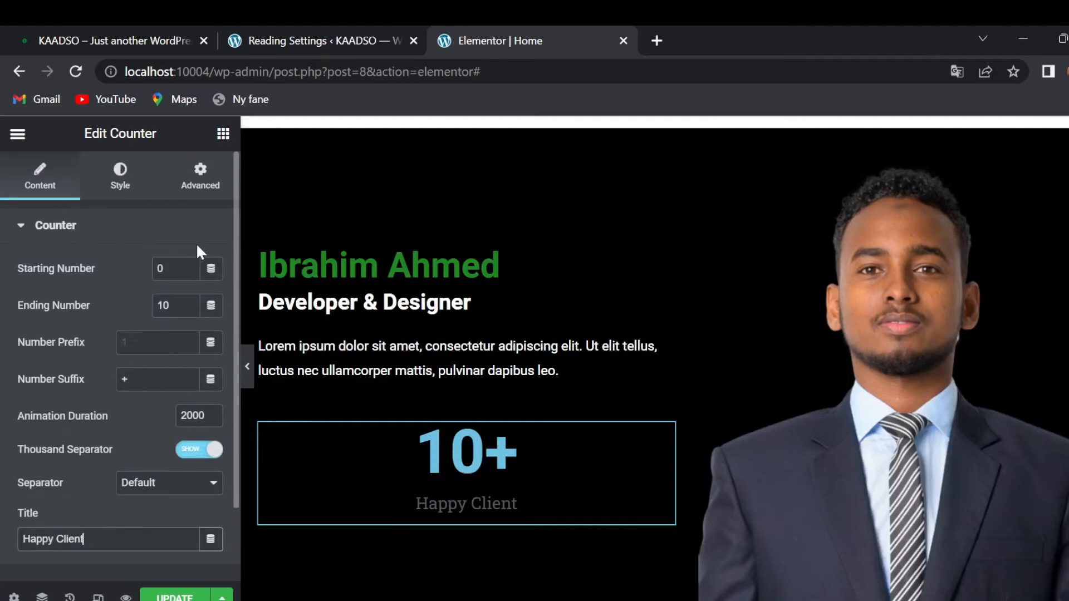
- Colour the counter number green (#228822) and the Happy Client title white (#fff)
left_click(118, 186)
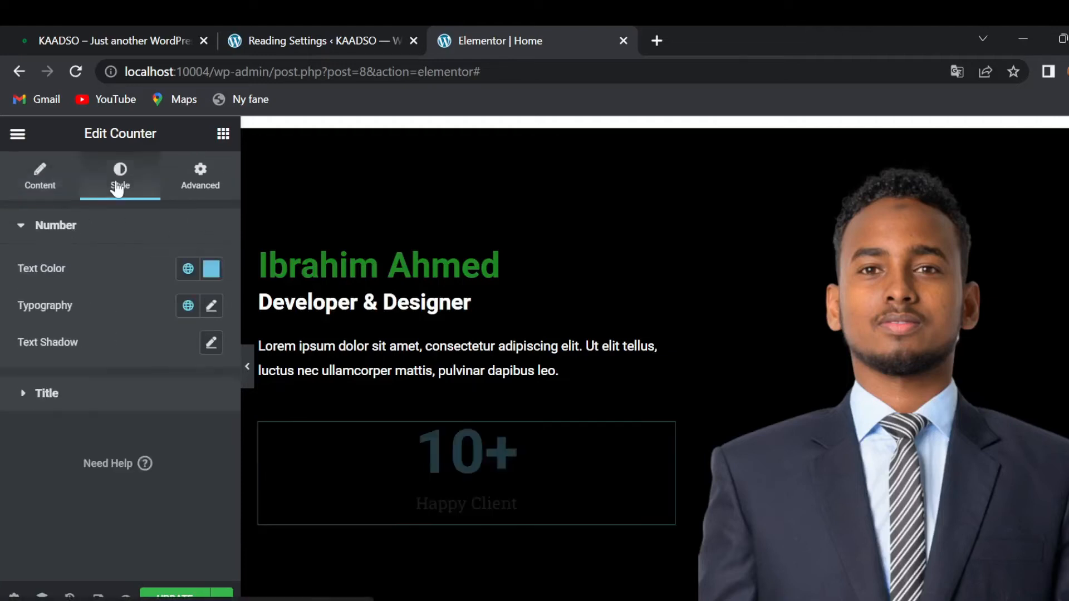
left_click(212, 272)
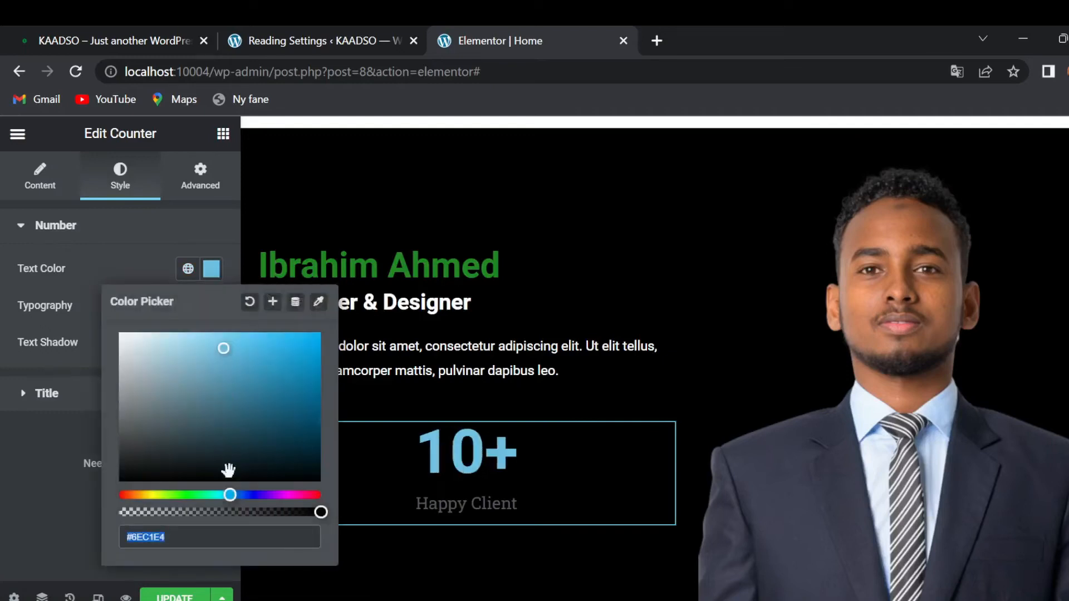
type("#22")
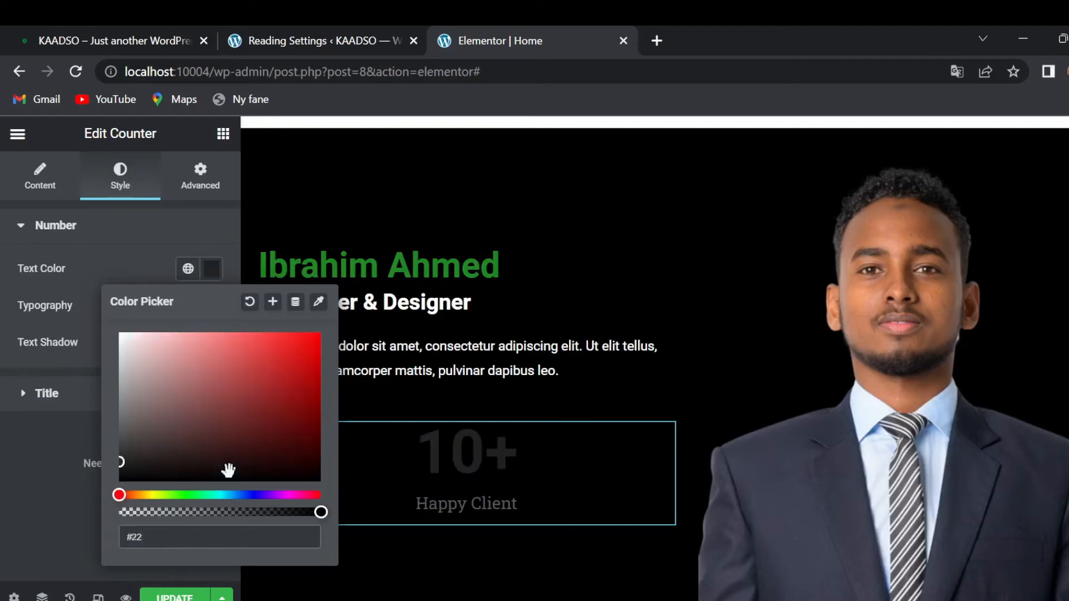
type("28822")
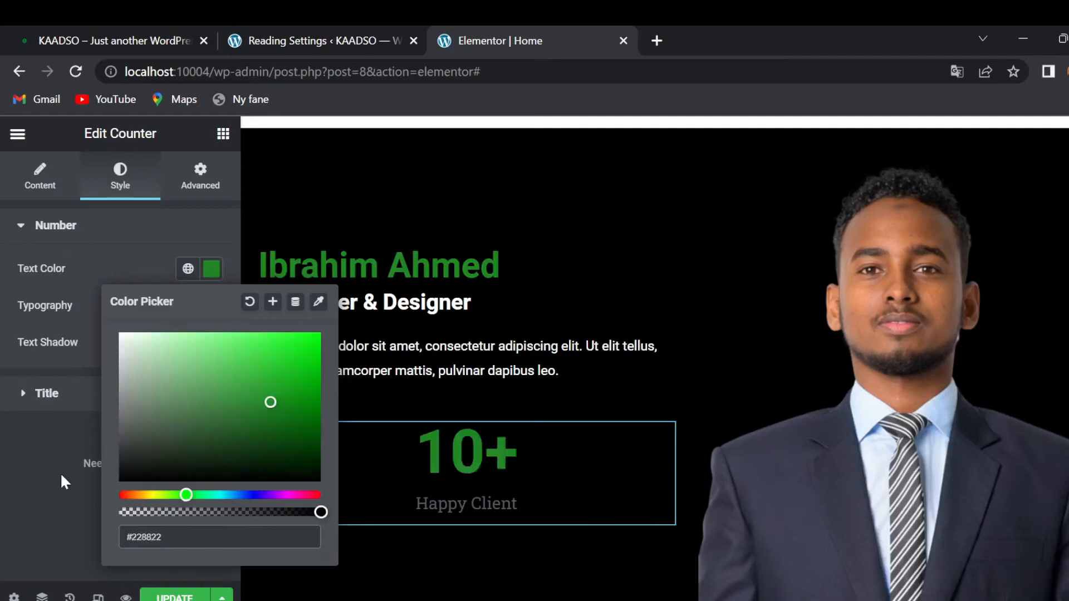
left_click(49, 462)
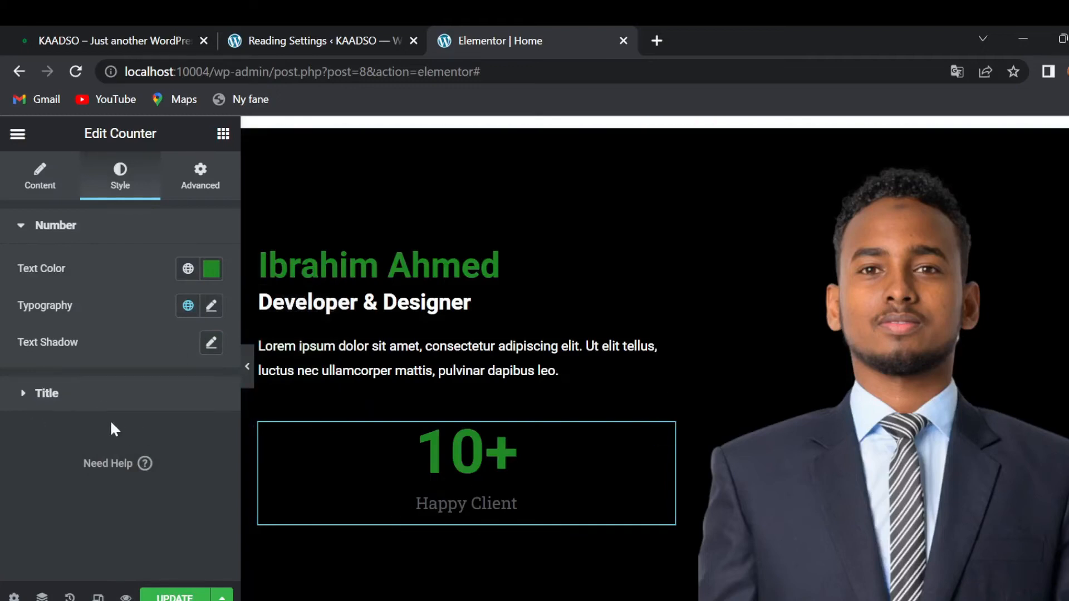
left_click(24, 396)
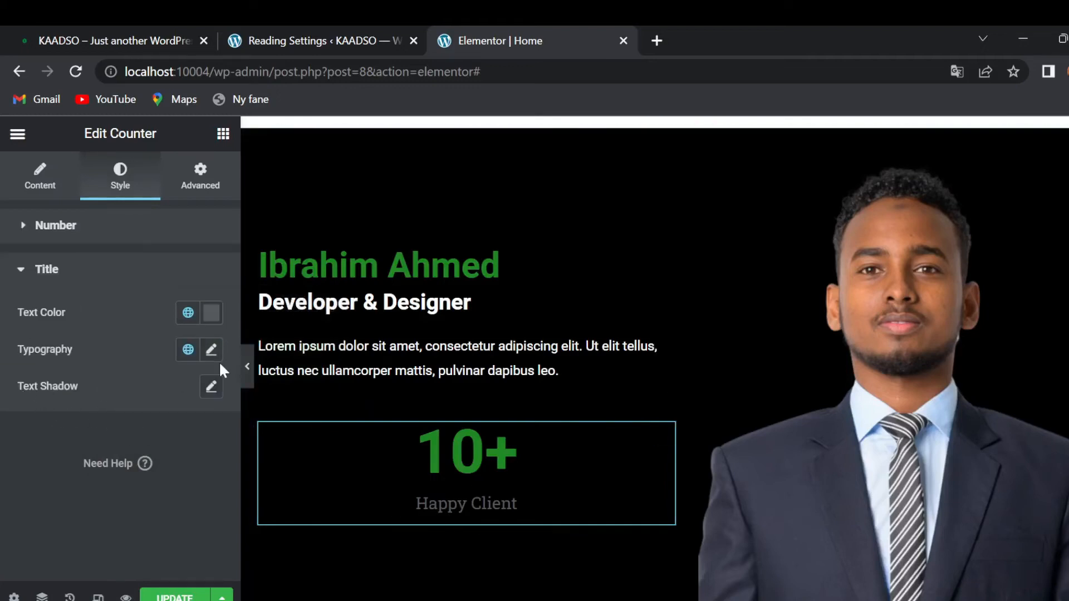
left_click(211, 314)
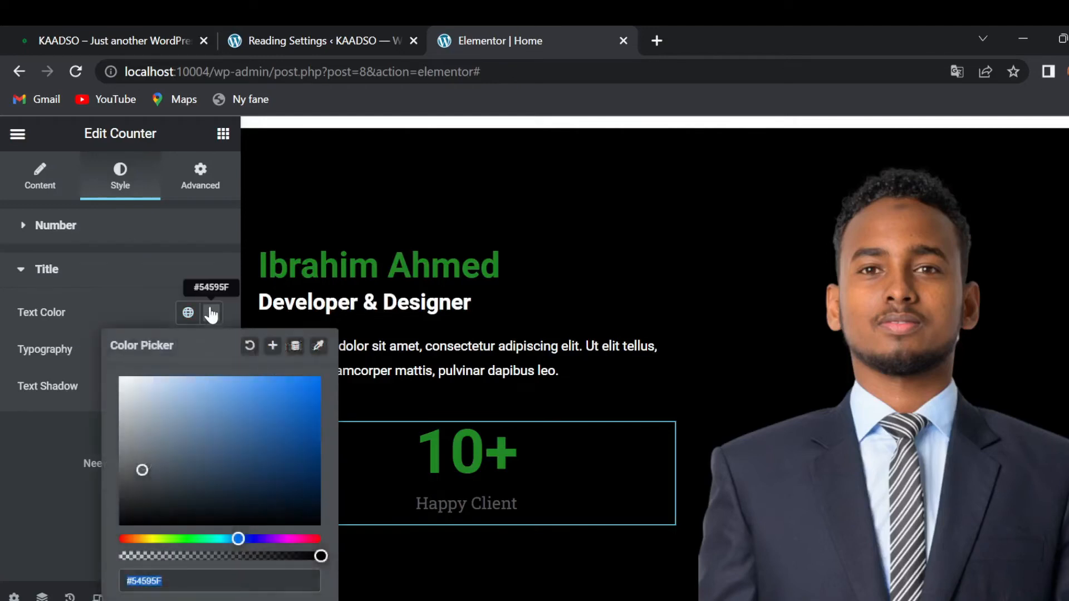
type("#fff")
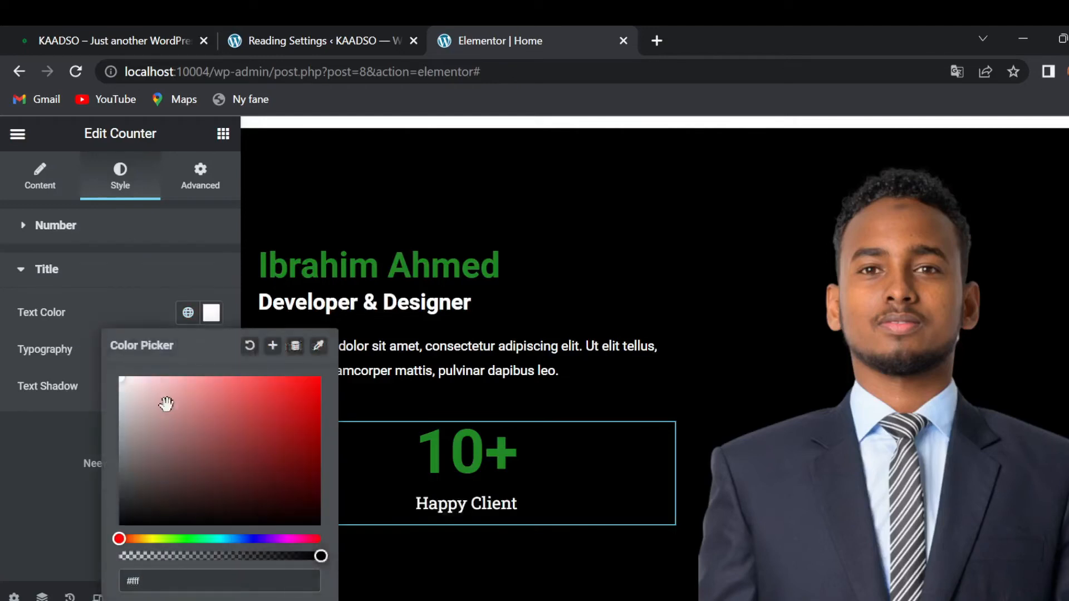
left_click(46, 464)
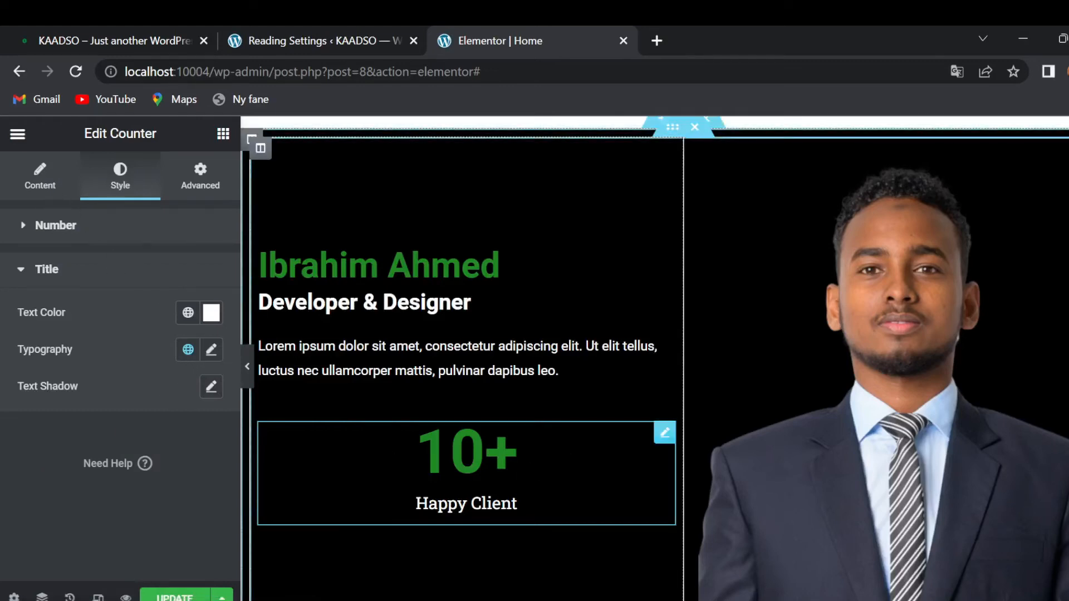
- Give the Happy Client counter a custom layout width of 30
left_click(39, 184)
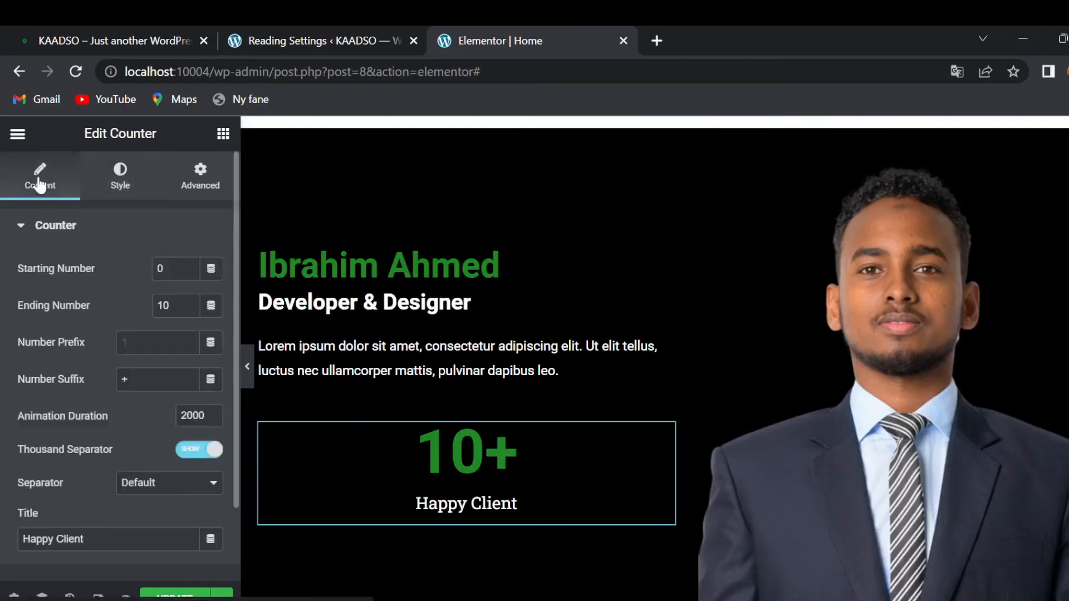
left_click(118, 179)
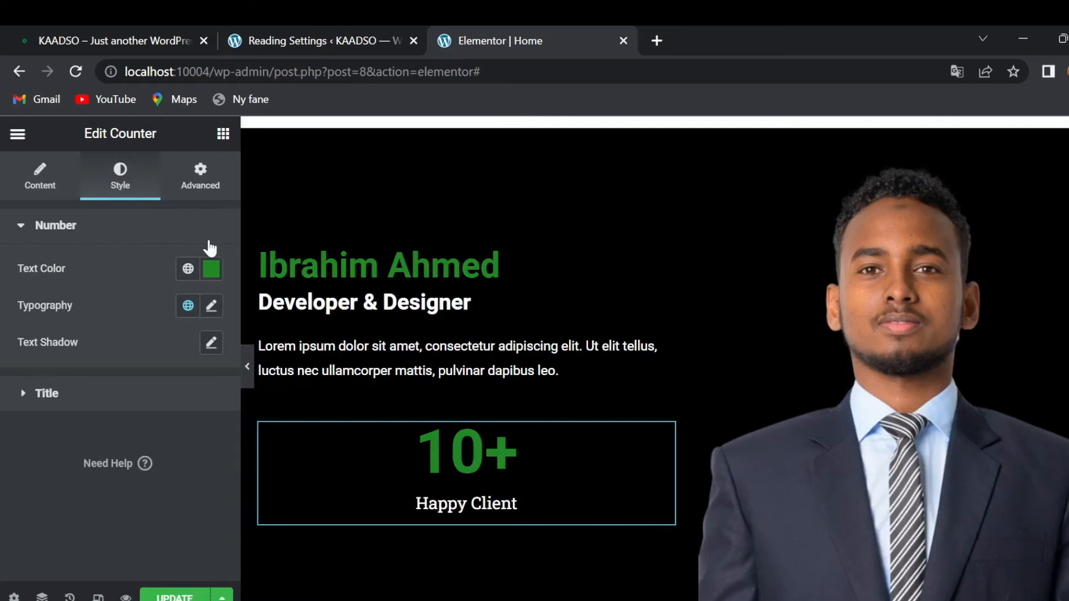
left_click(45, 179)
scroll(55, 411, "down", 2)
scroll(55, 411, "up", 2)
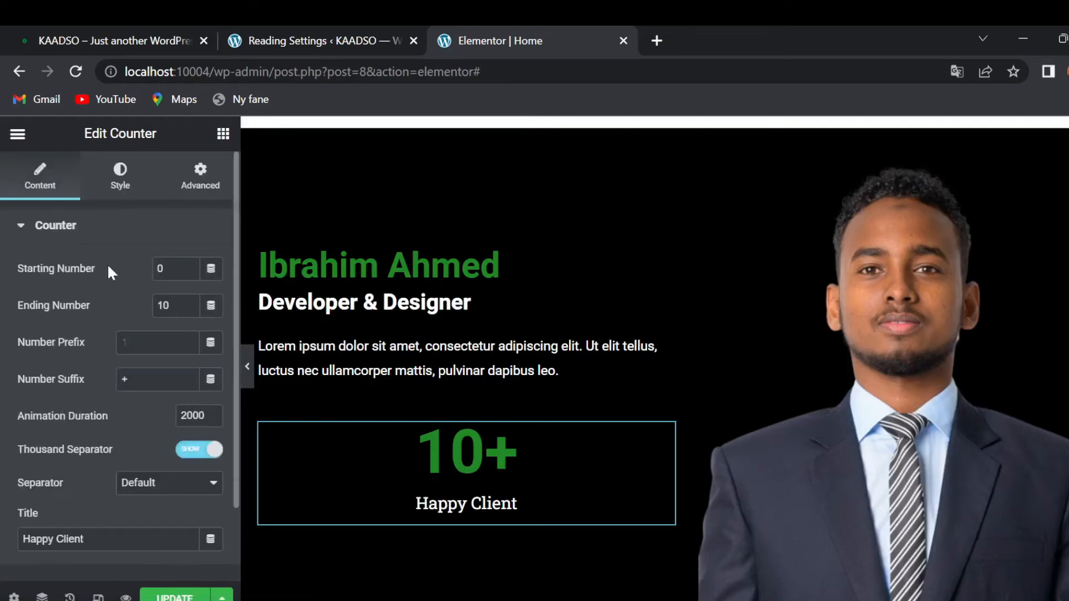
left_click(126, 190)
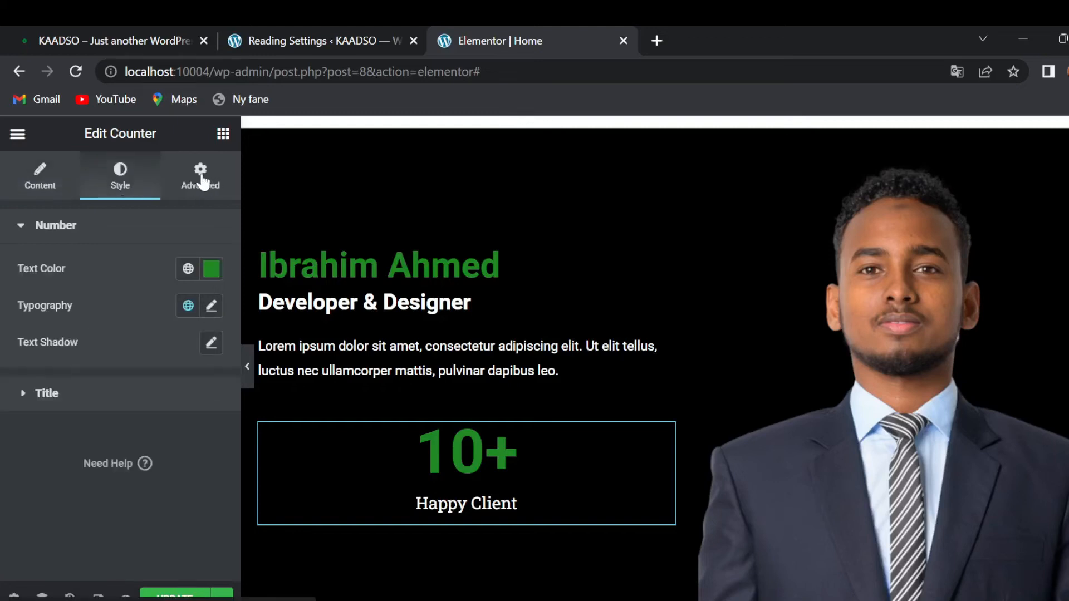
left_click(203, 181)
scroll(36, 402, "down", 5)
scroll(35, 402, "up", 5)
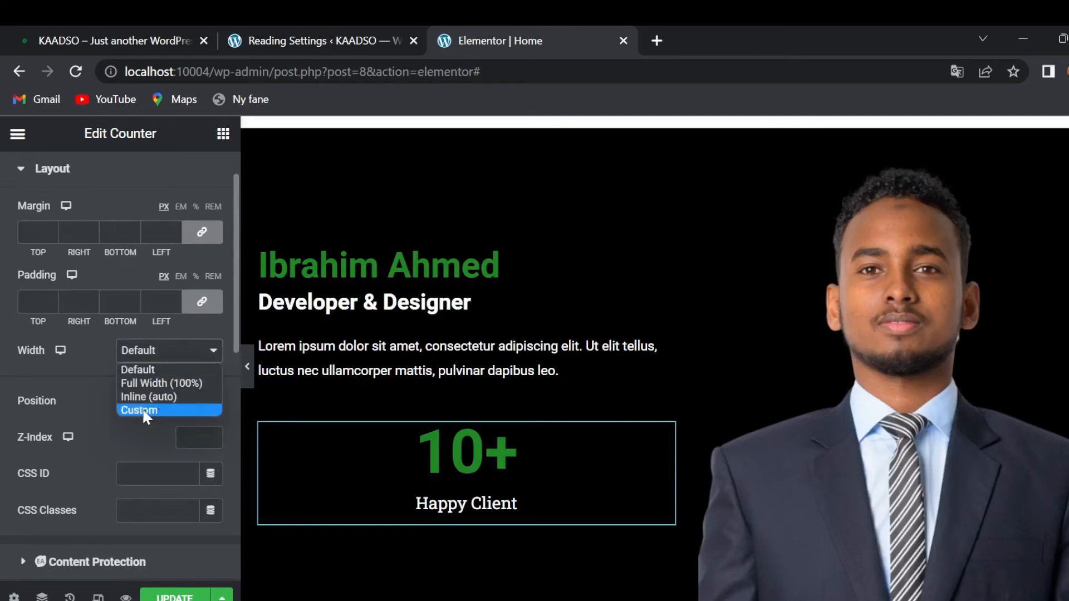
left_click(144, 414)
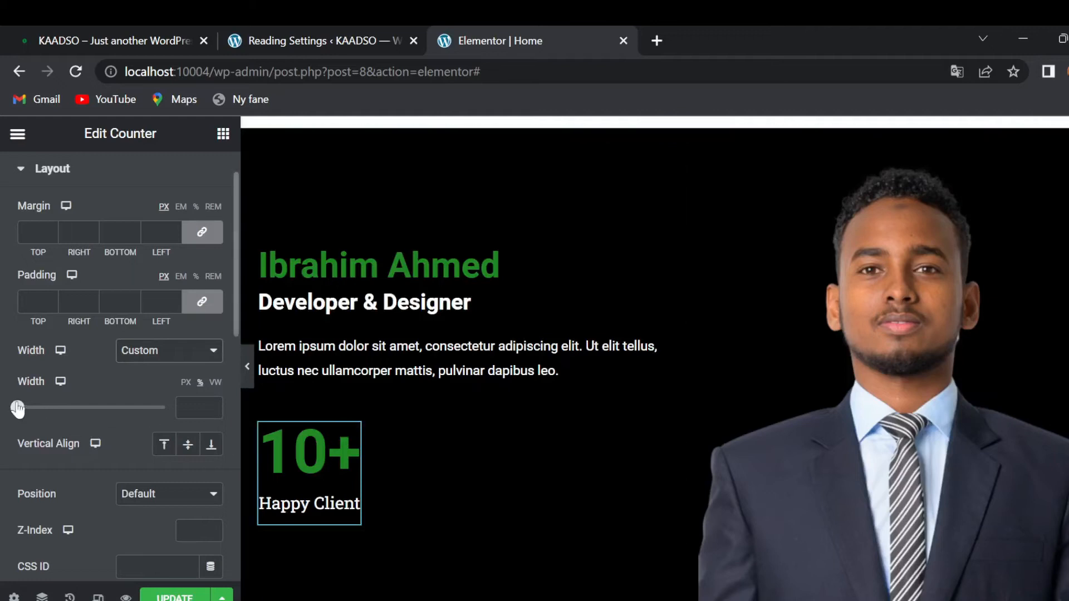
left_click_drag(19, 409, 63, 410)
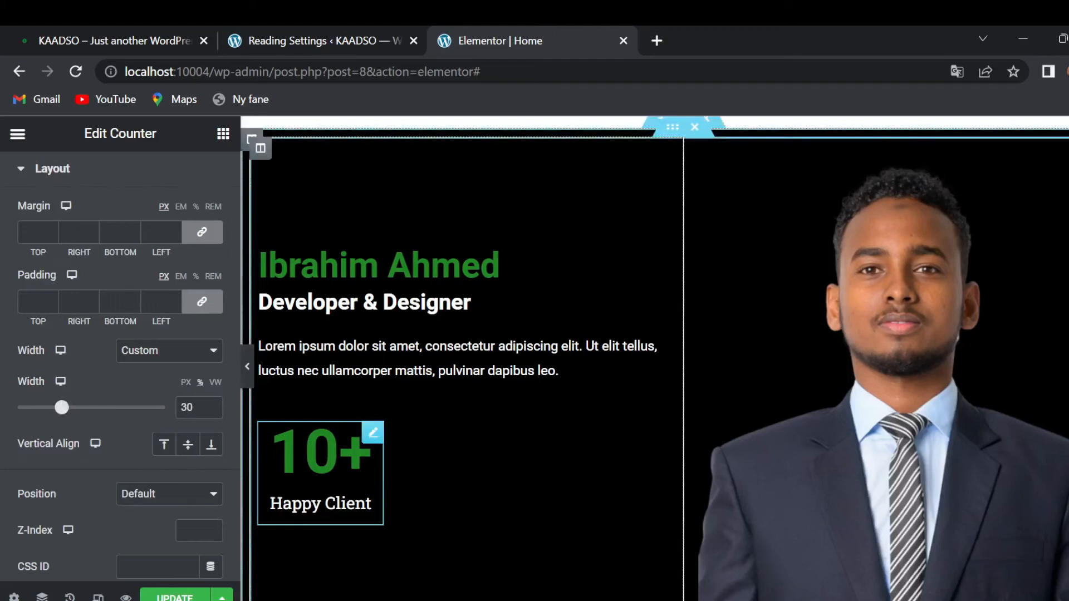
- Duplicate the Happy Client counter and set the copy's ending number to 30
right_click(373, 430)
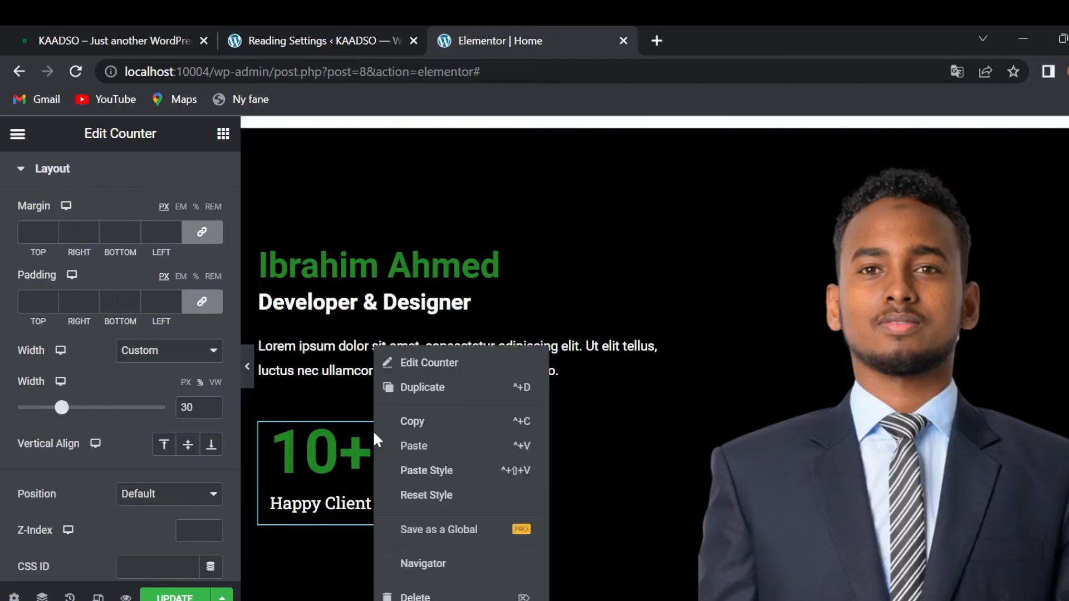
left_click(444, 390)
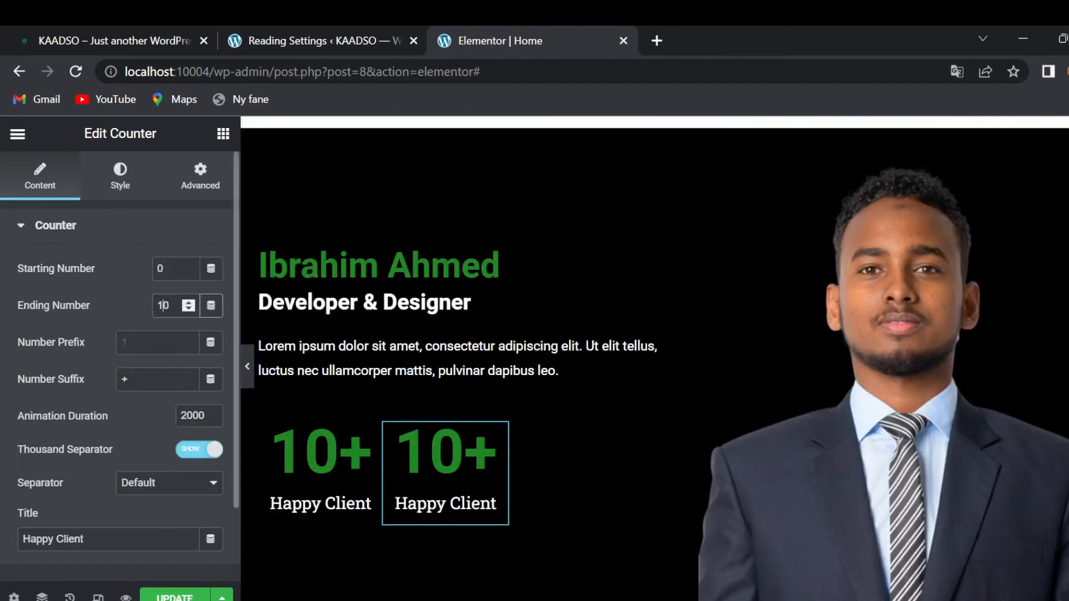
key("BackSpace")
type("3")
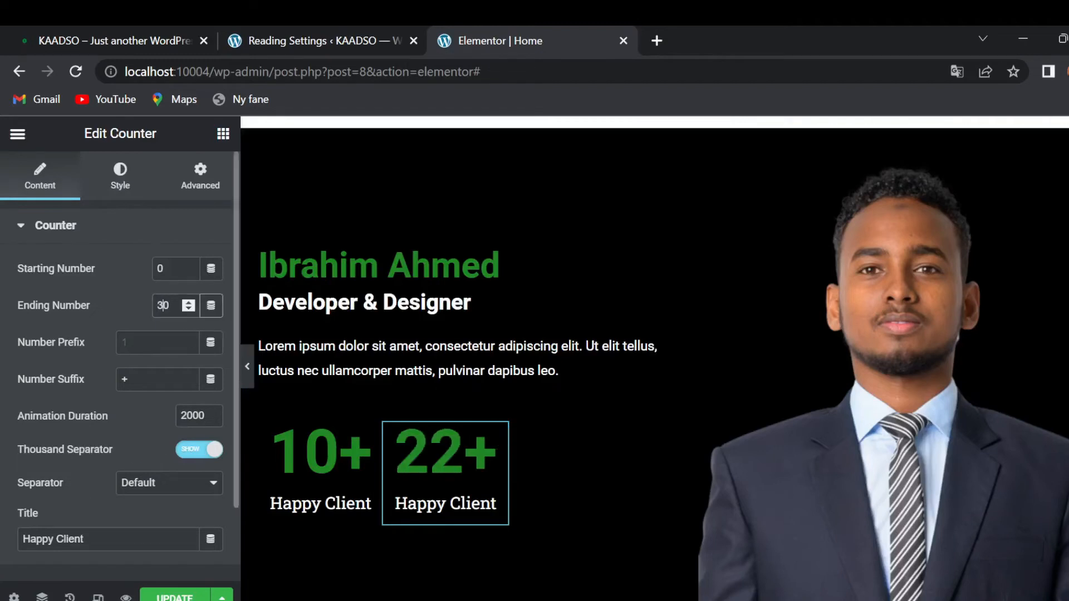
left_click_drag(78, 539, 5, 554)
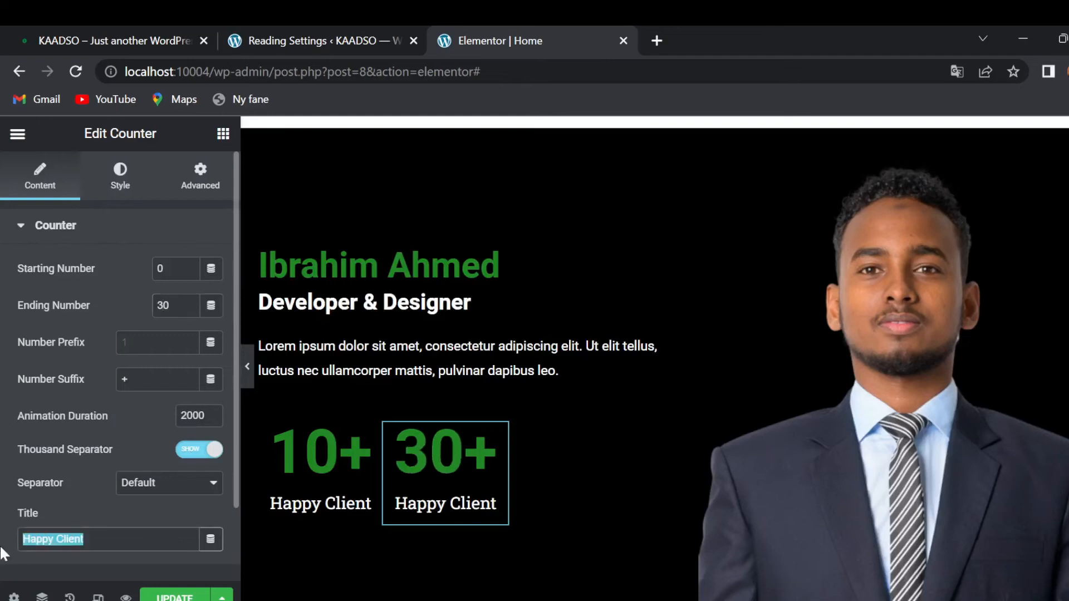
- Copy the 'Project Done' label from the live homepage
left_click(101, 45)
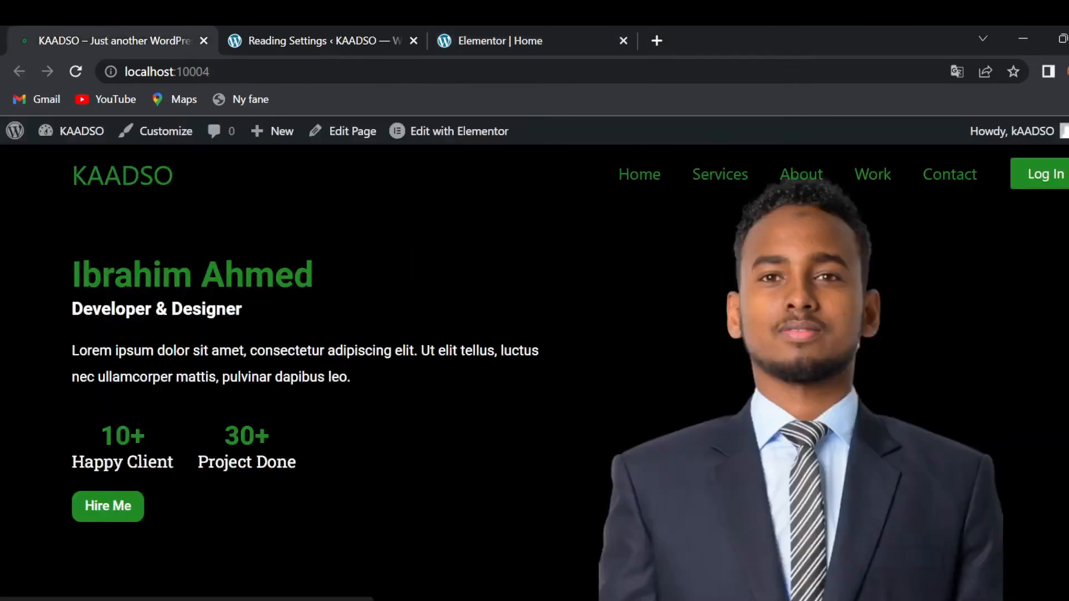
left_click_drag(195, 464, 319, 477)
key("ctrl+c")
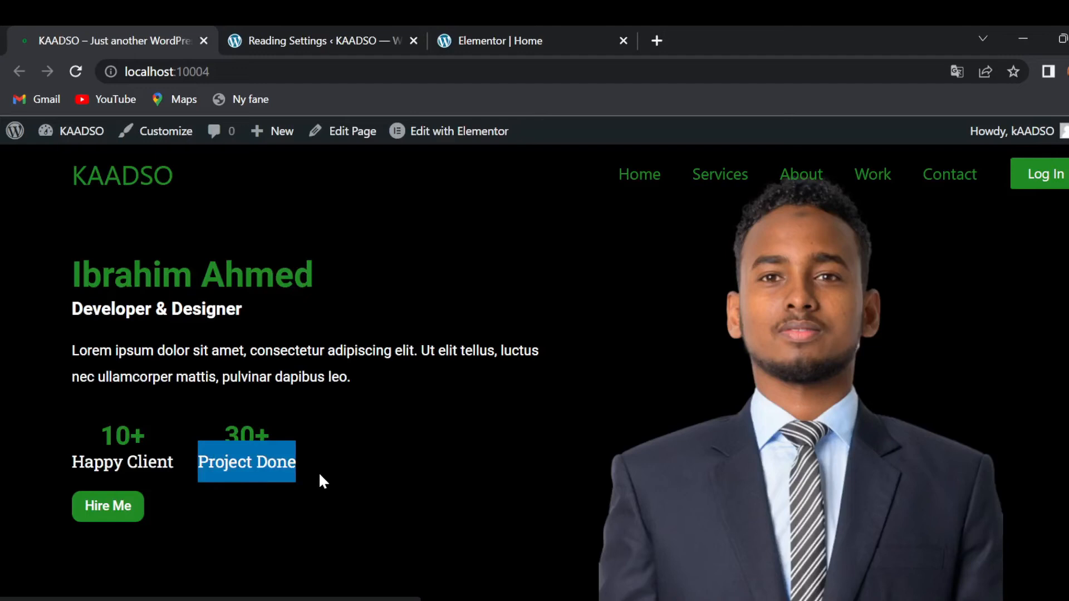
left_click(503, 40)
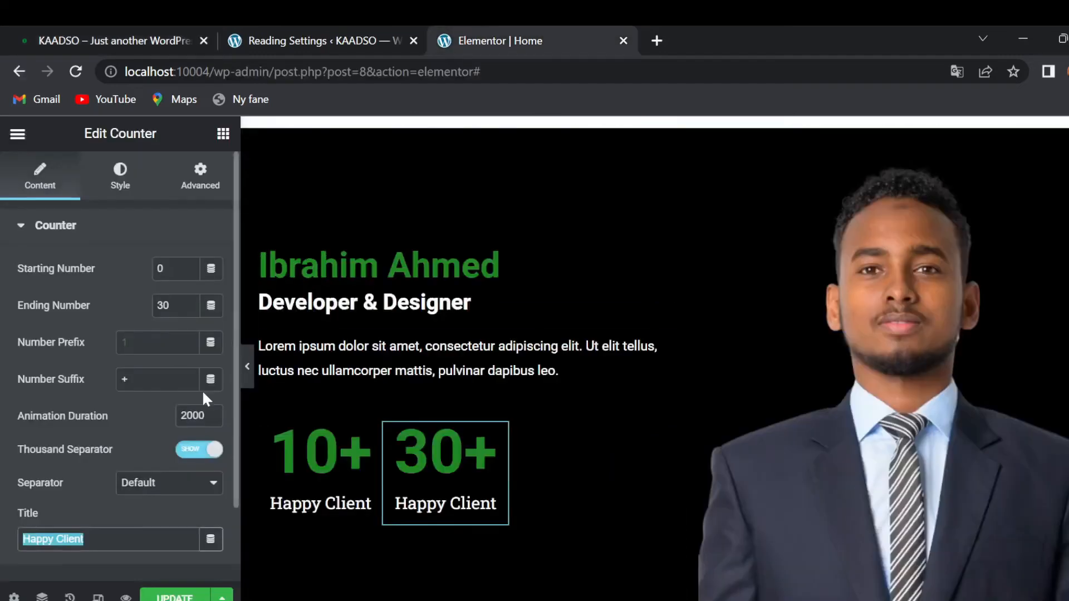
- Title the second counter 'Project Done', set its width to 33, and align it to the top
key("ctrl+v")
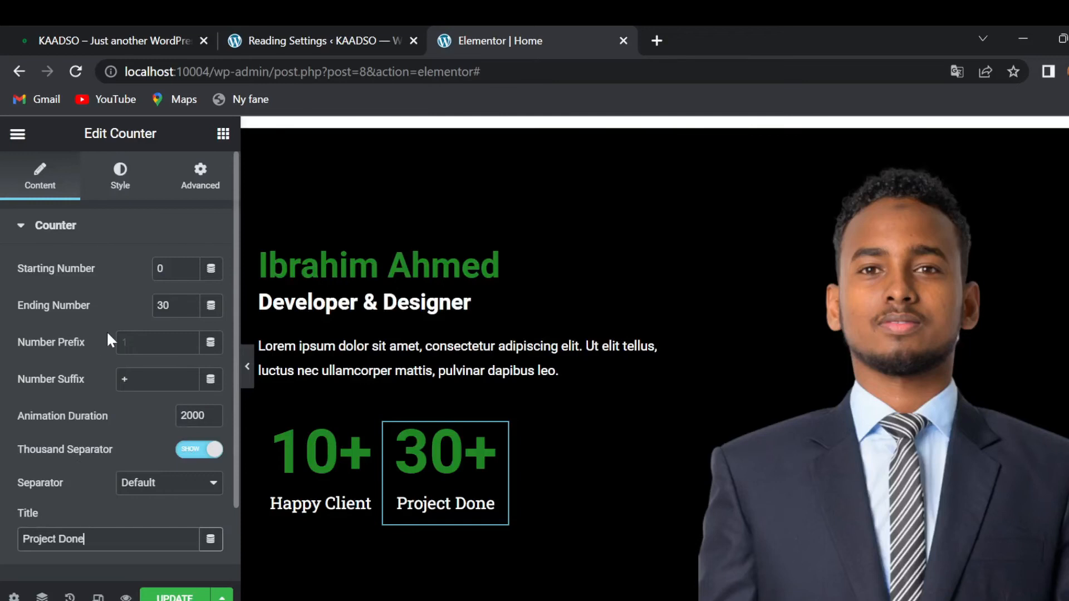
left_click(204, 177)
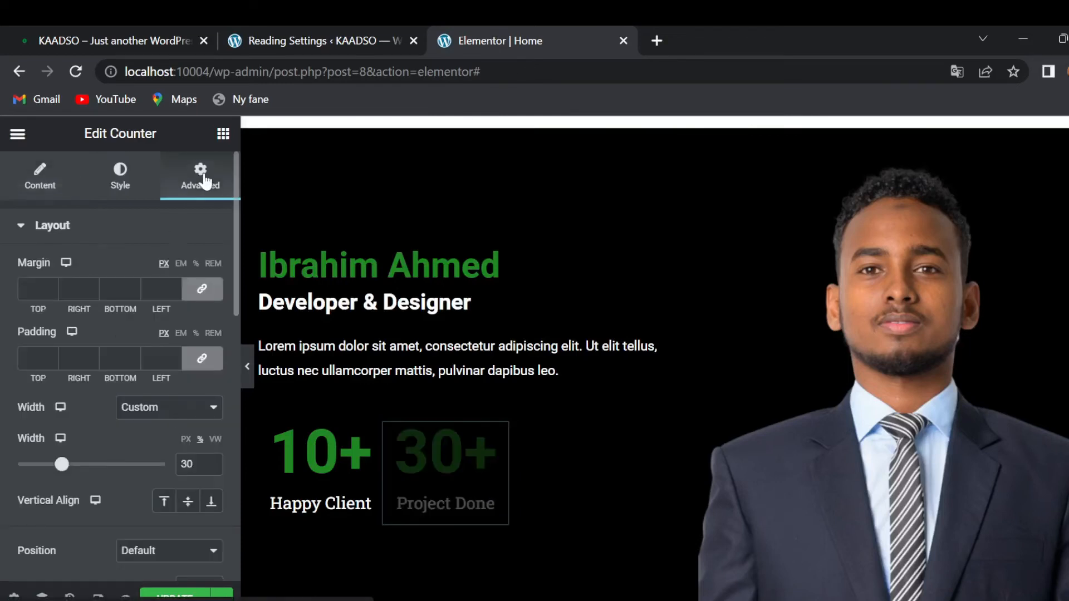
scroll(89, 418, "down", 1)
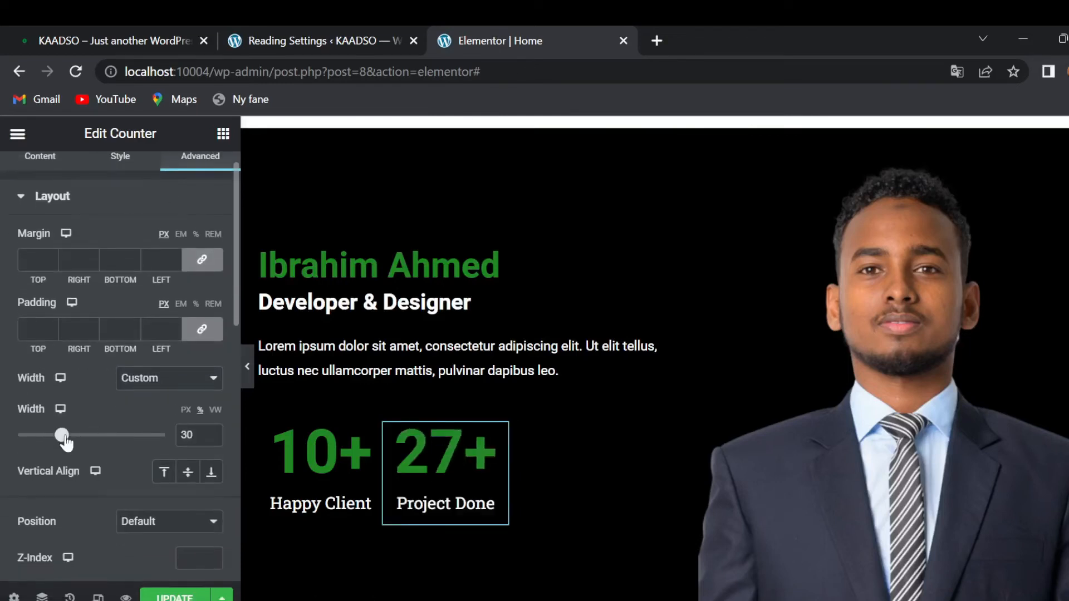
left_click_drag(64, 441, 66, 440)
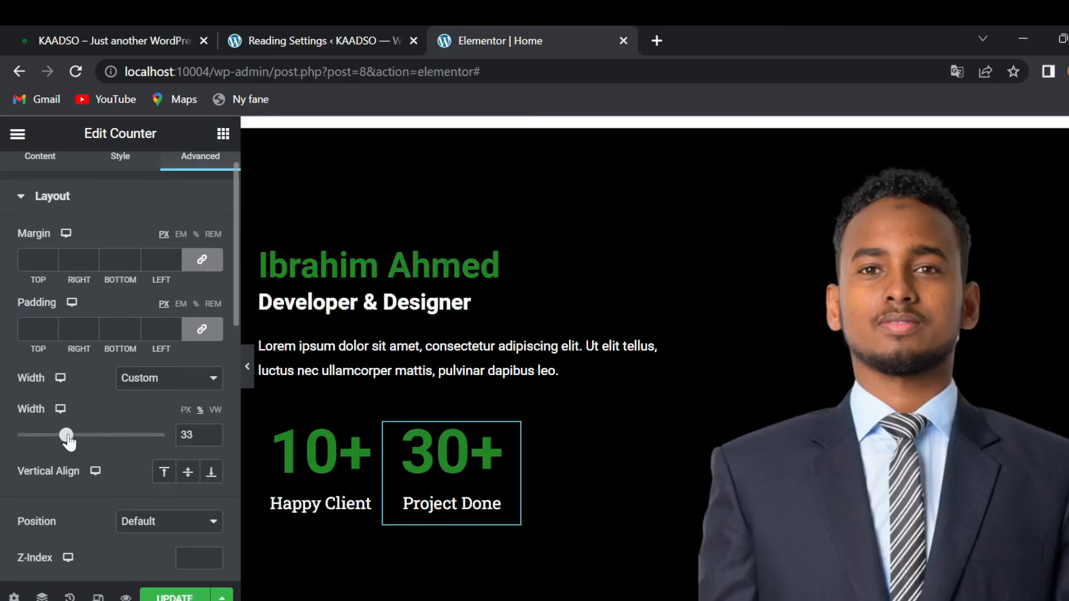
left_click(169, 480)
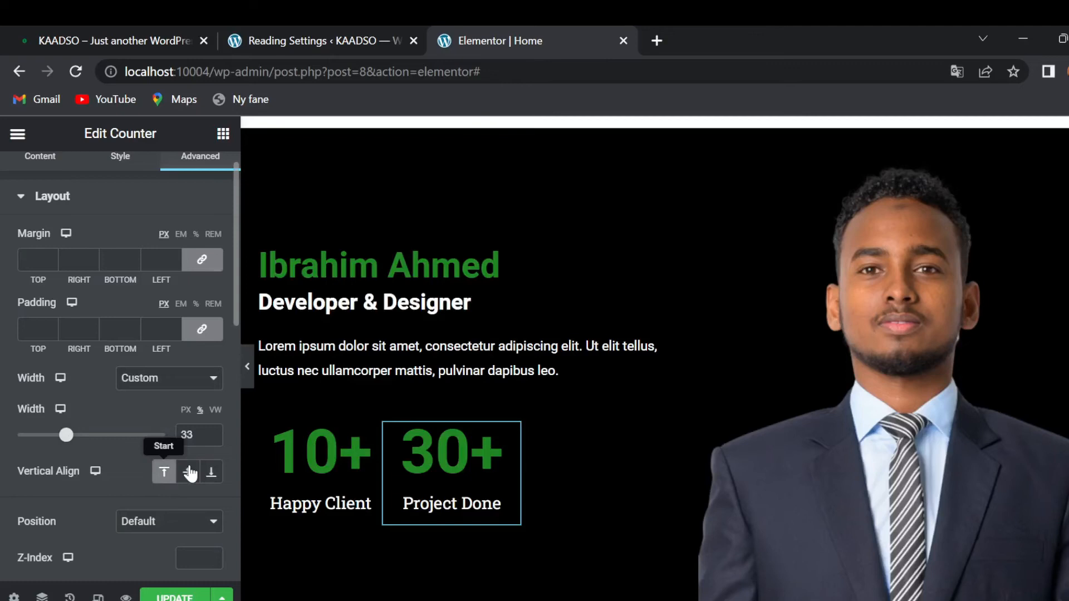
- Reduce the 30+ counter's number font size to 35 px
scroll(67, 358, "down", 2)
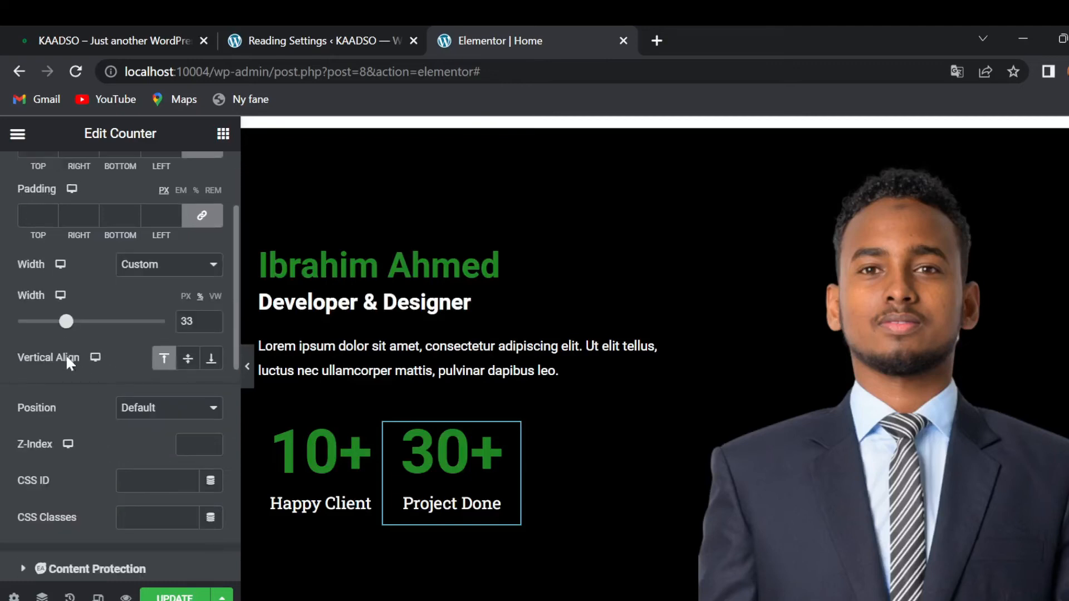
scroll(67, 358, "up", 3)
left_click(56, 188)
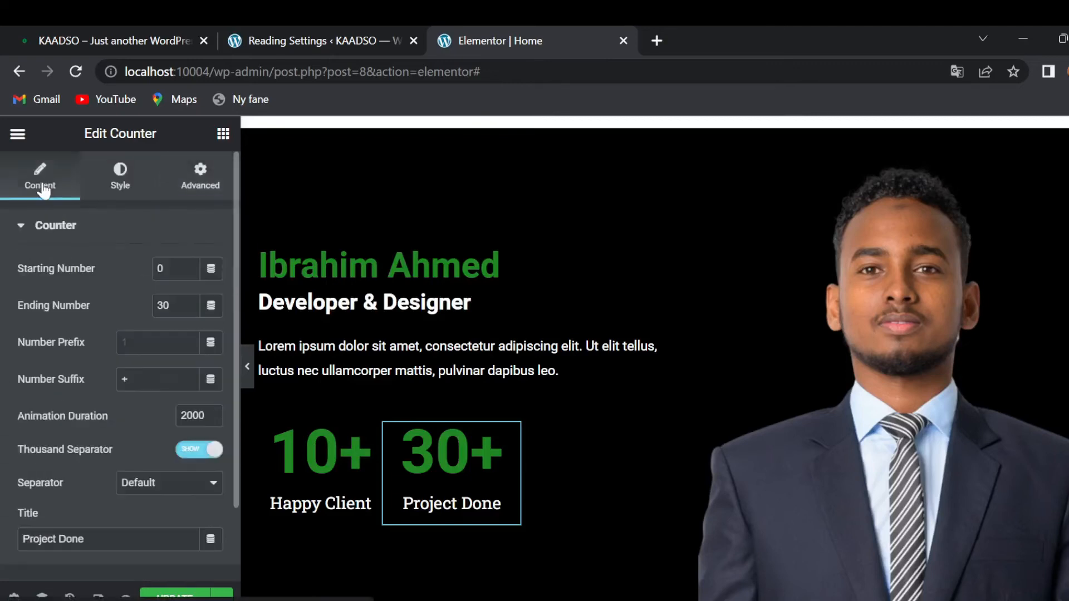
scroll(89, 401, "down", 2)
scroll(89, 401, "up", 2)
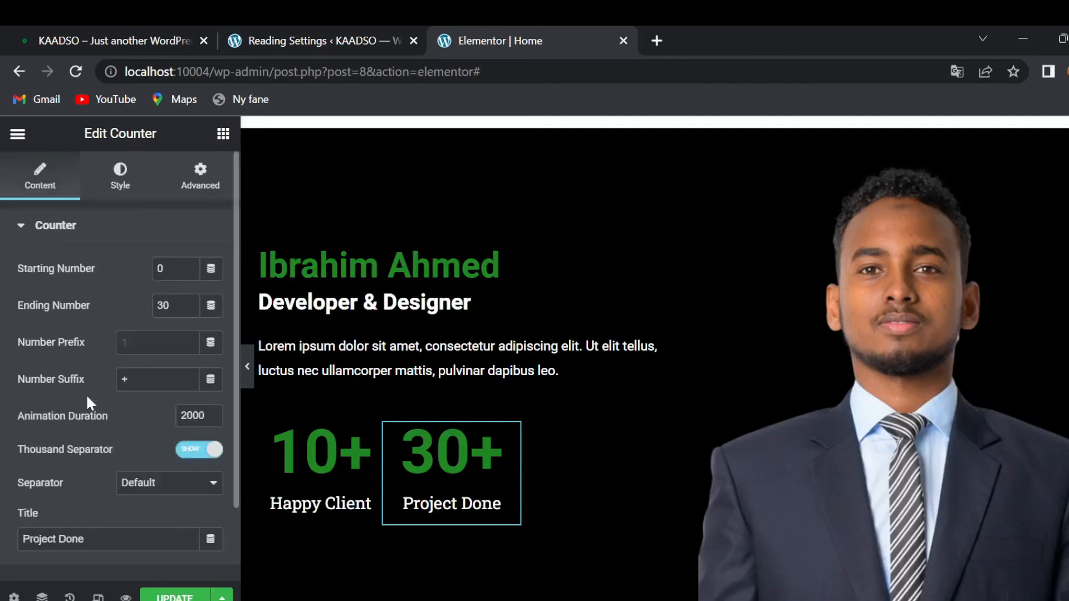
left_click(123, 191)
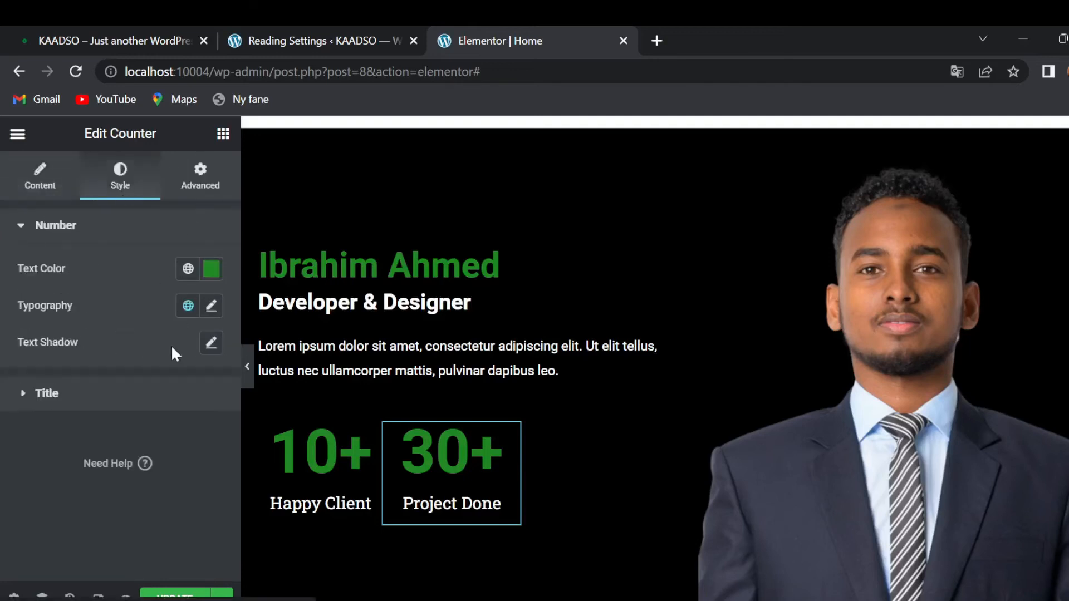
left_click(213, 306)
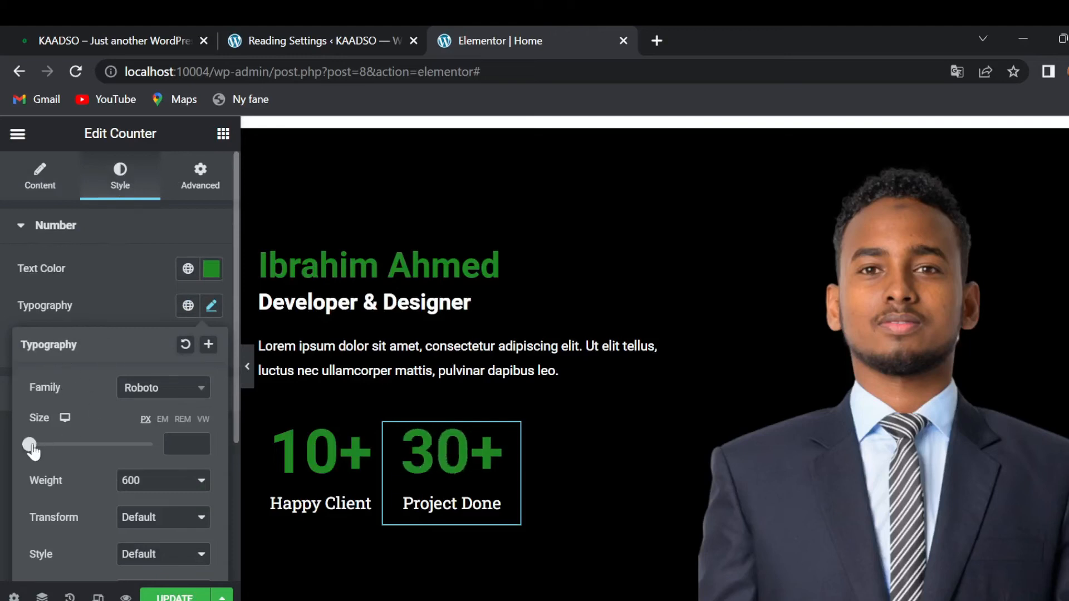
left_click_drag(31, 447, 53, 447)
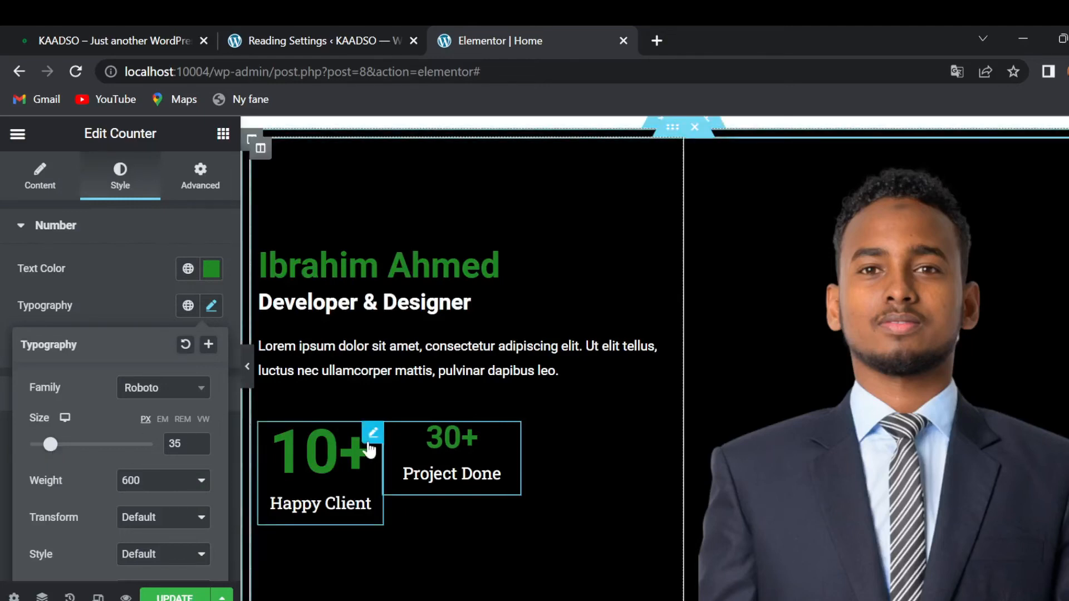
- Set the 10+ counter's number font size to 35 px as well
left_click(370, 445)
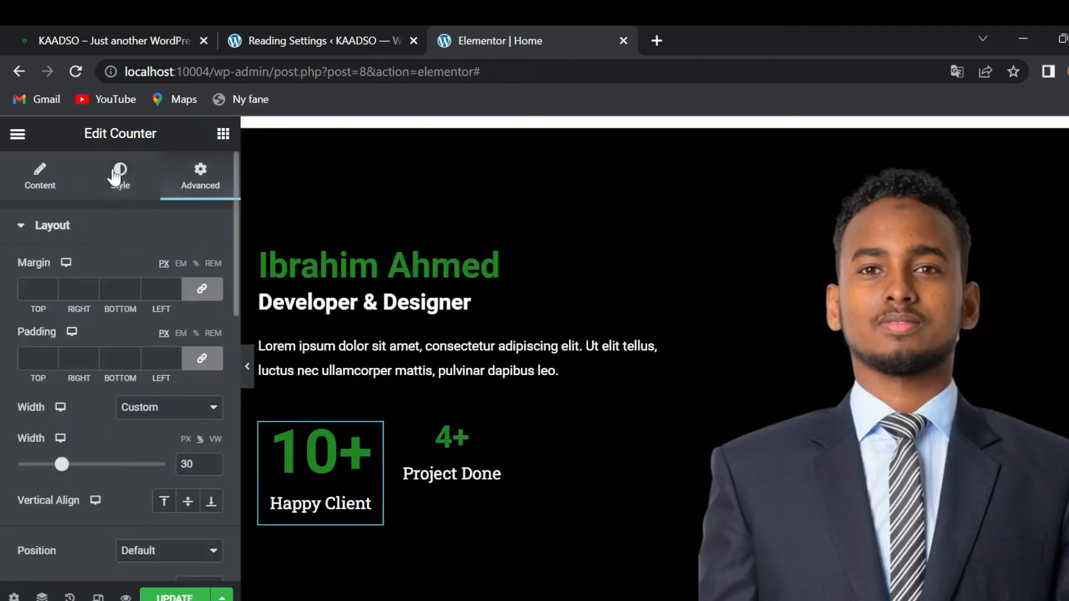
left_click(131, 178)
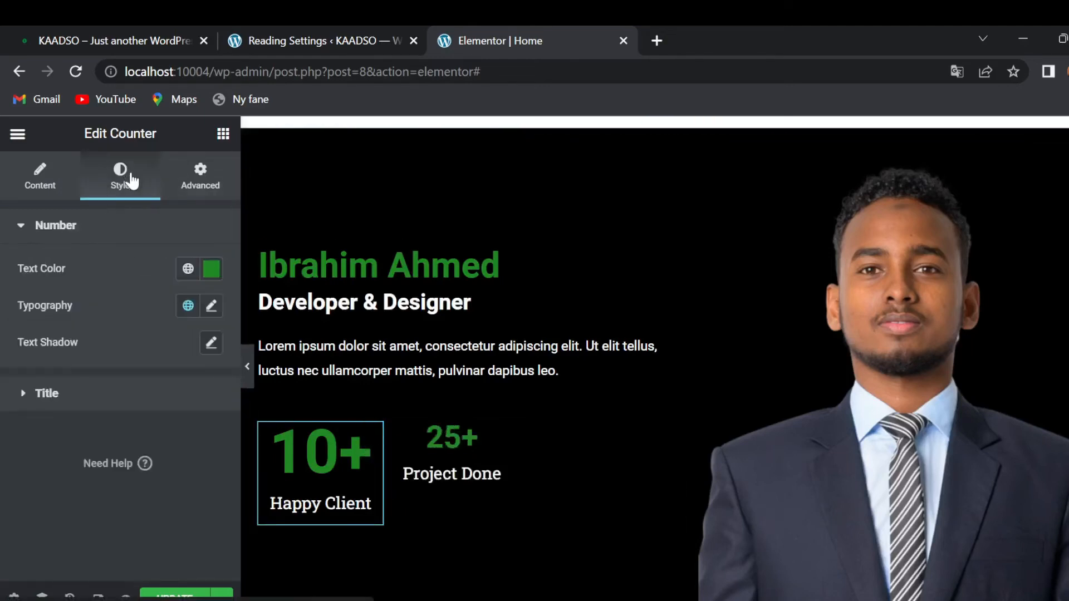
left_click(210, 308)
left_click(168, 439)
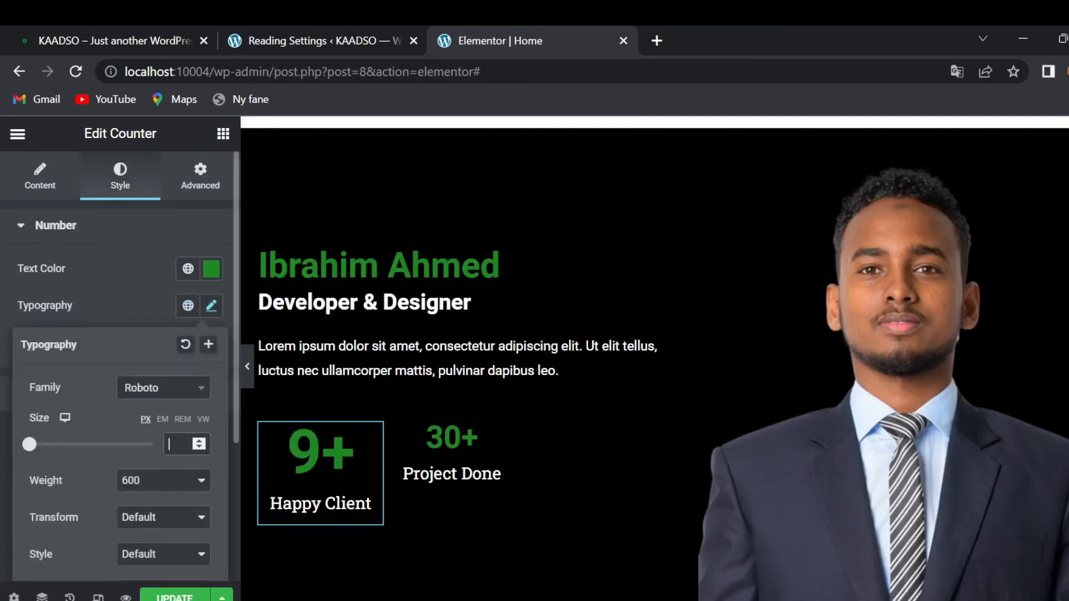
type("35")
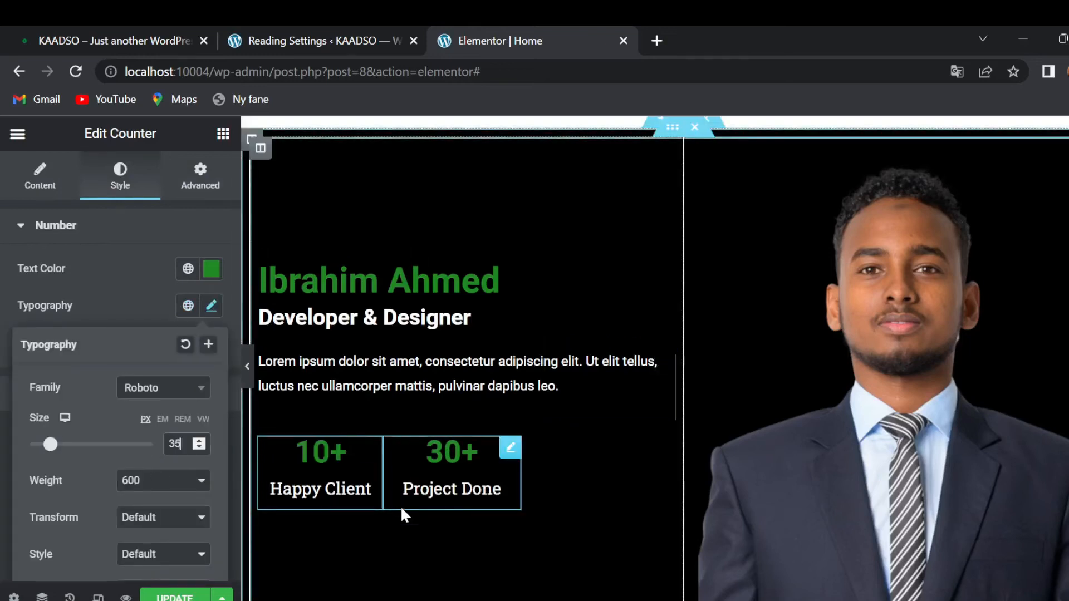
left_click(92, 28)
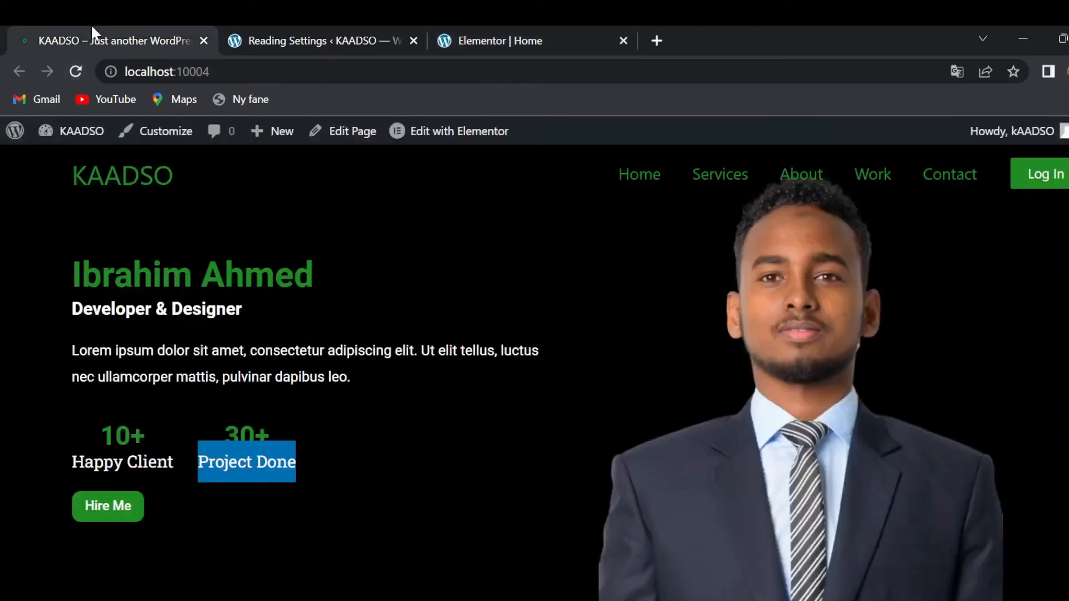
left_click(452, 207)
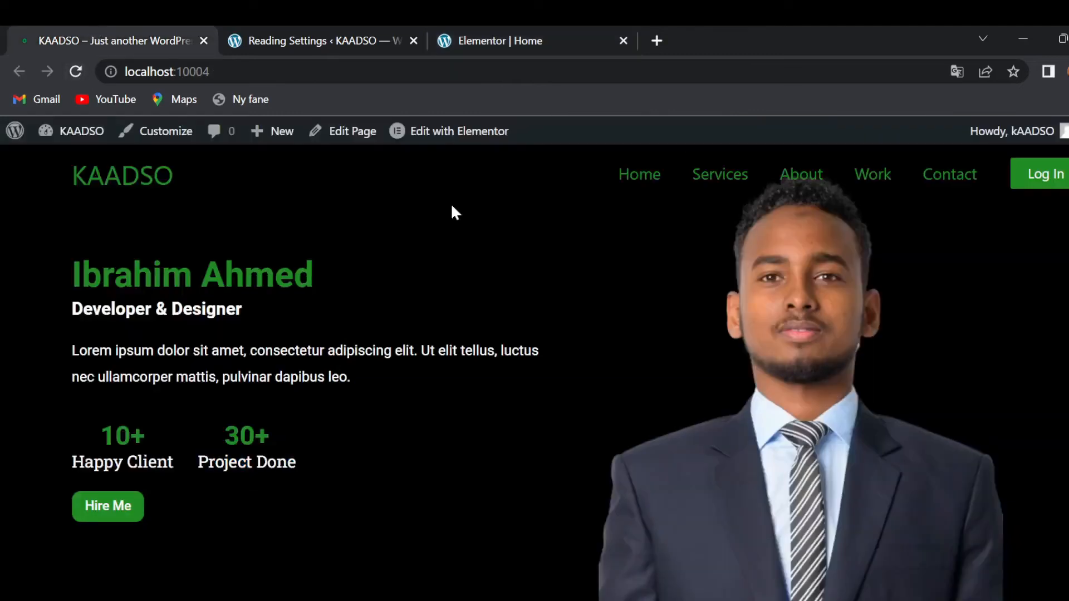
left_click(553, 32)
scroll(390, 490, "down", 3)
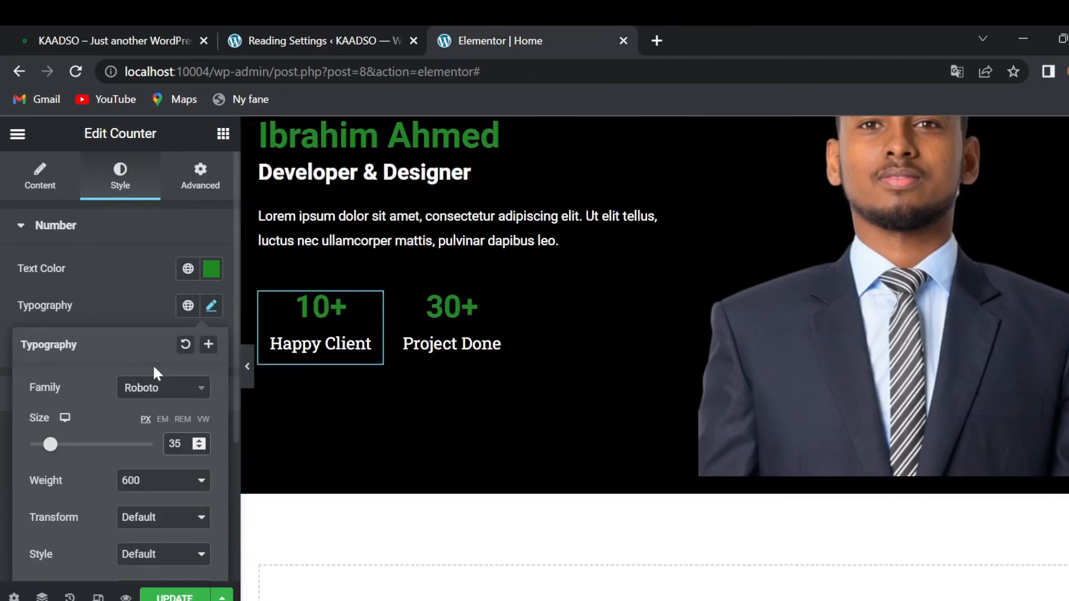
- Drag a Button widget below the Project Done counter and relabel it 'Hire Me'
left_click(225, 136)
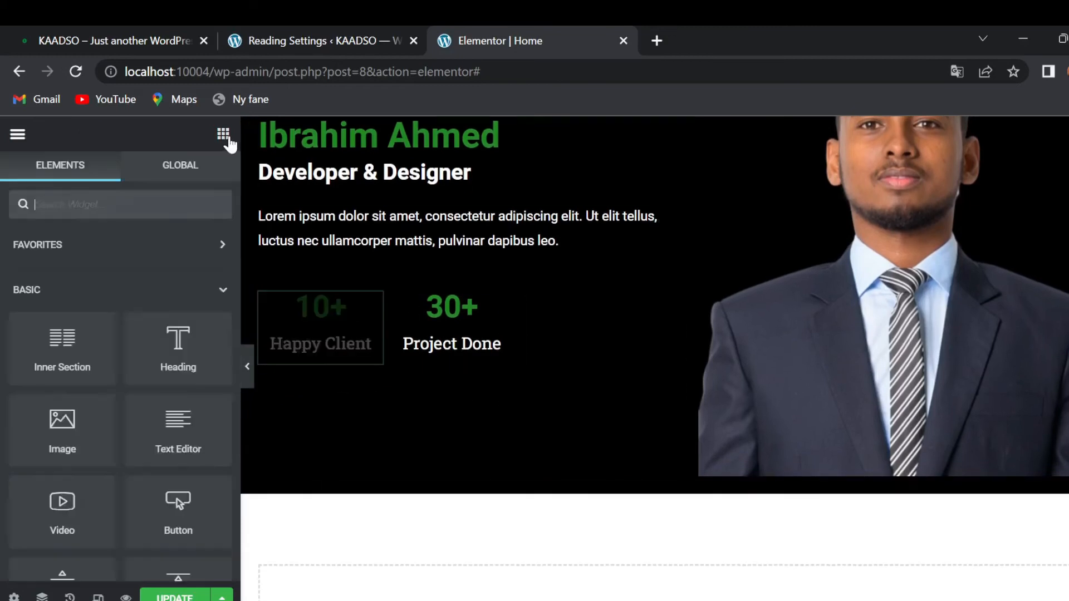
left_click_drag(167, 521, 483, 352)
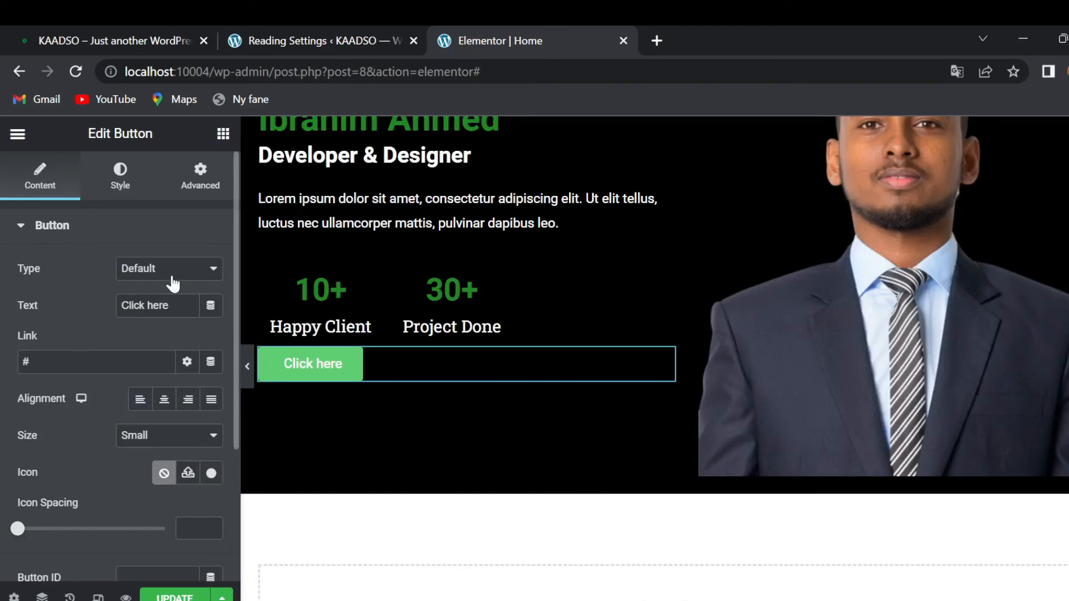
key("BackSpace")
key("BackSpace")
key("BackSpace")
key("BackSpace")
key("BackSpace")
key("BackSpace")
key("BackSpace")
key("BackSpace")
key("BackSpace")
key("BackSpace")
type("Hire Me")
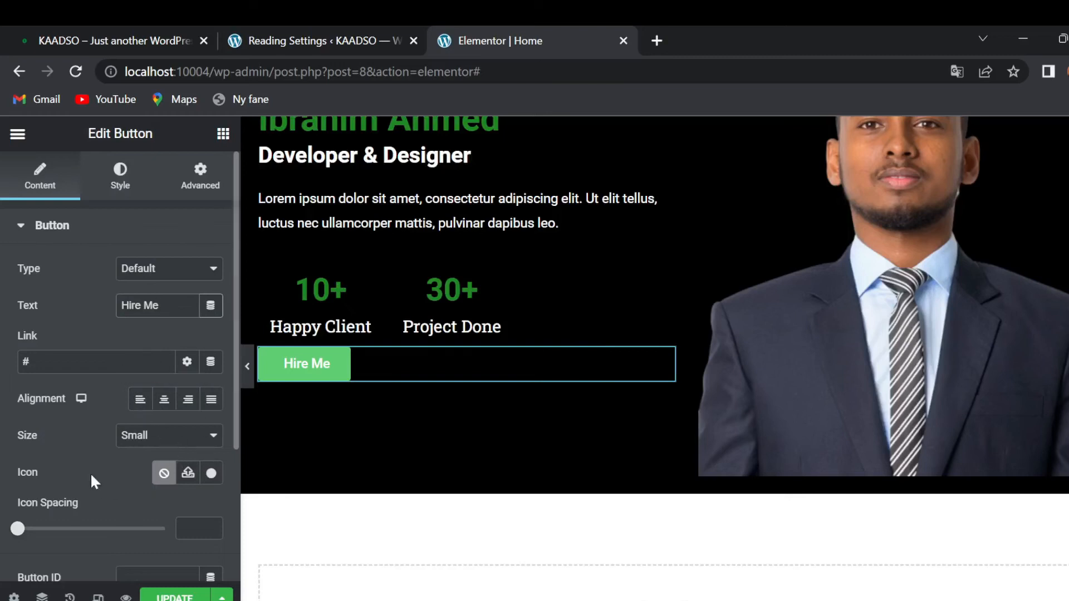
- Set the Hire Me button background to #228822 and check it on the live site
left_click(123, 189)
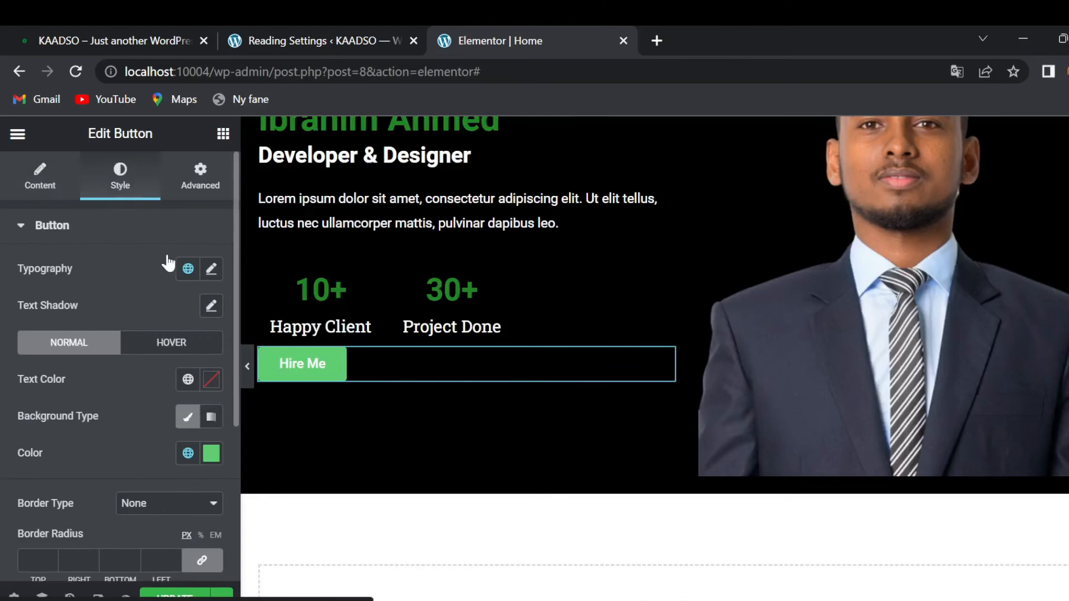
left_click(211, 455)
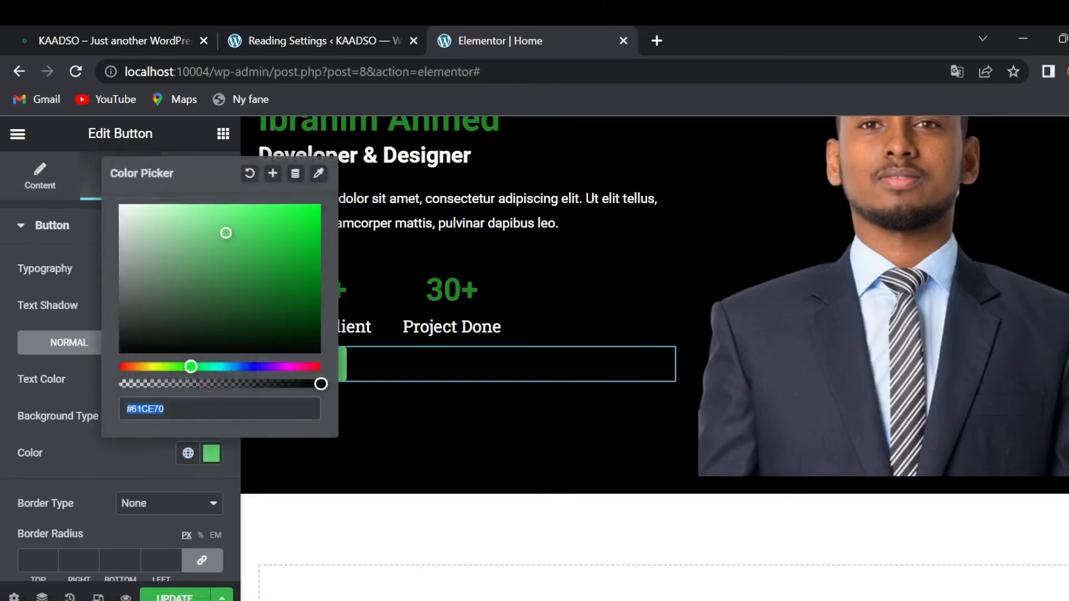
type("#228822")
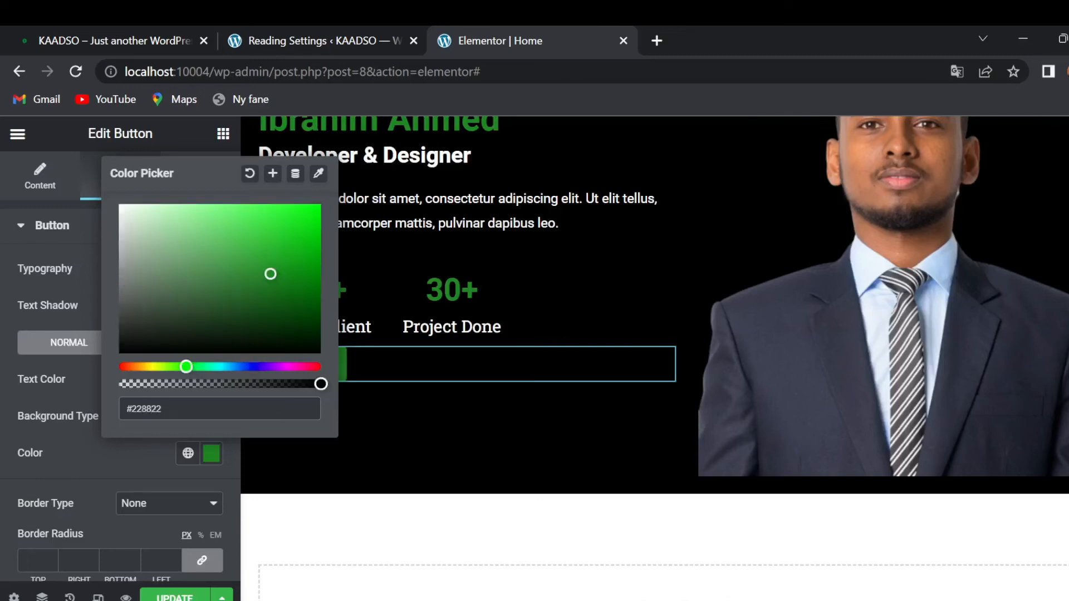
left_click(3, 397)
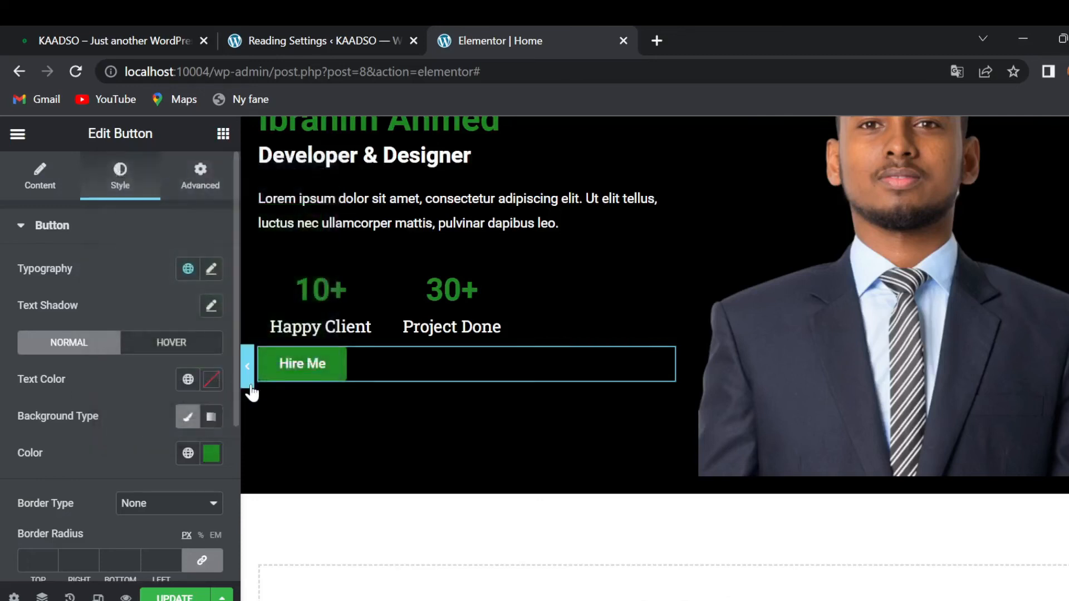
left_click(202, 376)
left_click(5, 435)
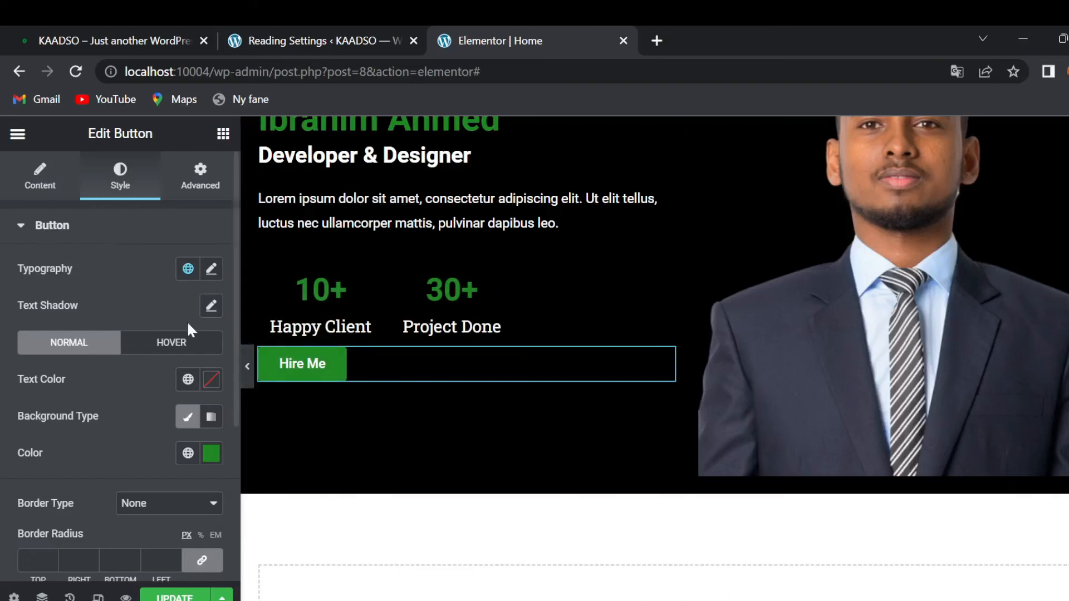
left_click(119, 28)
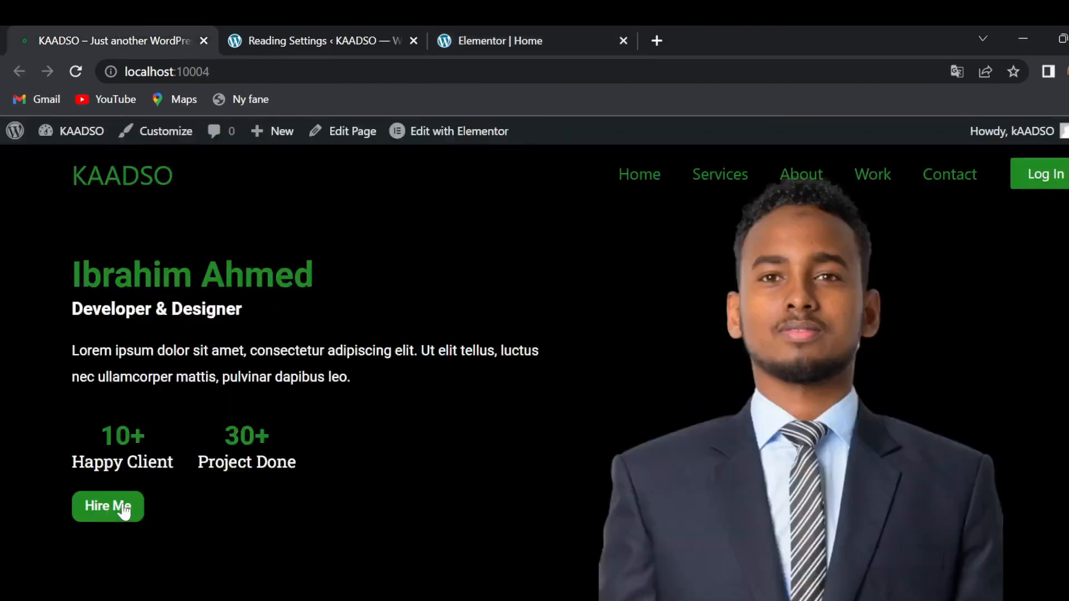
- Give the Hire Me button a 5 px border radius
left_click(532, 28)
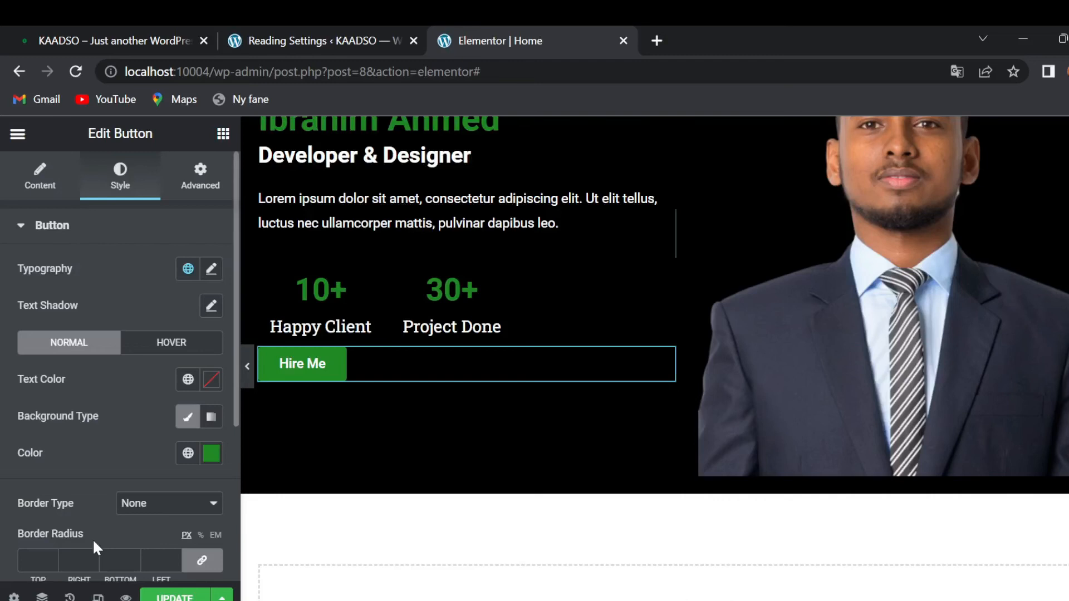
scroll(91, 490, "down", 1)
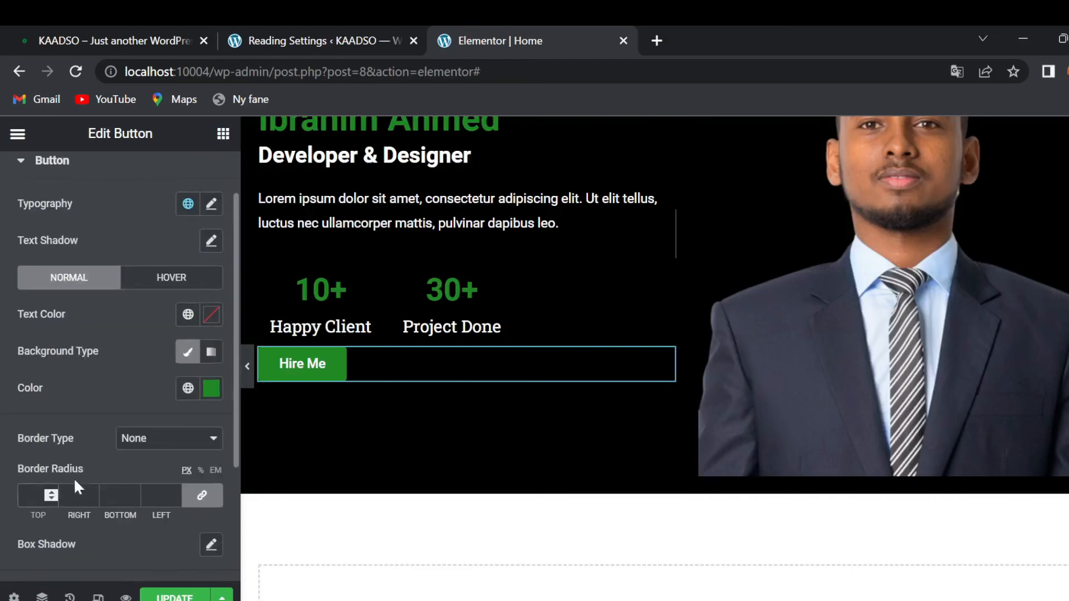
type("5")
- Unlink the button padding and set 10 top/bottom and 20 right/left
scroll(3, 490, "down", 3)
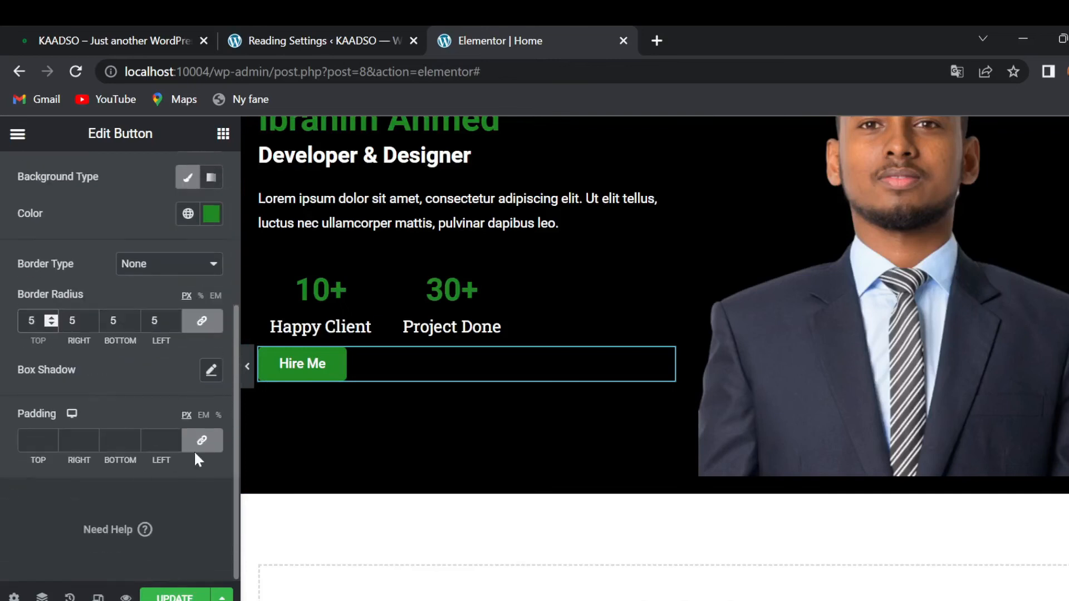
left_click(202, 441)
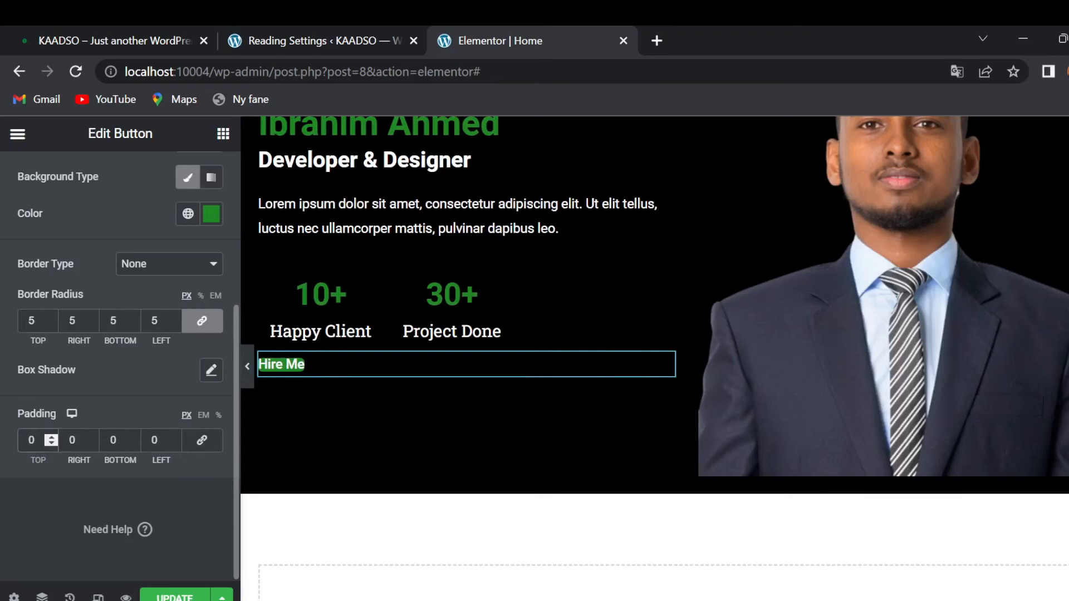
type("1")
left_click(110, 441)
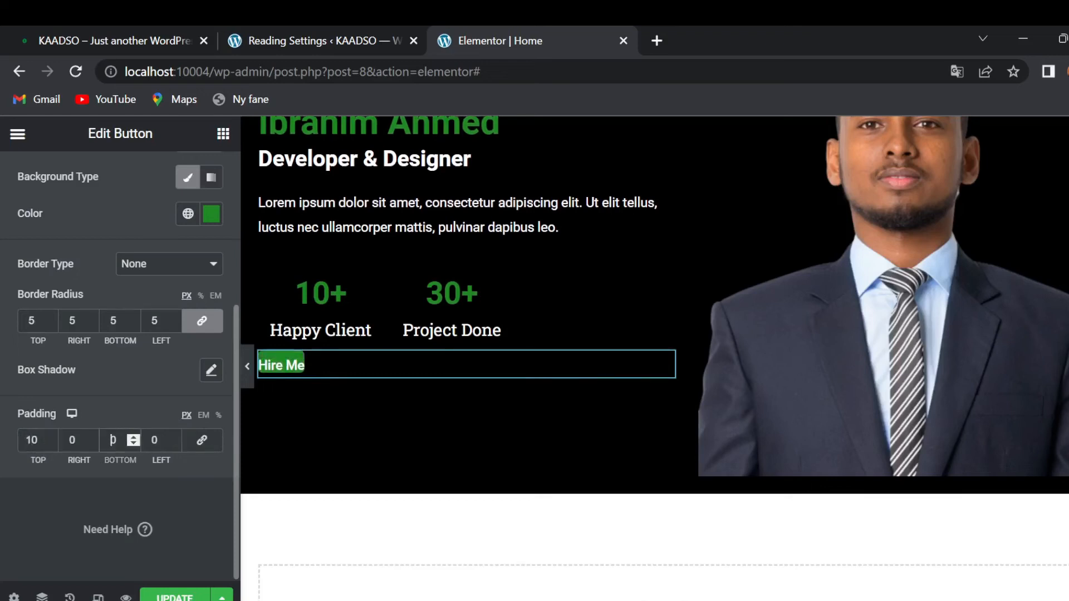
type("1")
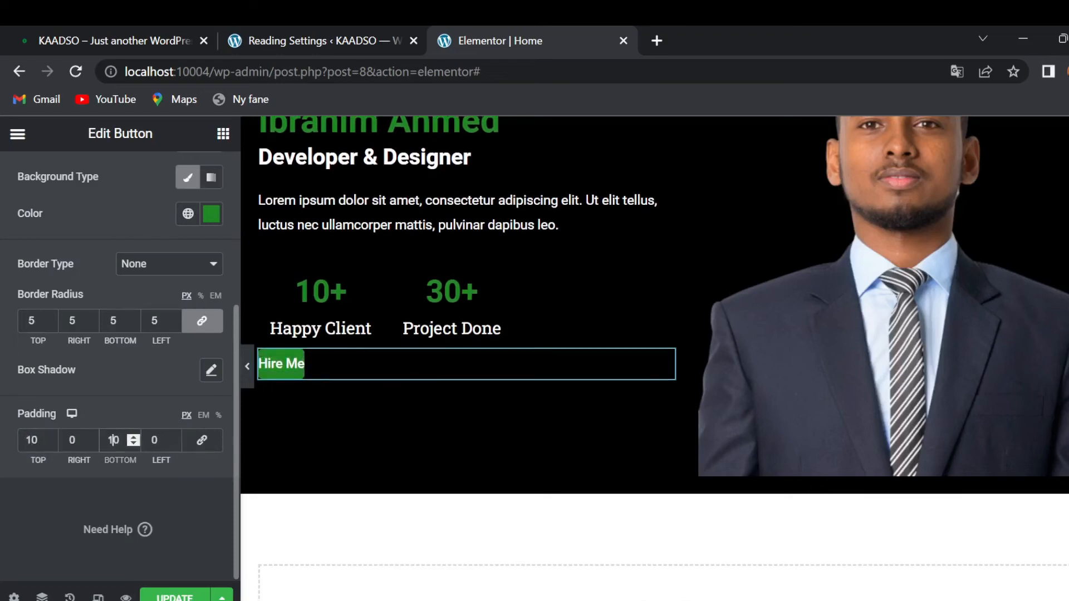
left_click(72, 440)
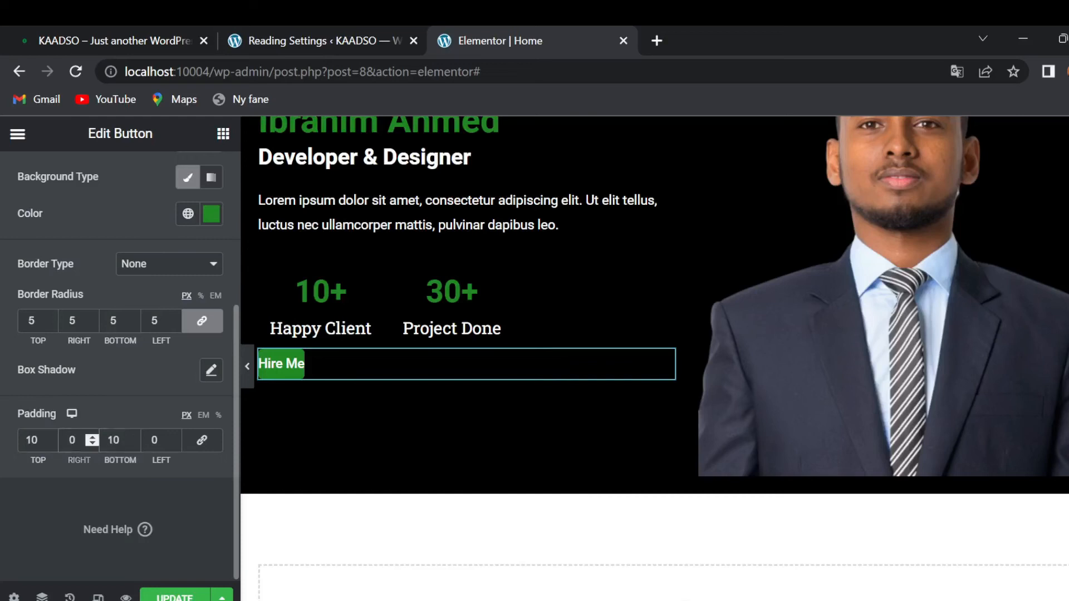
type("20")
left_click(155, 441)
type("20")
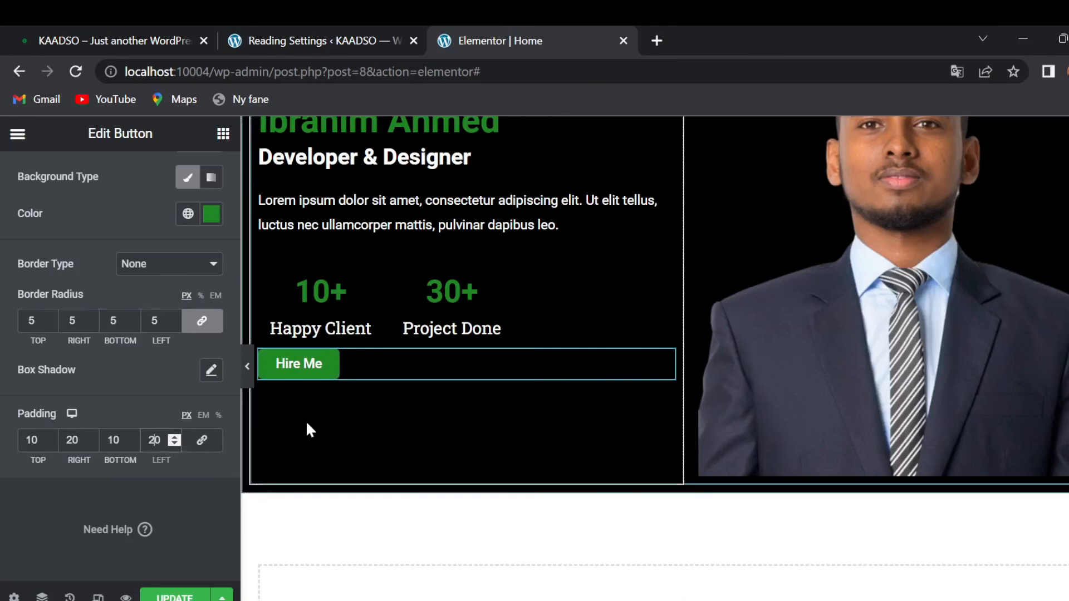
- After previewing against the live site, reduce the right and left padding to 15
left_click(248, 368)
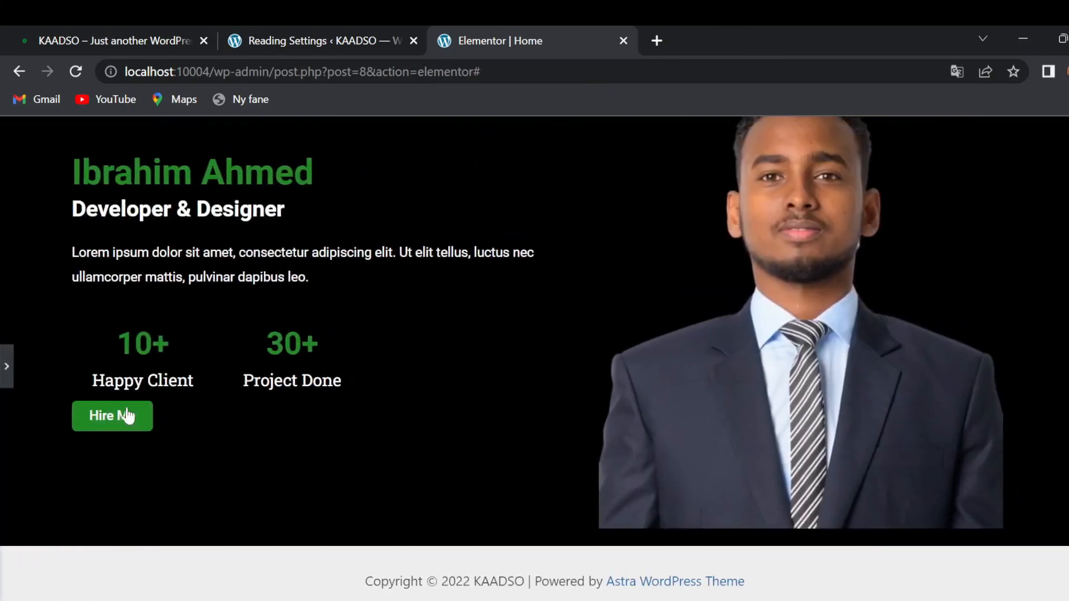
left_click(6, 366)
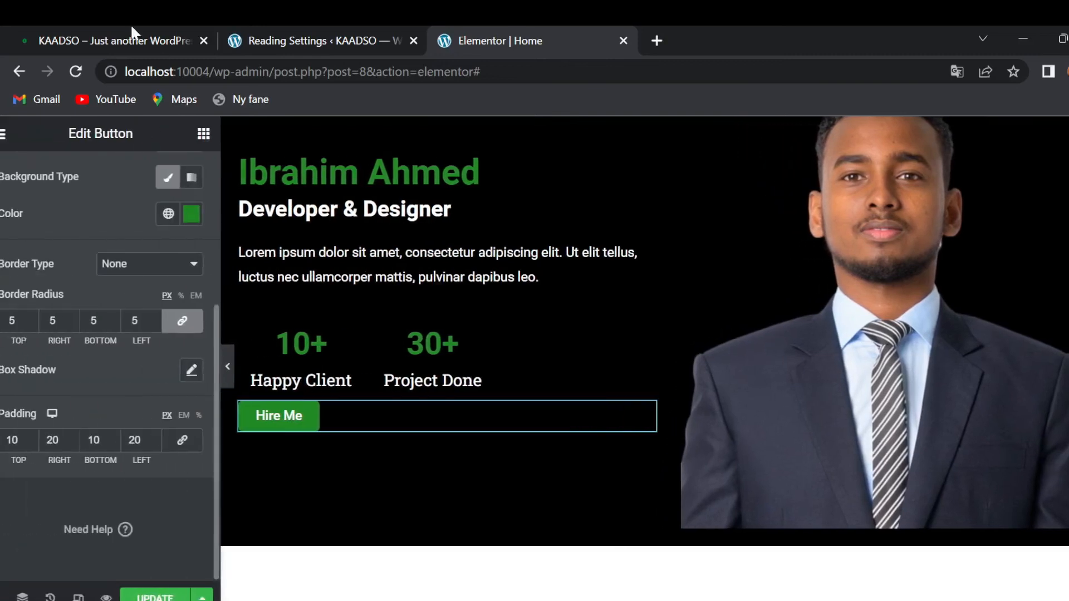
left_click(127, 36)
left_click(548, 34)
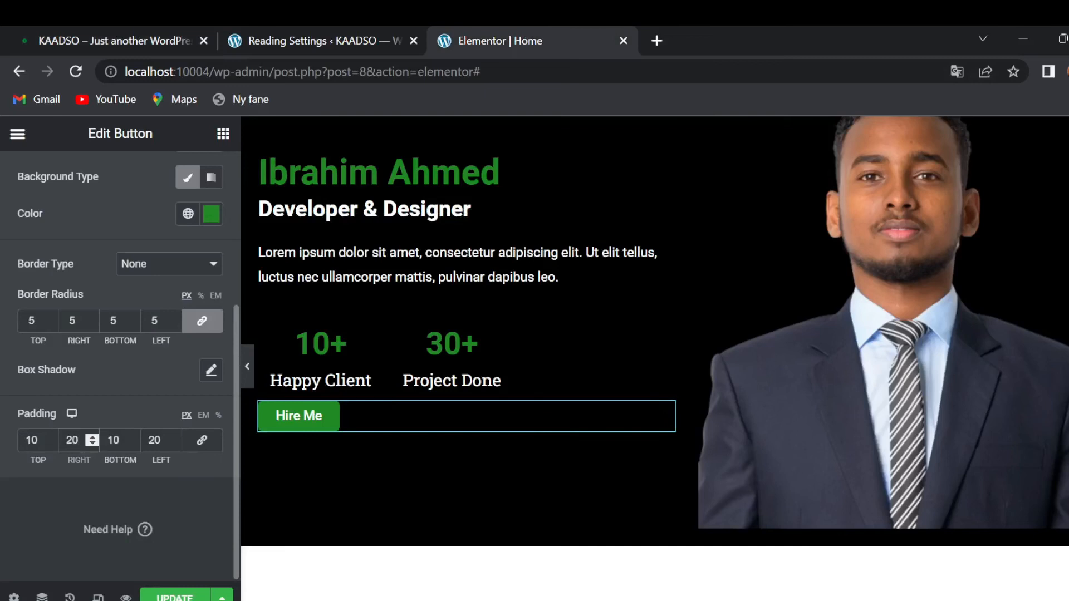
key("BackSpace")
key("BackSpace")
type("015")
left_click(161, 441)
key("BackSpace")
key("BackSpace")
type("1")
key("BackSpace")
type("5")
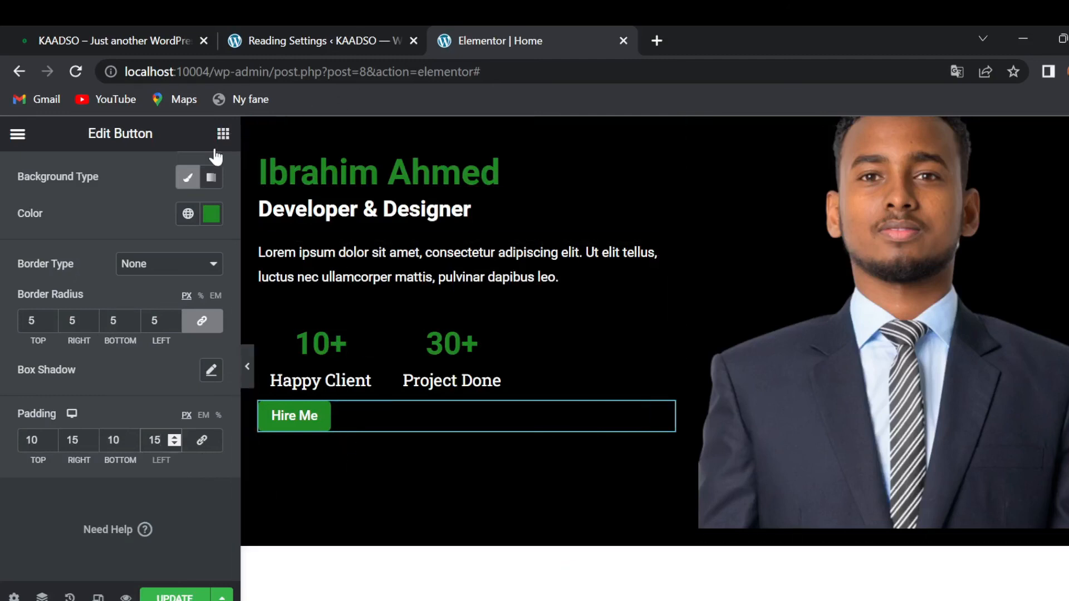
- Unlink the button's margin and set its top margin to 20 px
scroll(142, 235, "up", 3)
scroll(142, 235, "up", 2)
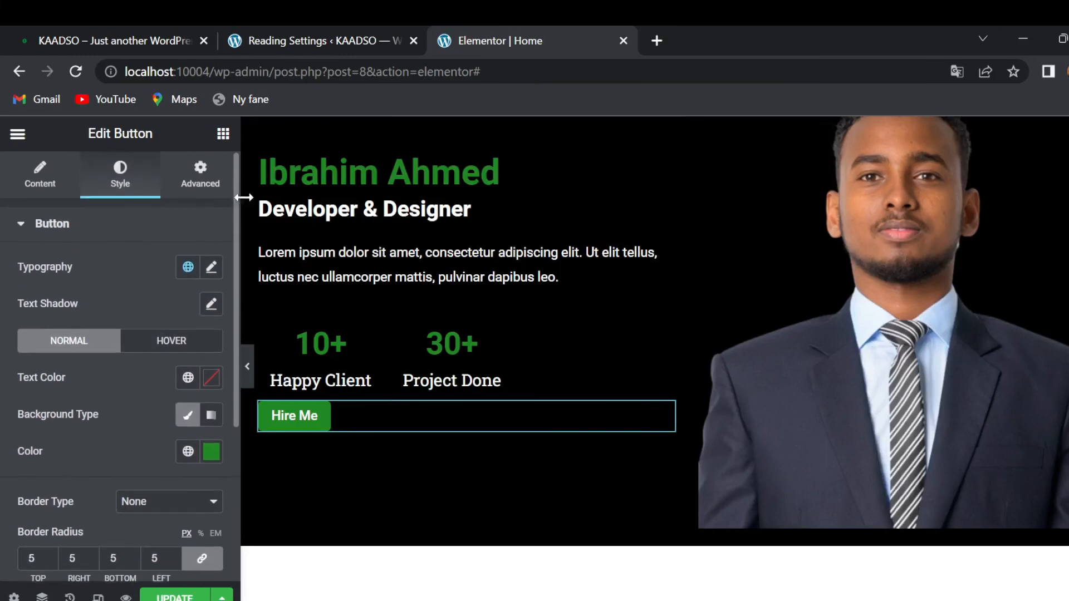
left_click(201, 176)
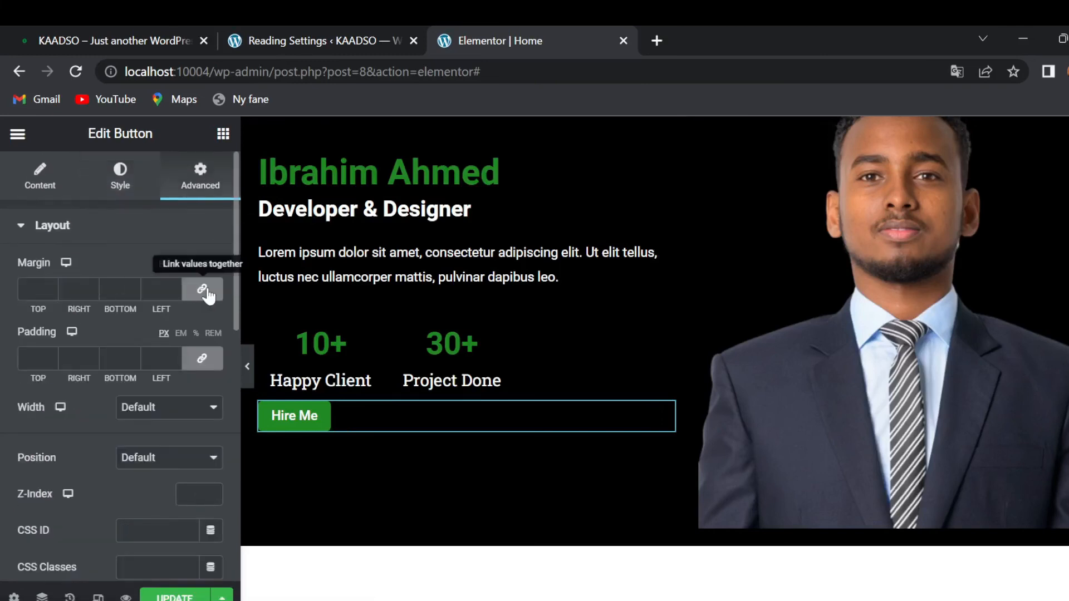
left_click(202, 289)
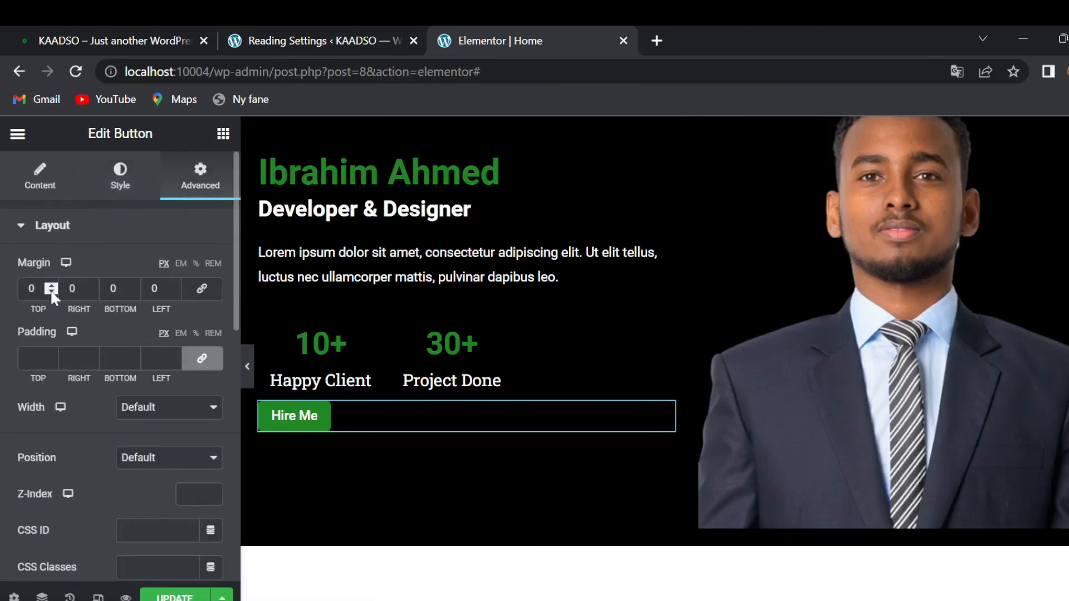
left_click(209, 295)
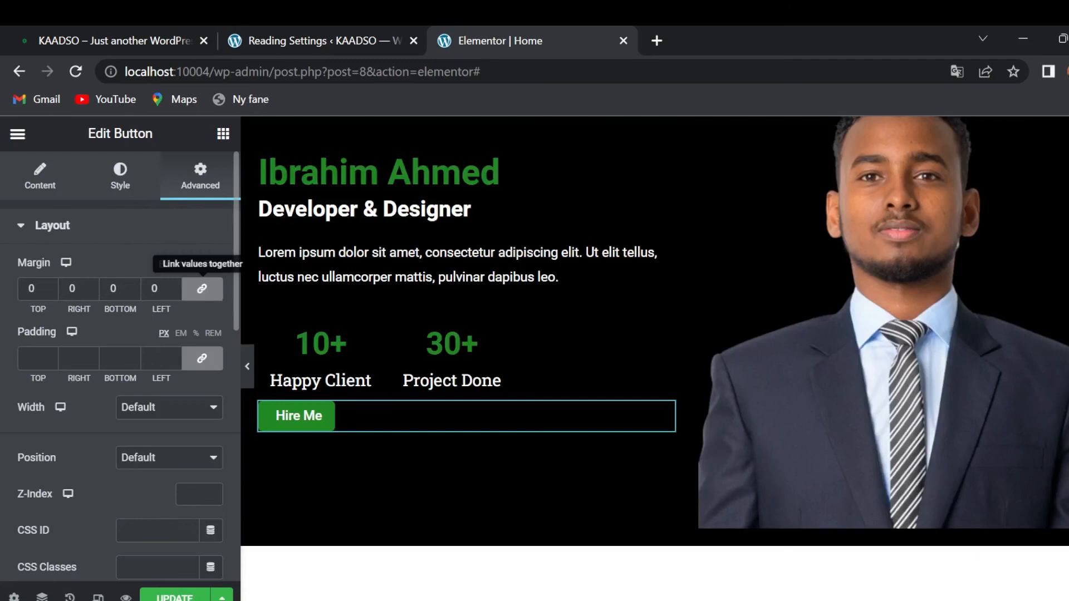
left_click(201, 289)
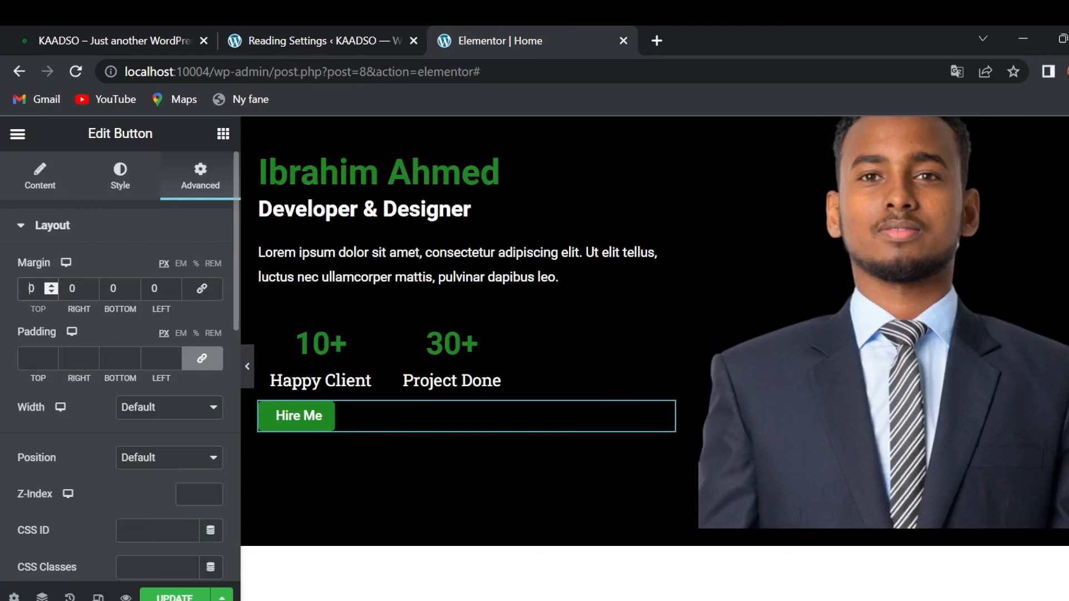
type("2")
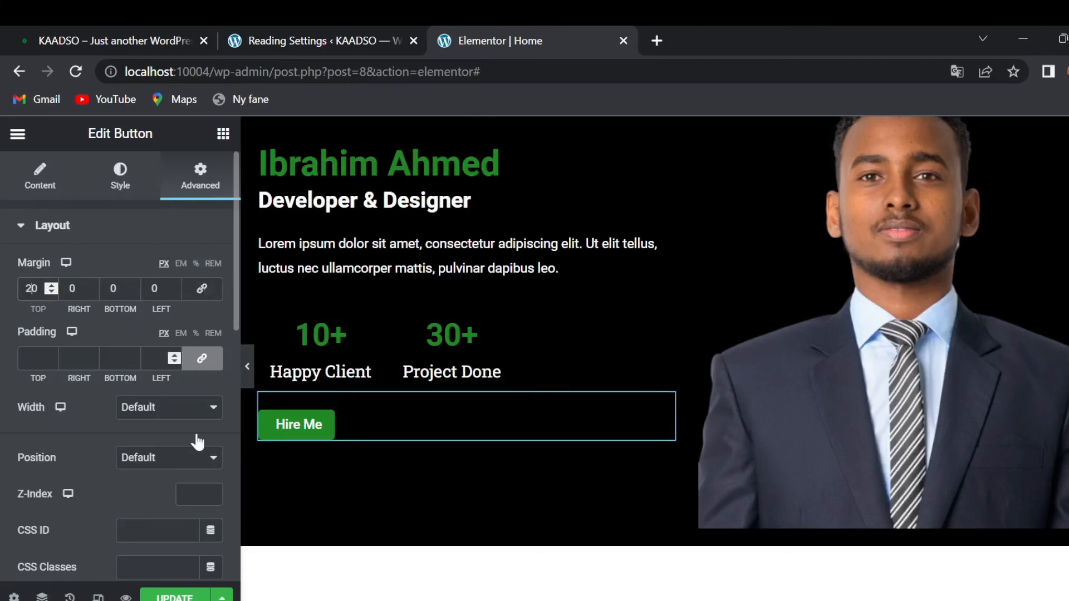
scroll(554, 479, "up", 2)
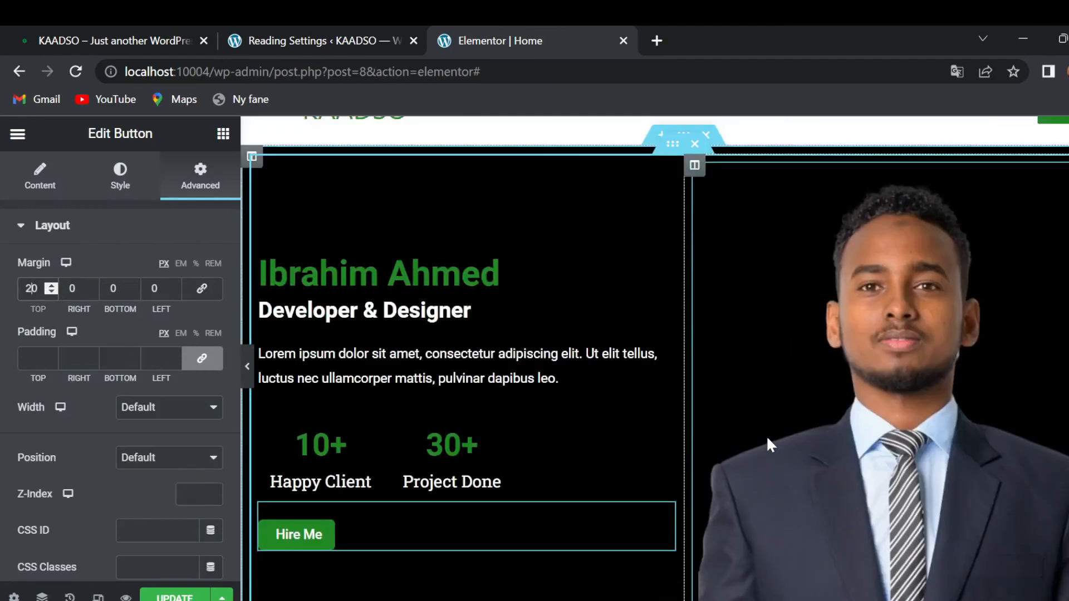
scroll(445, 351, "up", 1)
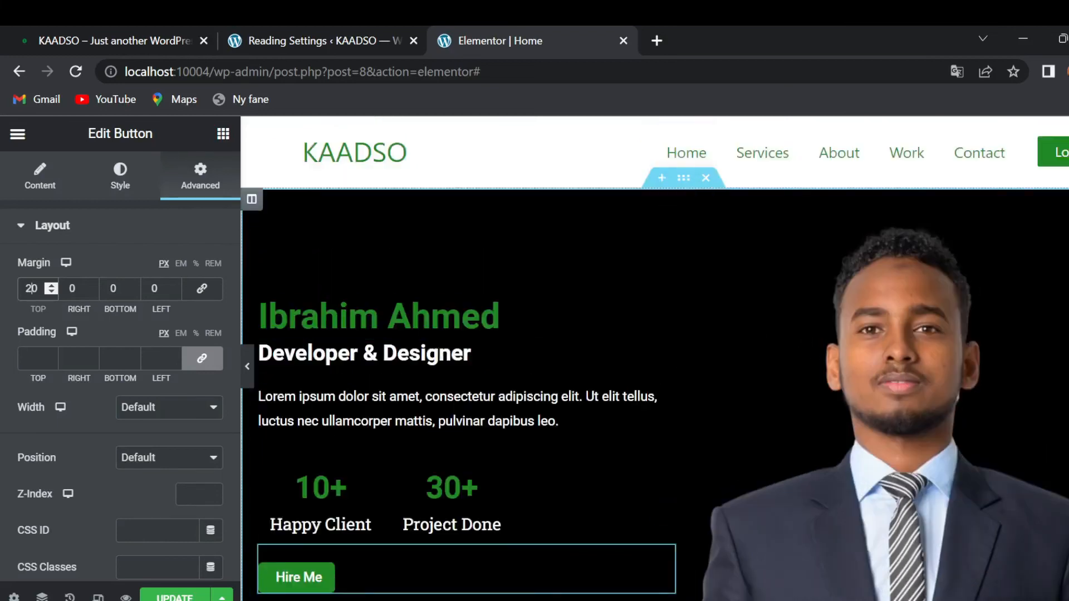
scroll(807, 334, "down", 2)
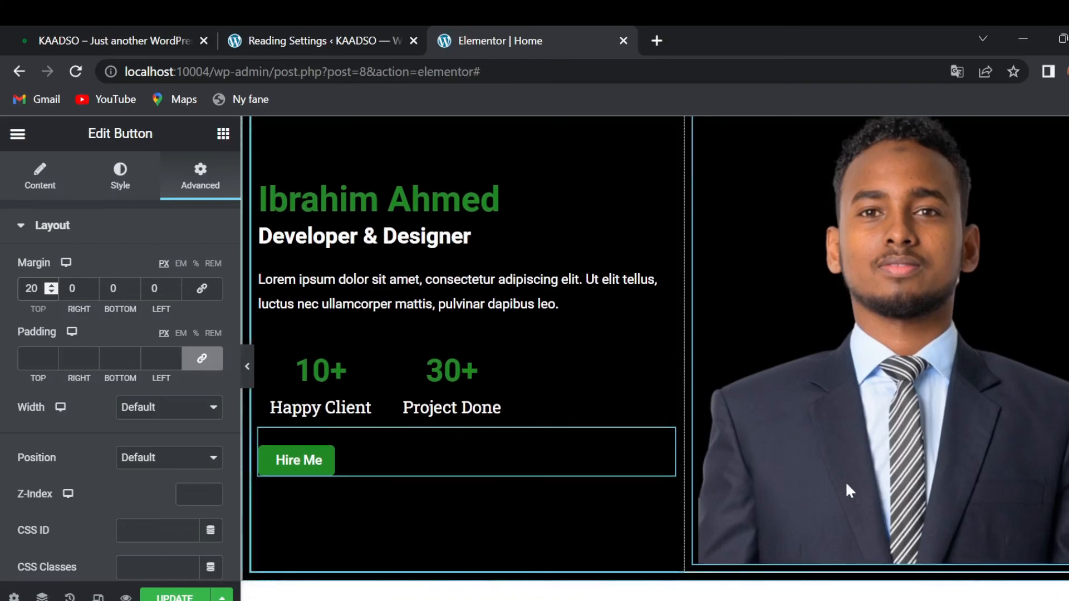
scroll(783, 412, "up", 2)
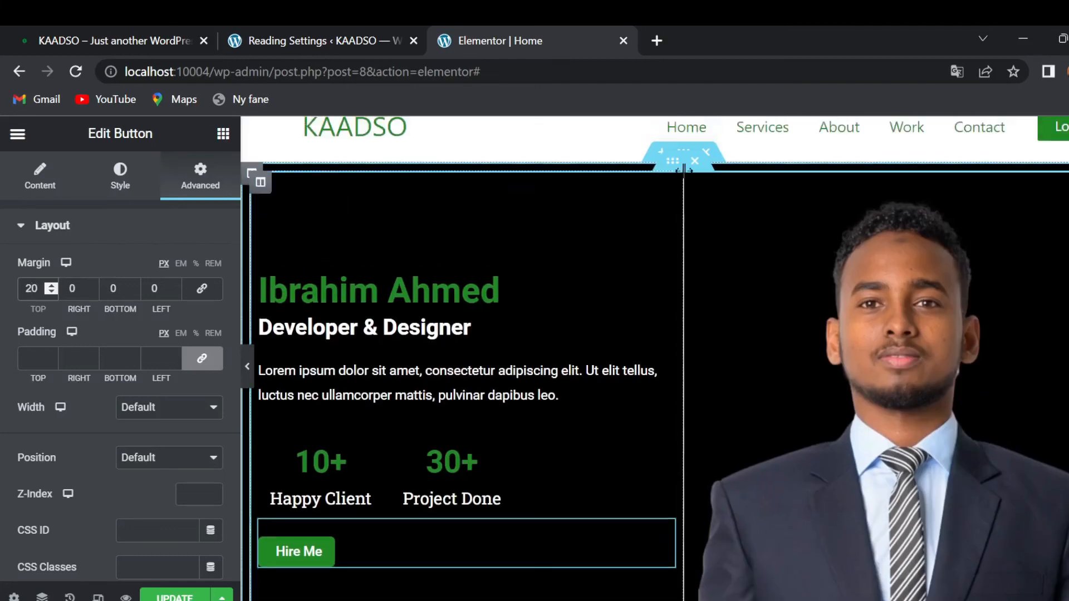
- Check the button spacing on the live site, then return to the editor
left_click(170, 38)
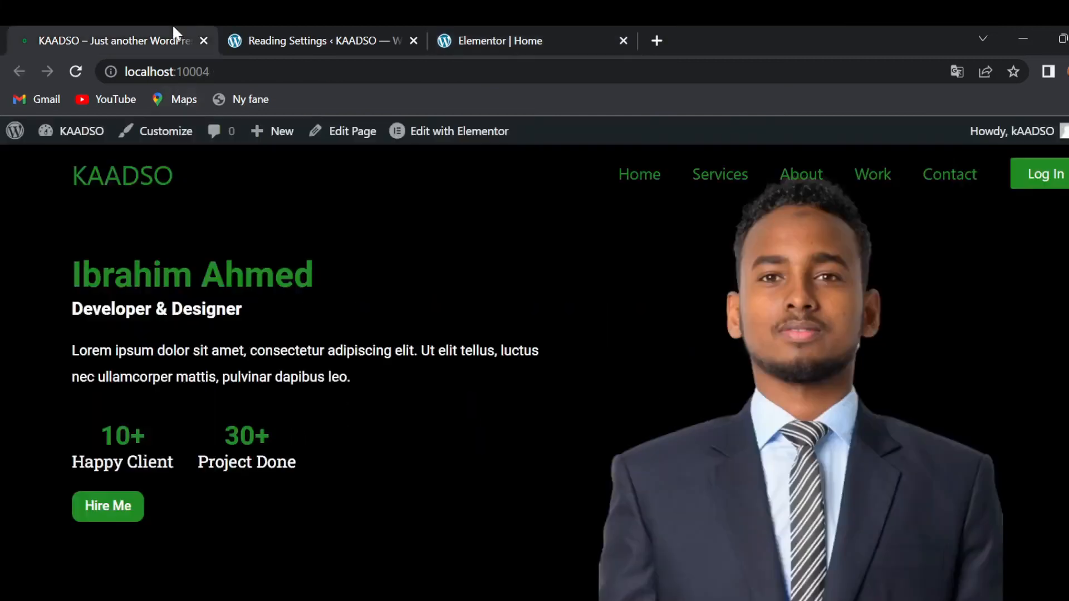
scroll(630, 452, "down", 2)
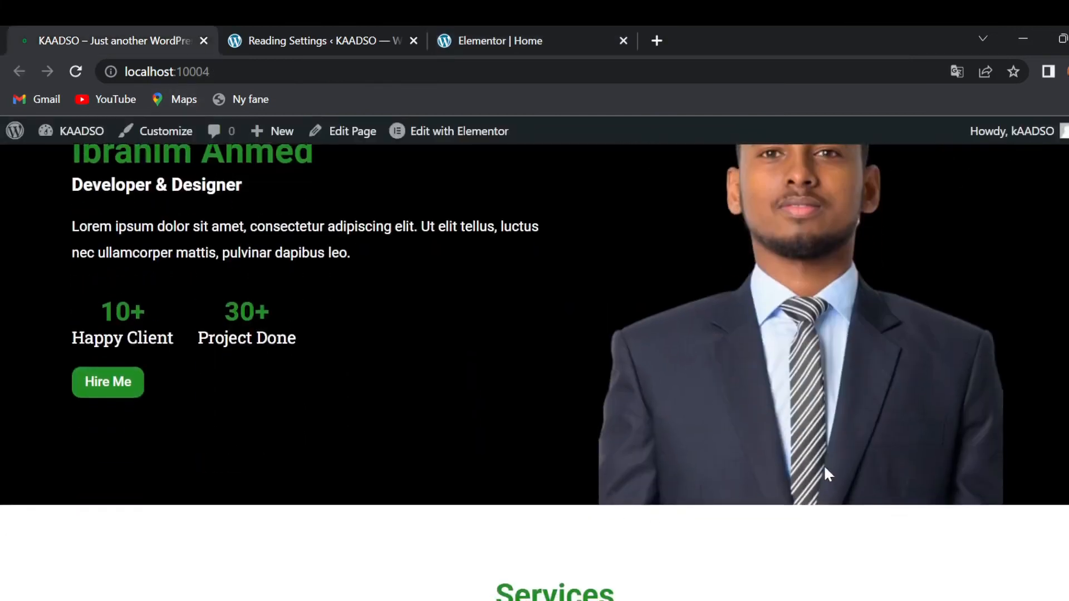
scroll(826, 471, "up", 1)
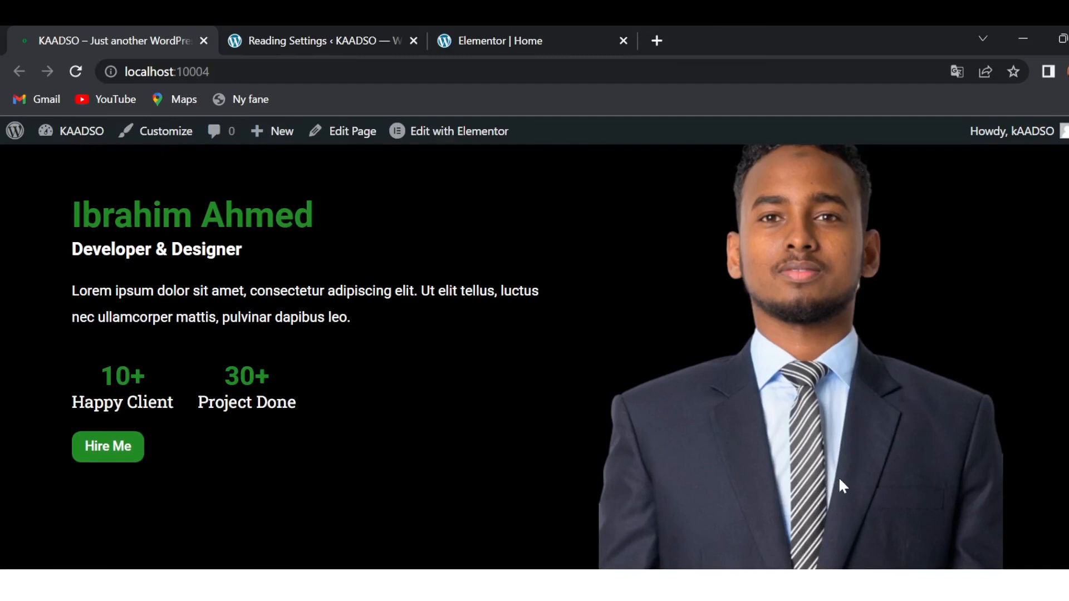
scroll(838, 479, "up", 1)
left_click(536, 34)
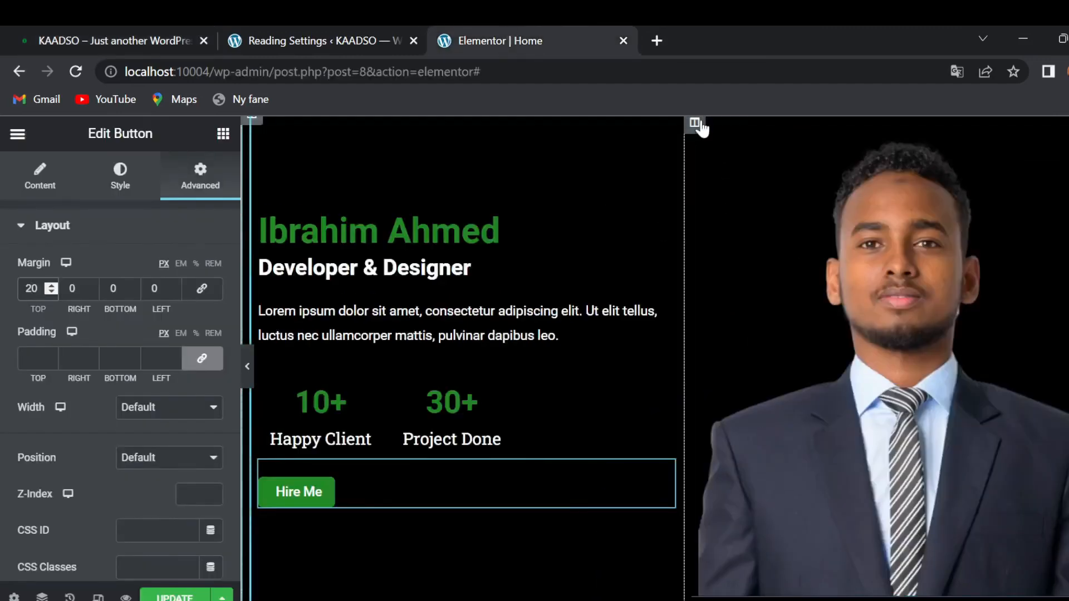
- Unlink the hero column's margin and set its bottom margin to -20
left_click(696, 124)
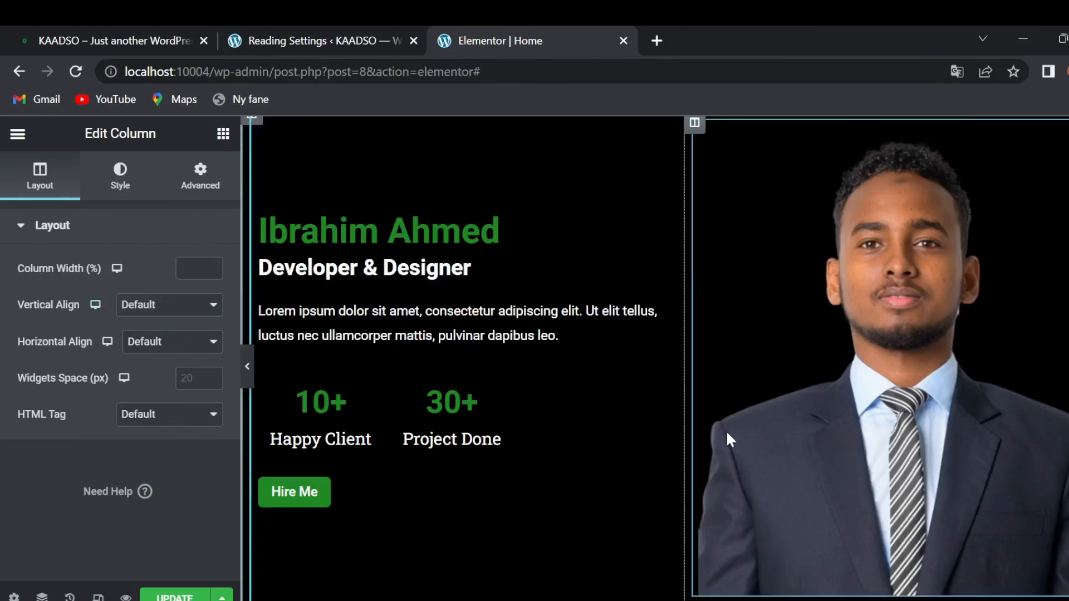
left_click(201, 188)
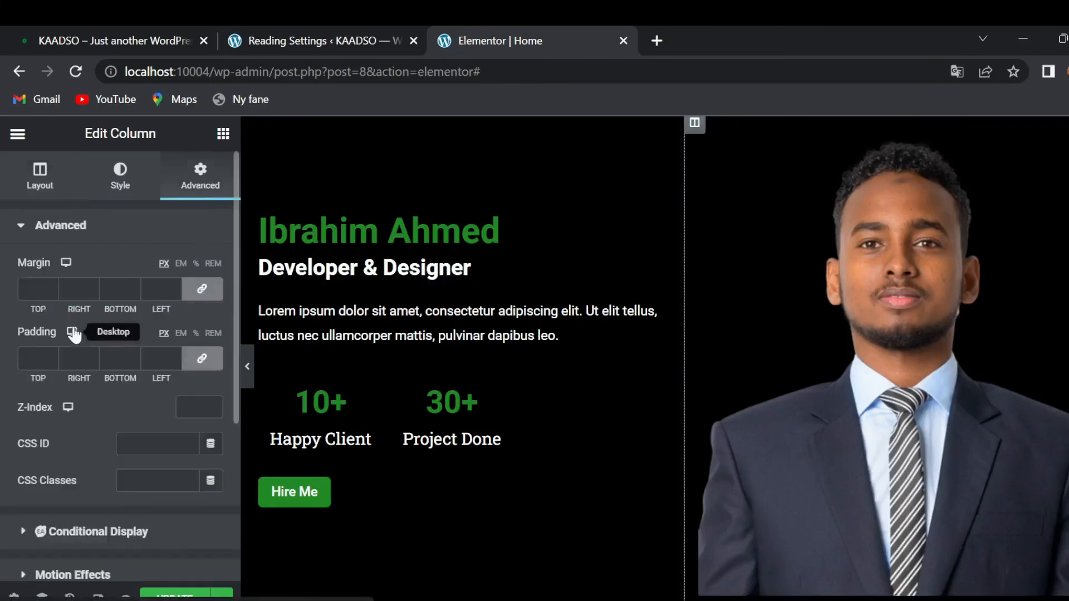
left_click(211, 297)
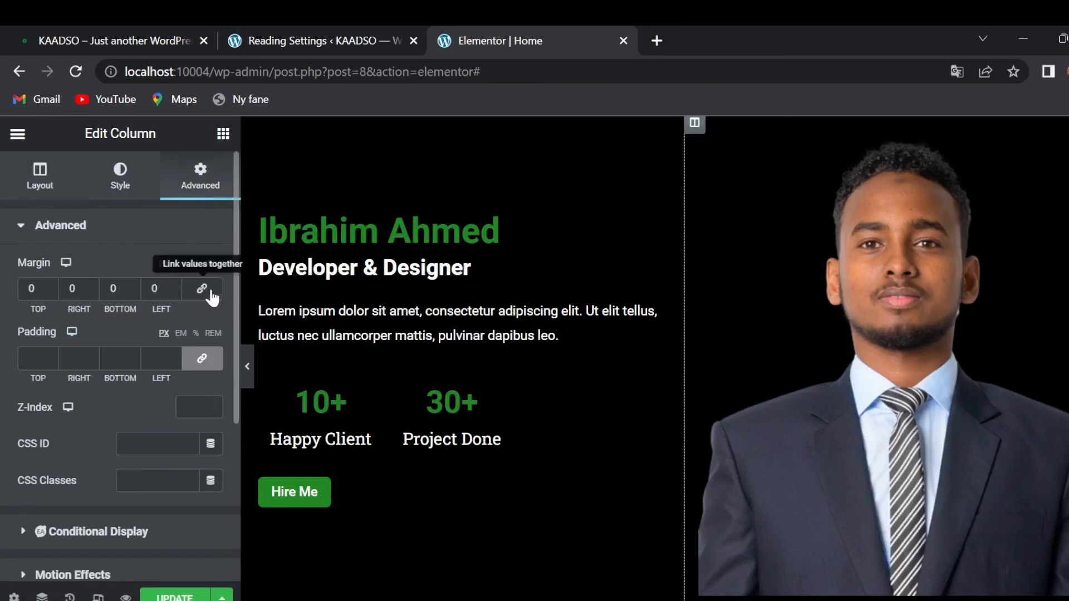
left_click(113, 288)
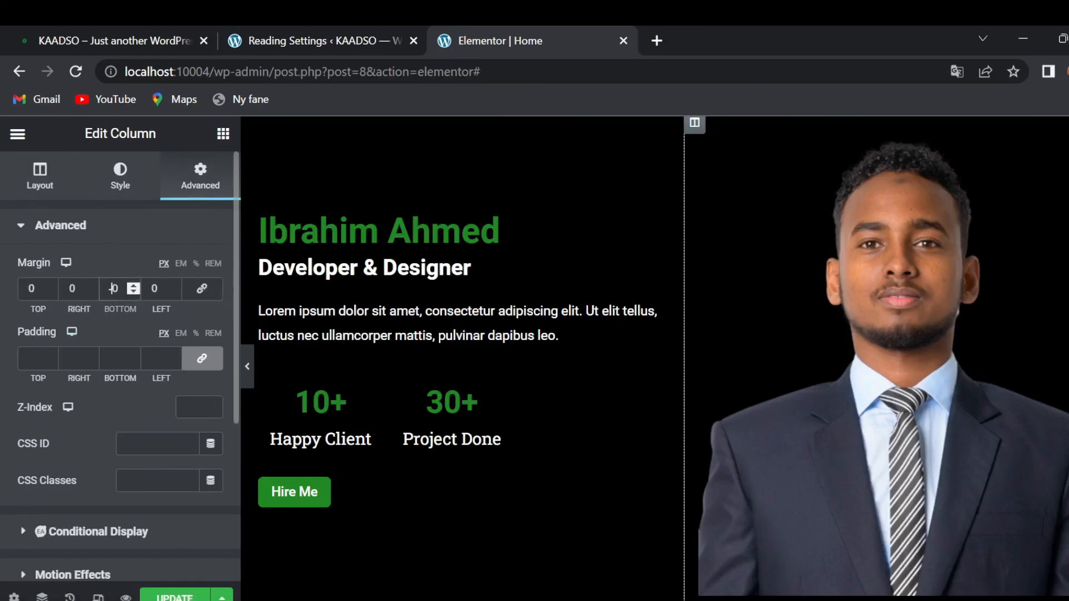
type("-1")
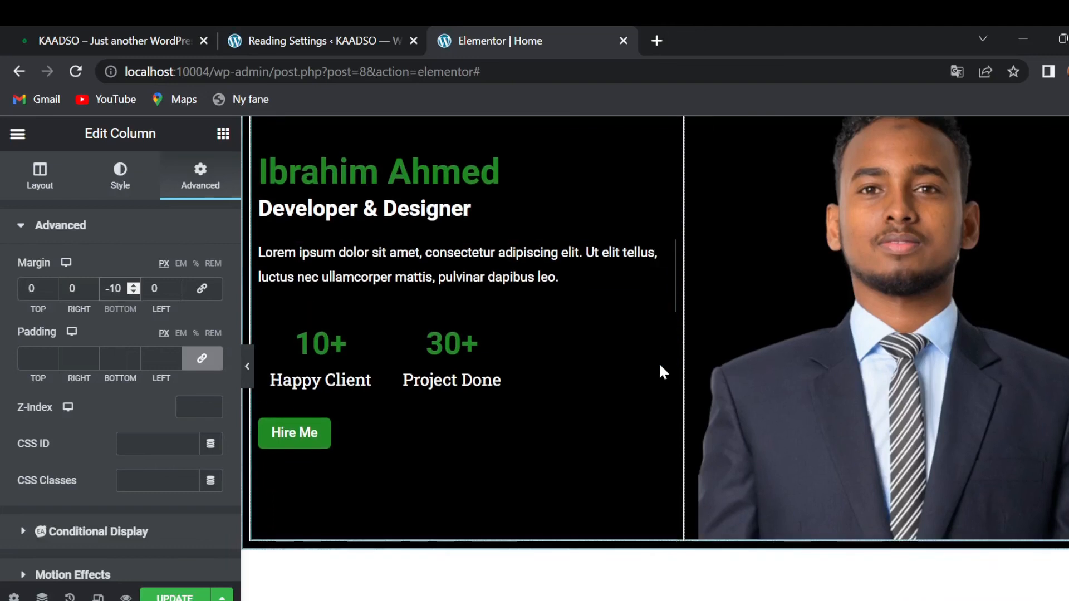
key("BackSpace")
type("2")
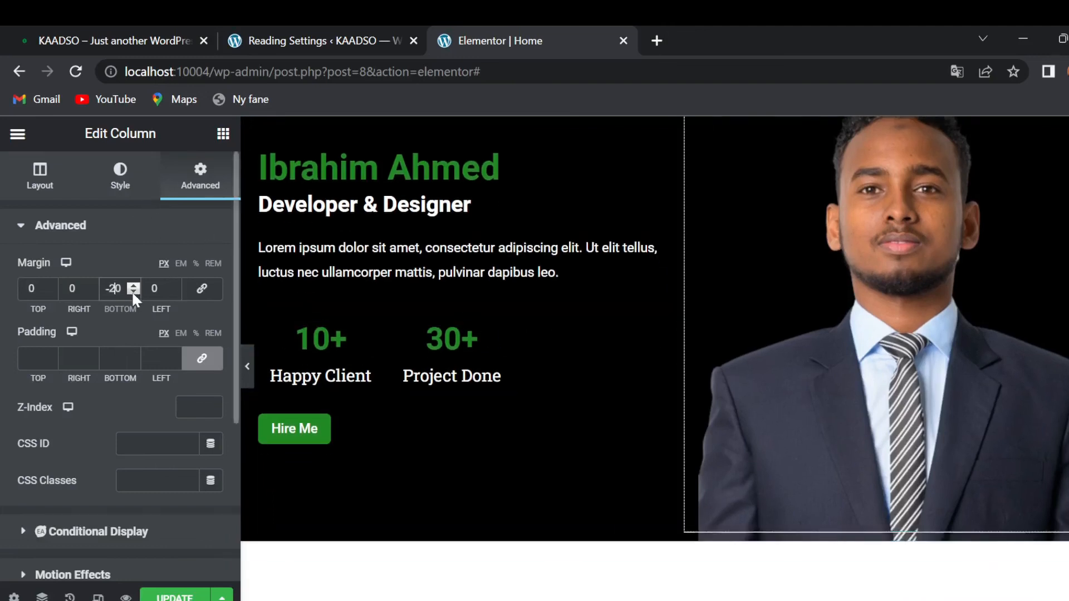
- Save the page with Update
scroll(329, 313, "up", 1)
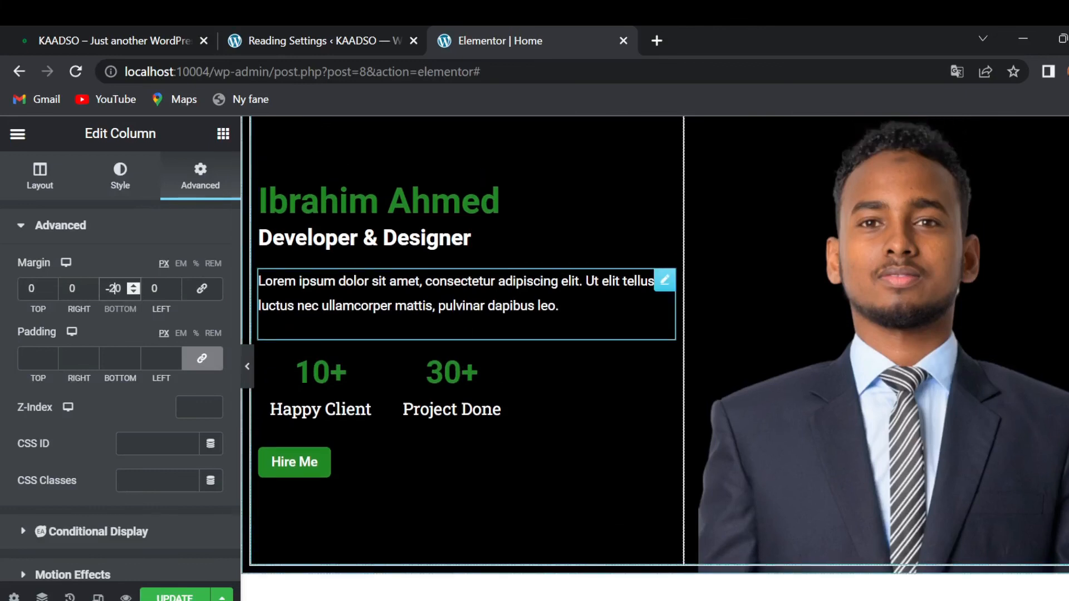
scroll(329, 313, "up", 2)
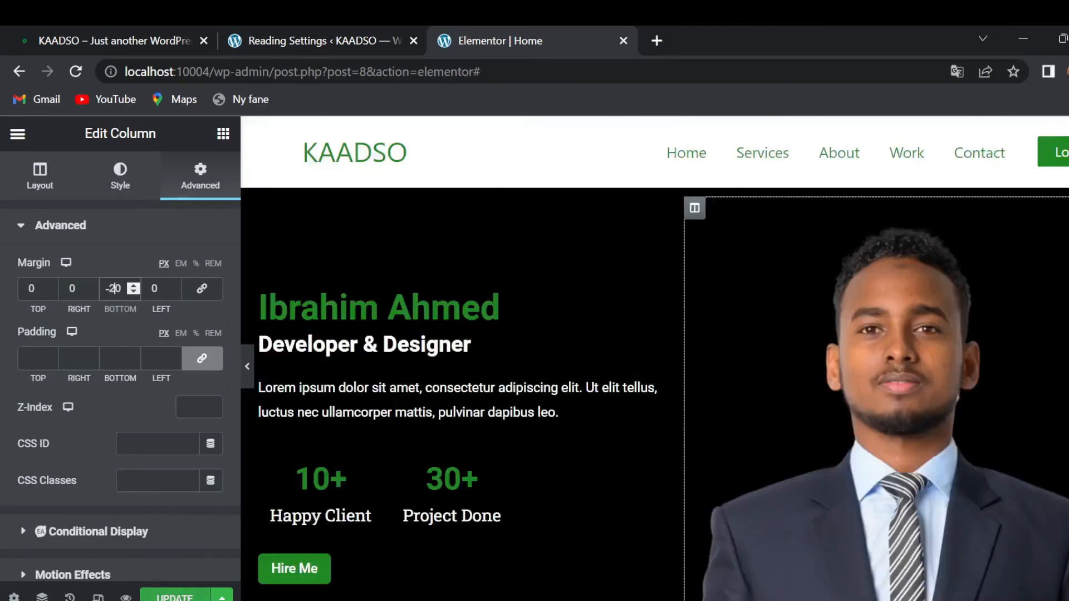
left_click(177, 597)
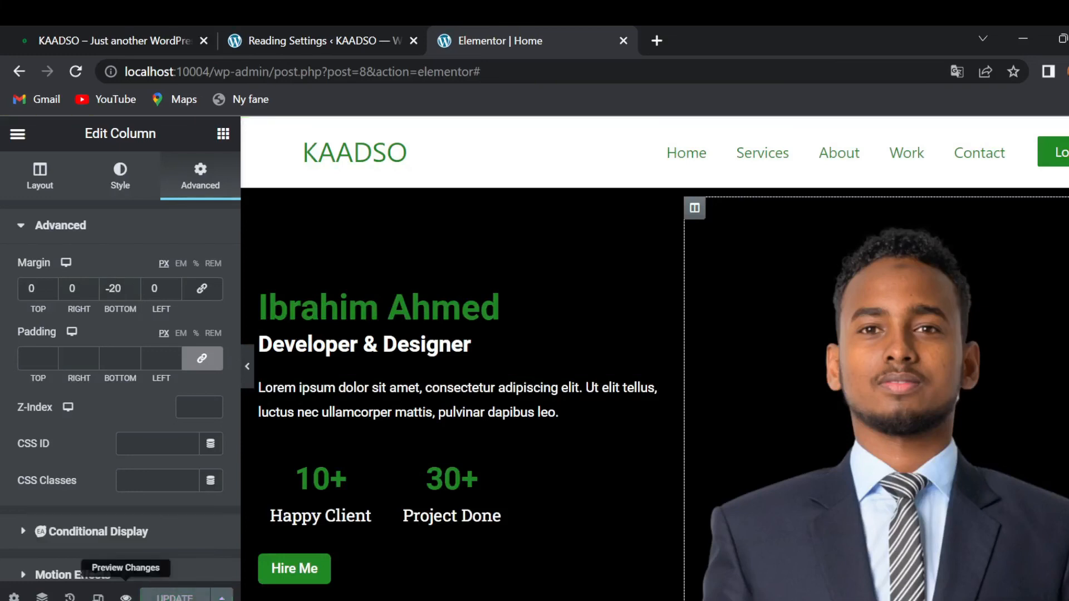
- Preview the saved page in a new tab and compare its hero with the live site
left_click(126, 597)
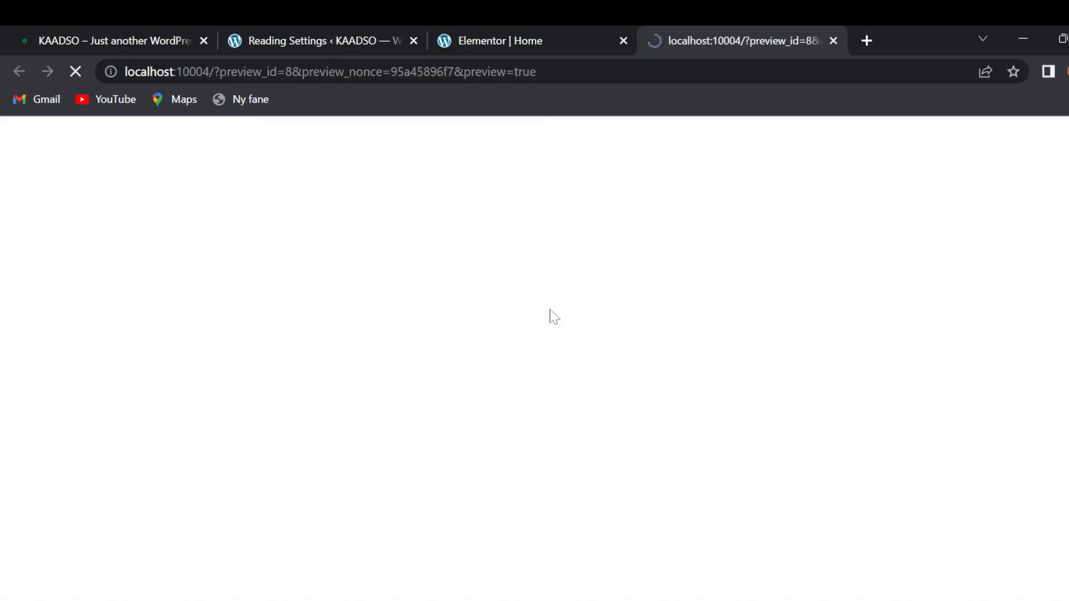
scroll(451, 261, "down", 3)
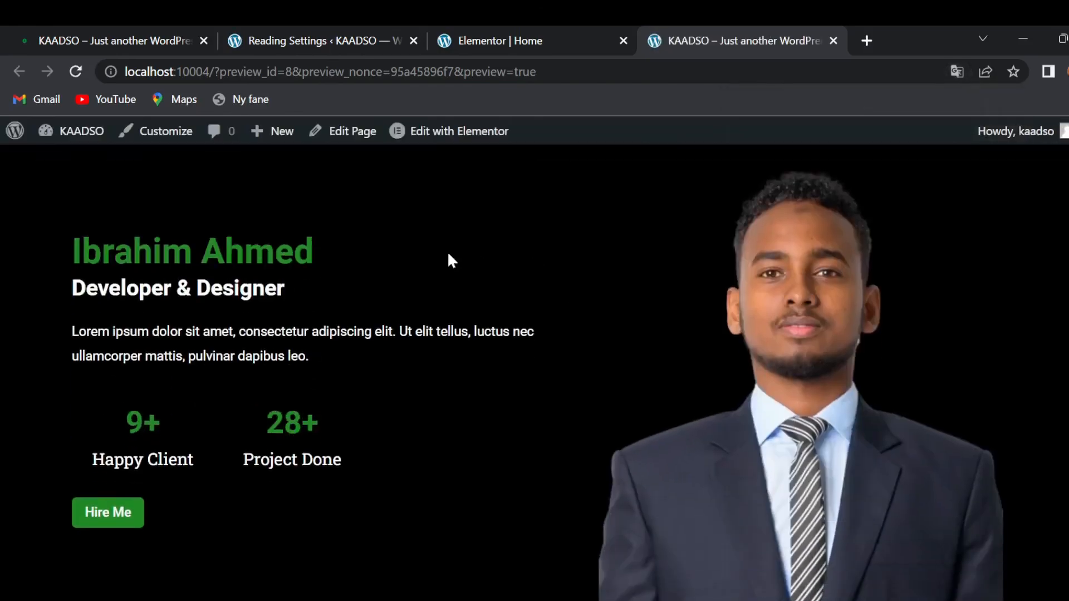
scroll(451, 261, "up", 3)
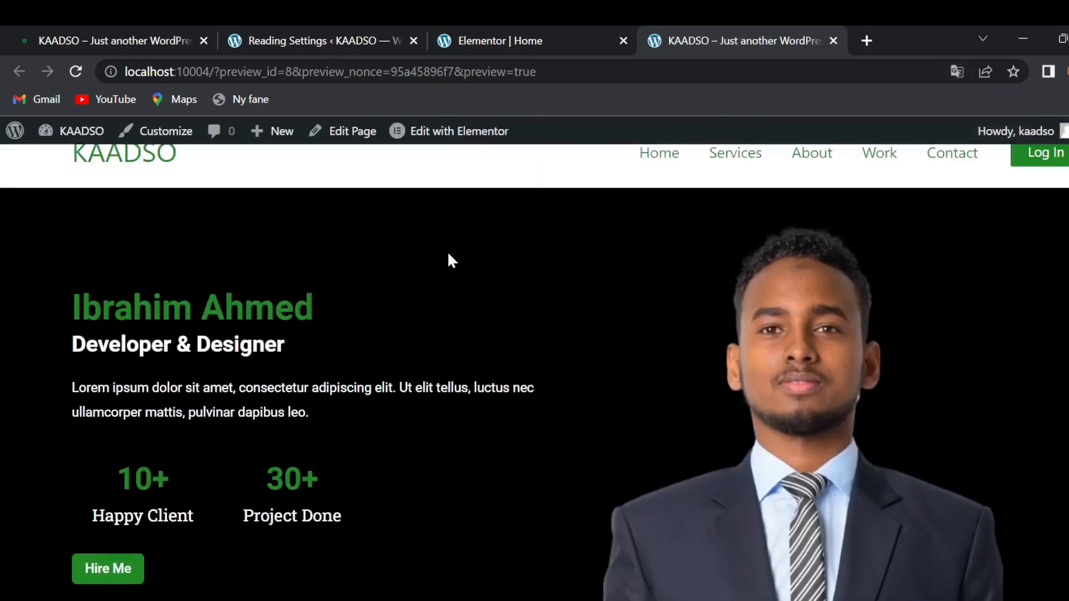
left_click_drag(126, 334, 380, 543)
left_click(394, 529)
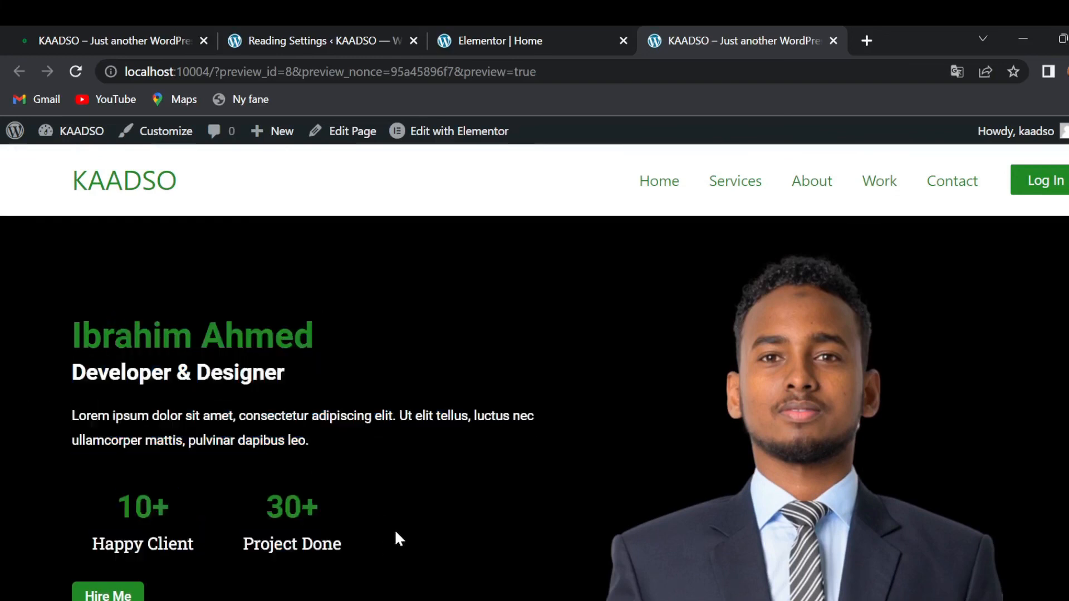
left_click(140, 31)
scroll(374, 286, "up", 1)
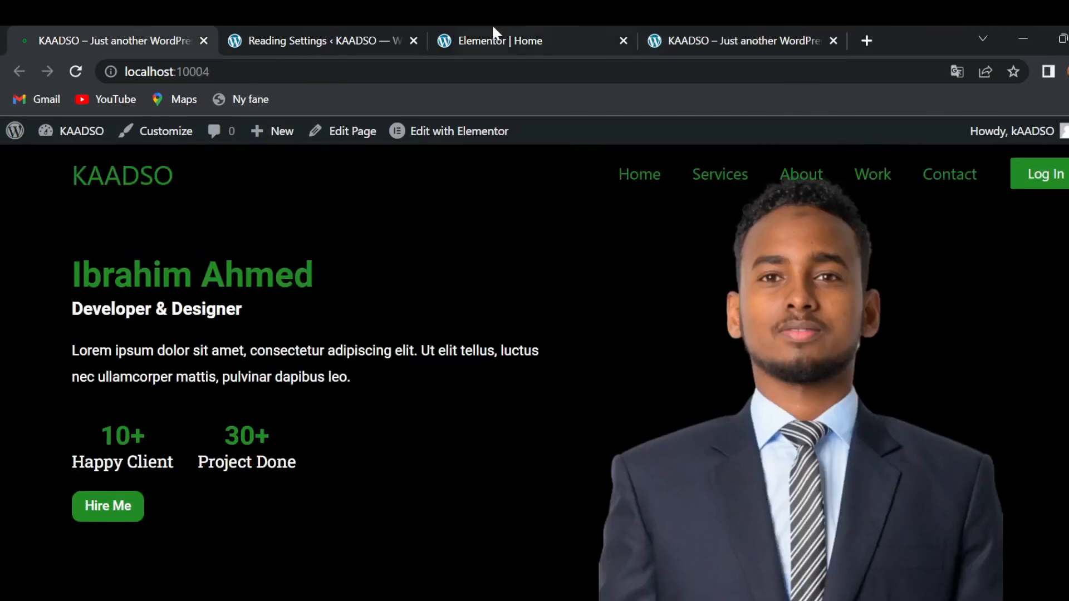
- From the page preview, open the Astra theme Customizer
left_click(659, 34)
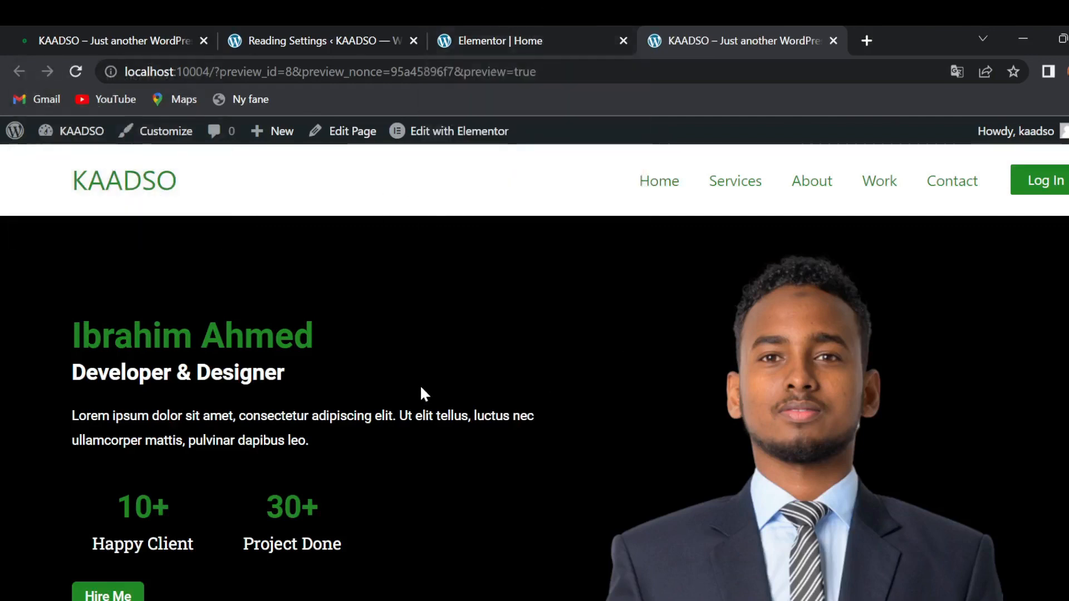
scroll(421, 388, "down", 1)
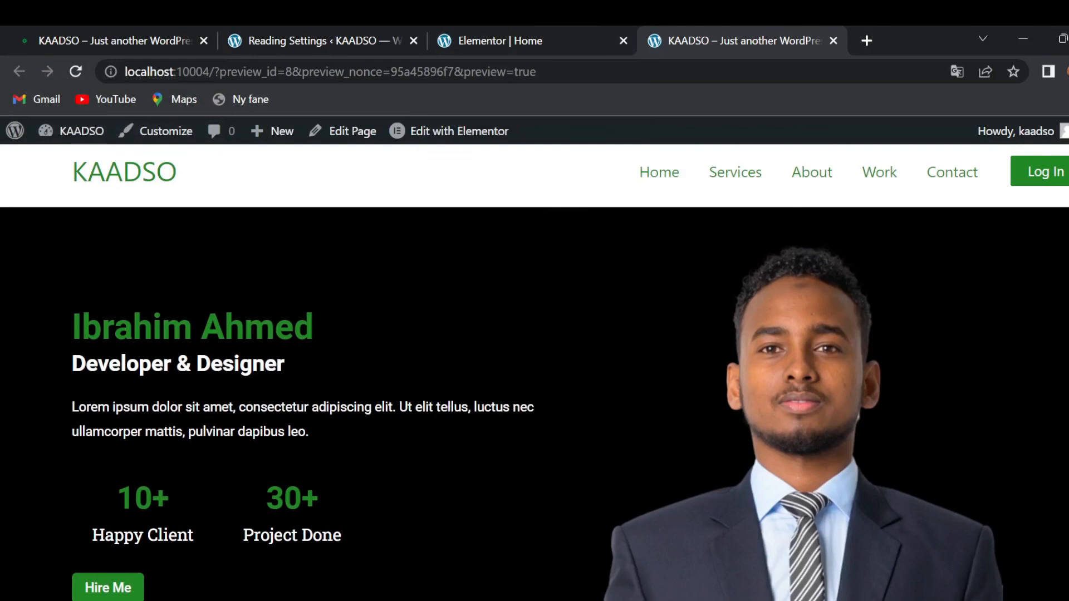
left_click(153, 148)
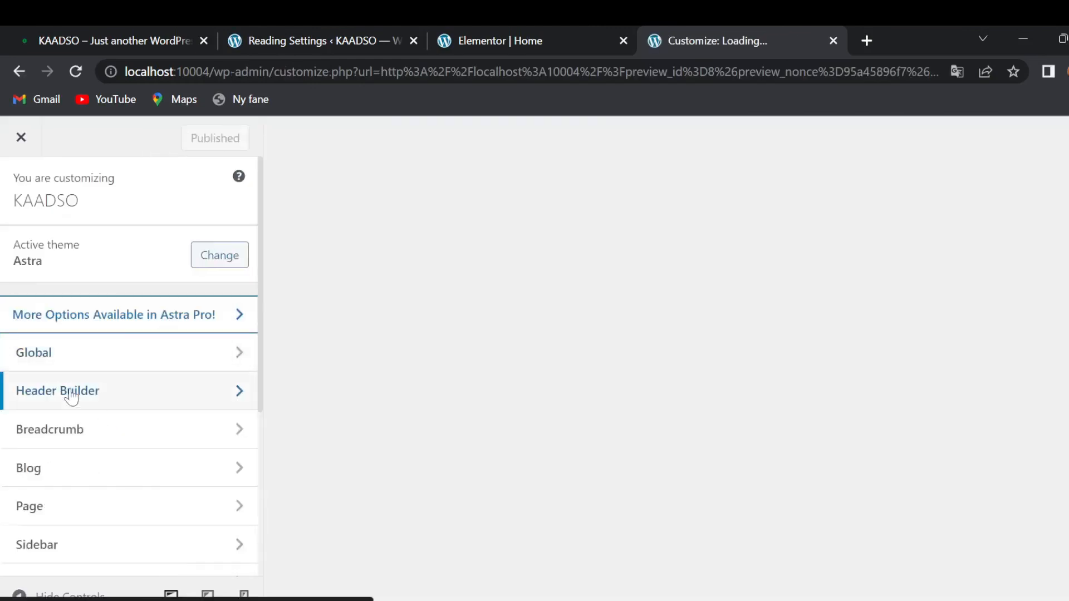
- Enable Astra's Transparent Header on the complete website, publish, and close the Customizer
left_click(71, 396)
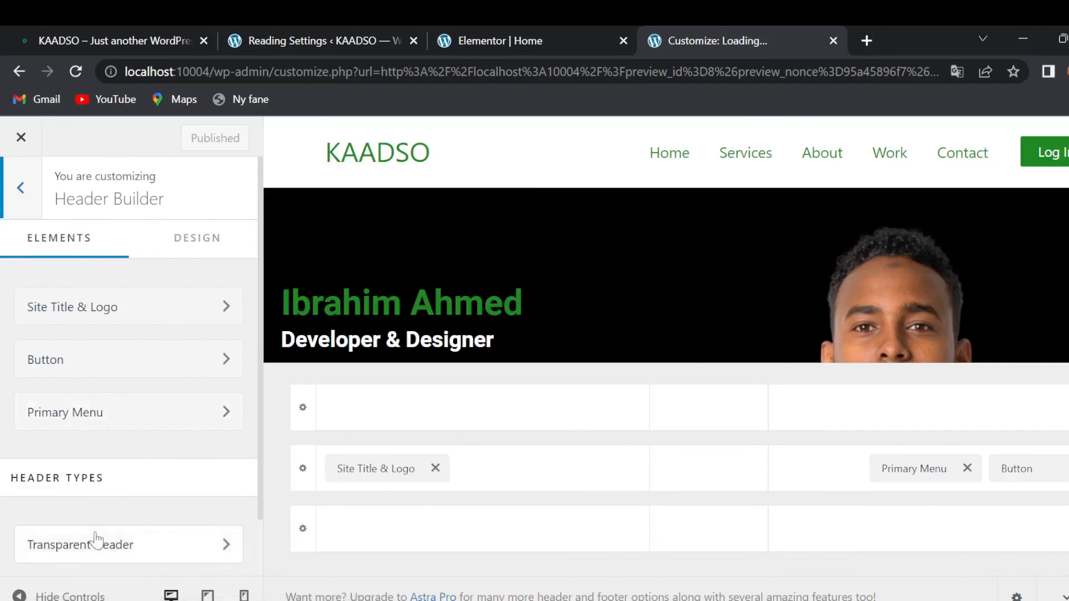
scroll(96, 540, "down", 1)
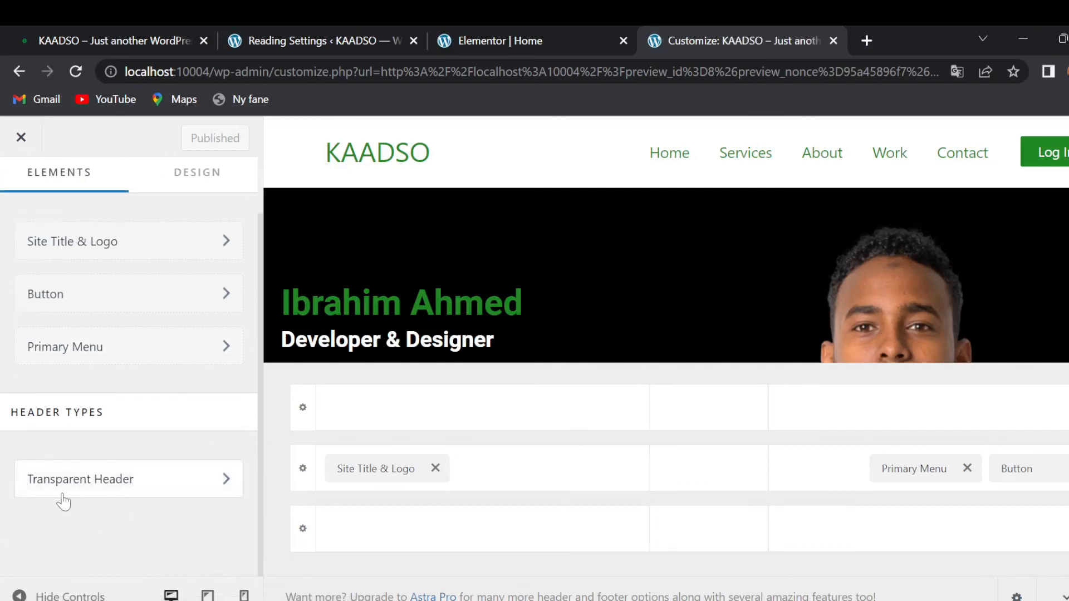
left_click(144, 493)
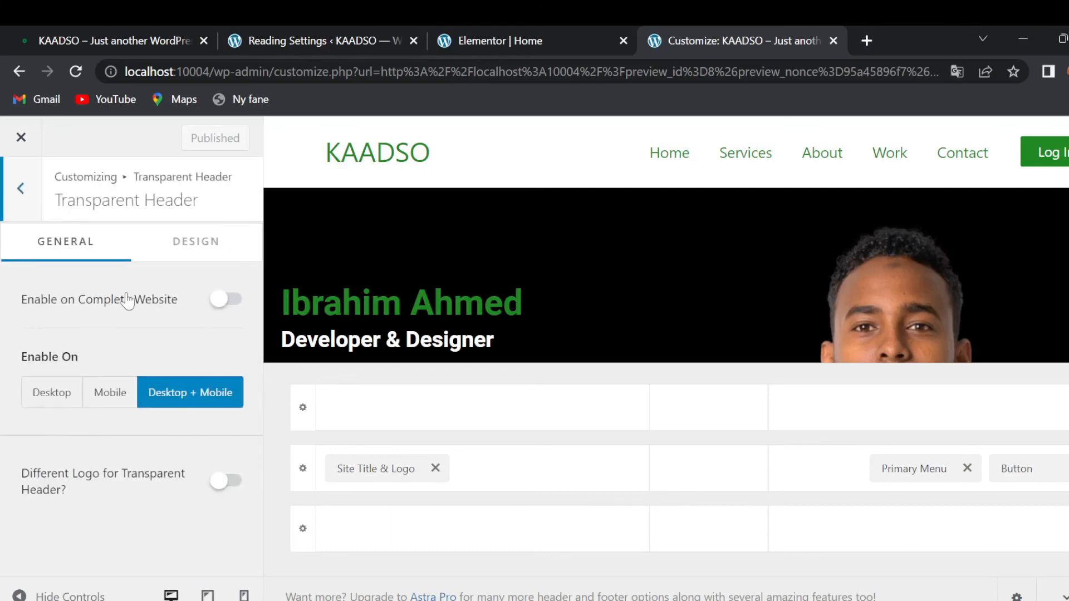
left_click(230, 307)
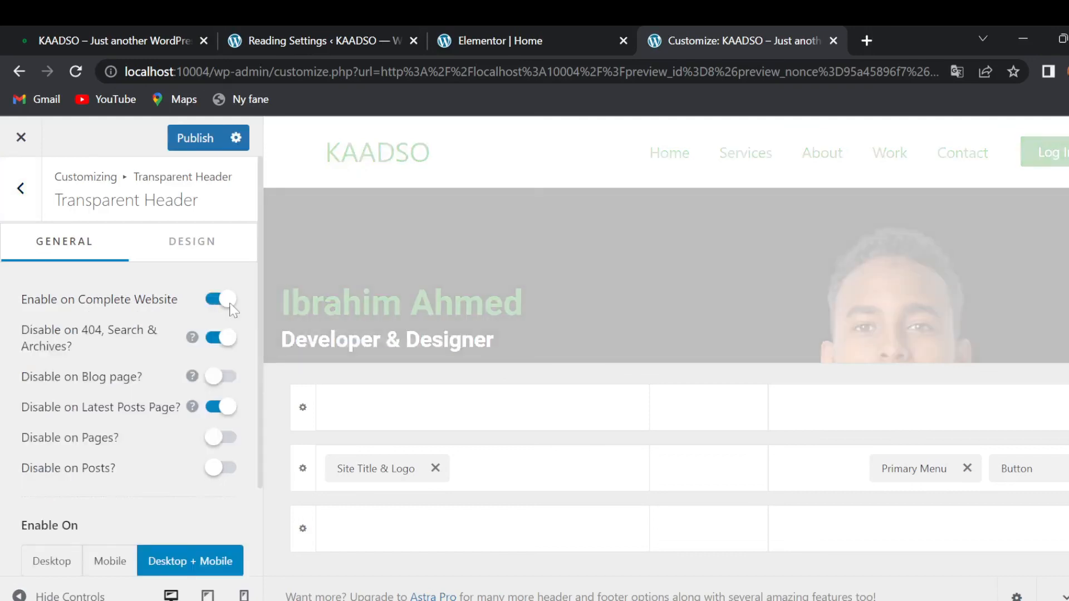
left_click(185, 137)
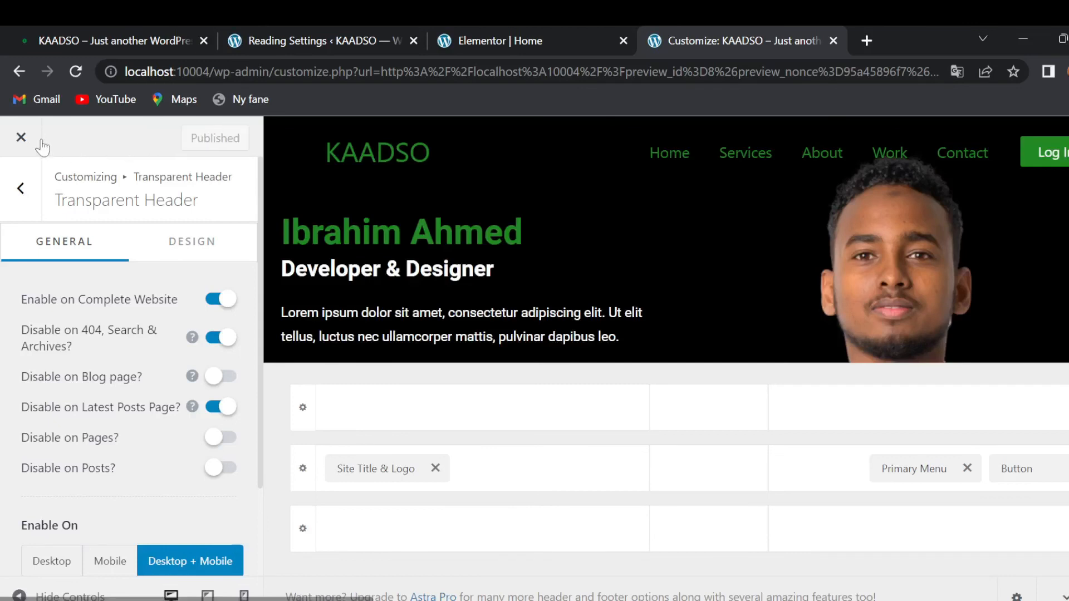
left_click(21, 138)
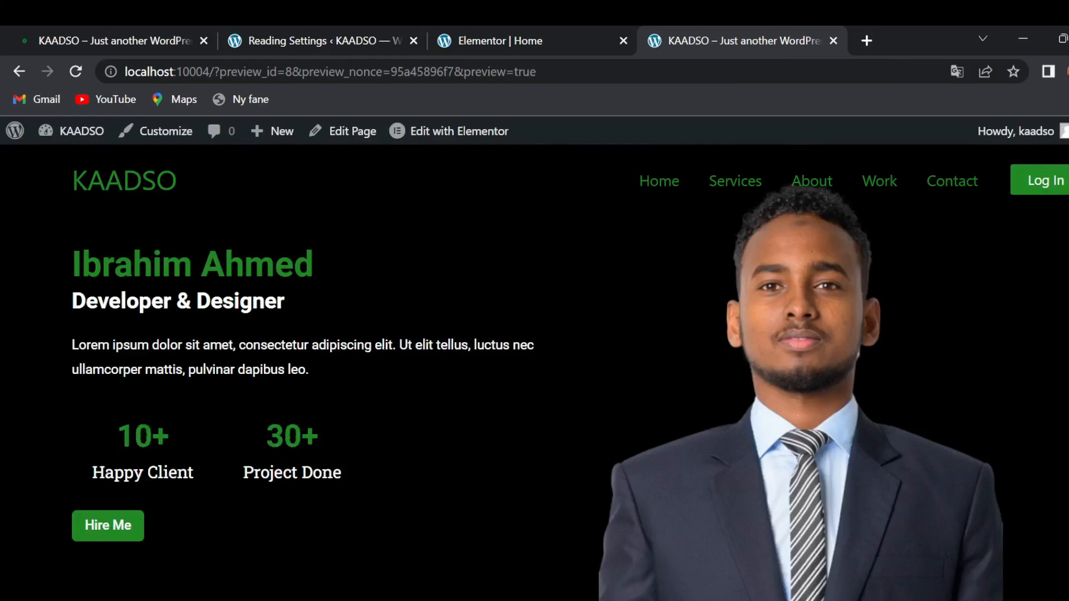
- Compare the page preview with the live homepage, then return to the Elementor Home editor
scroll(407, 359, "down", 2)
scroll(408, 359, "up", 2)
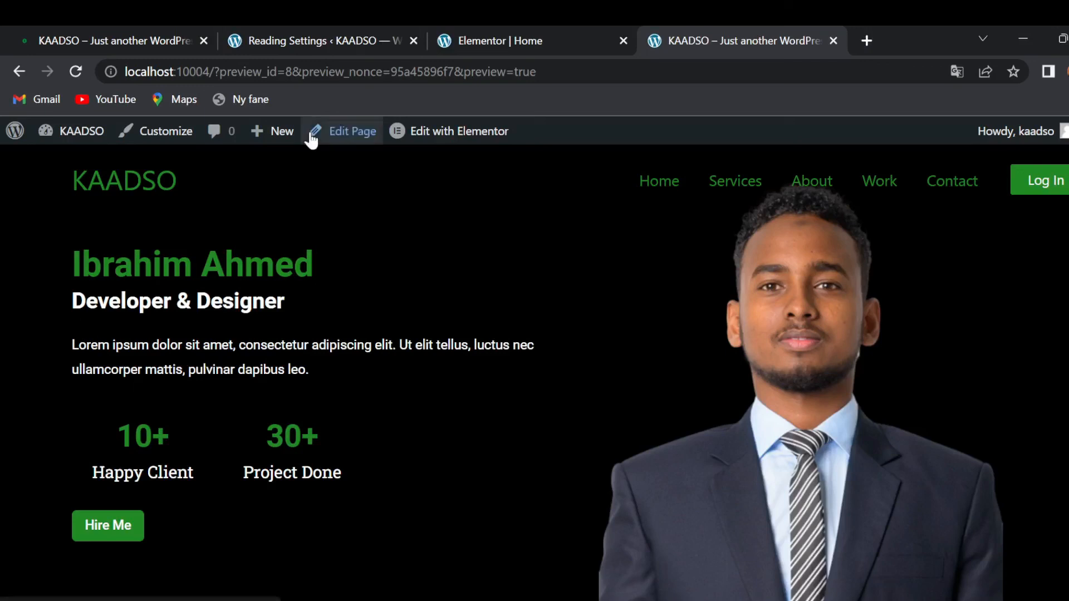
left_click(91, 28)
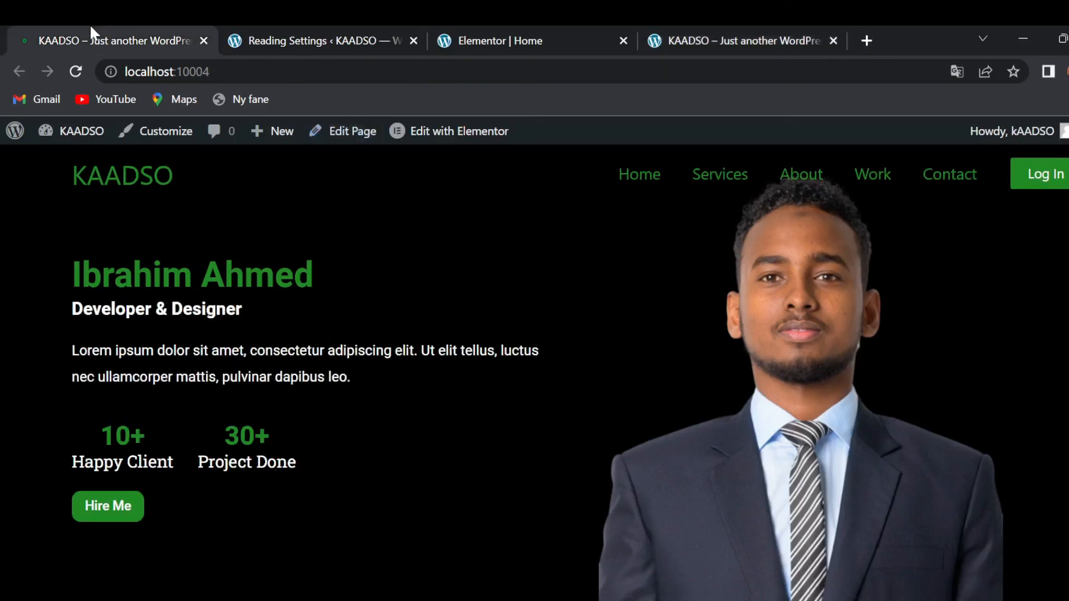
left_click(752, 28)
left_click_drag(109, 301, 330, 419)
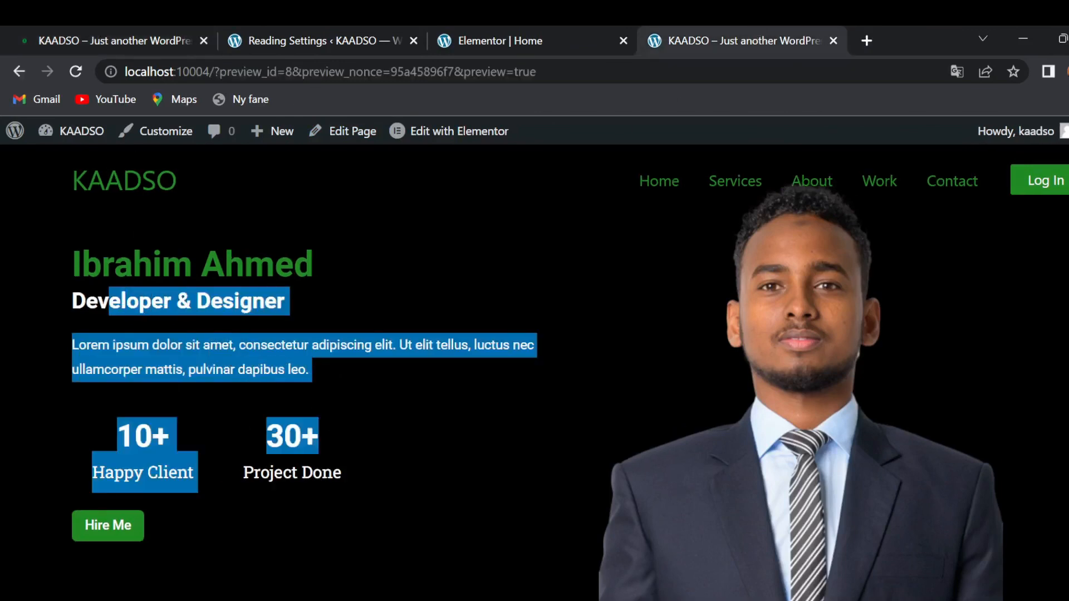
left_click(337, 449)
scroll(488, 439, "down", 1)
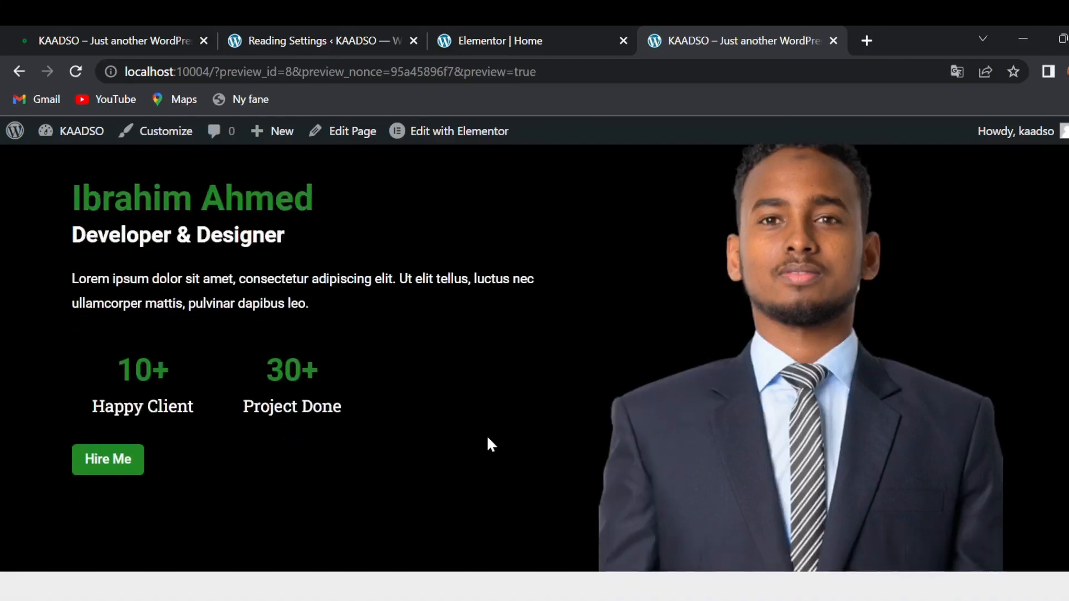
left_click(138, 33)
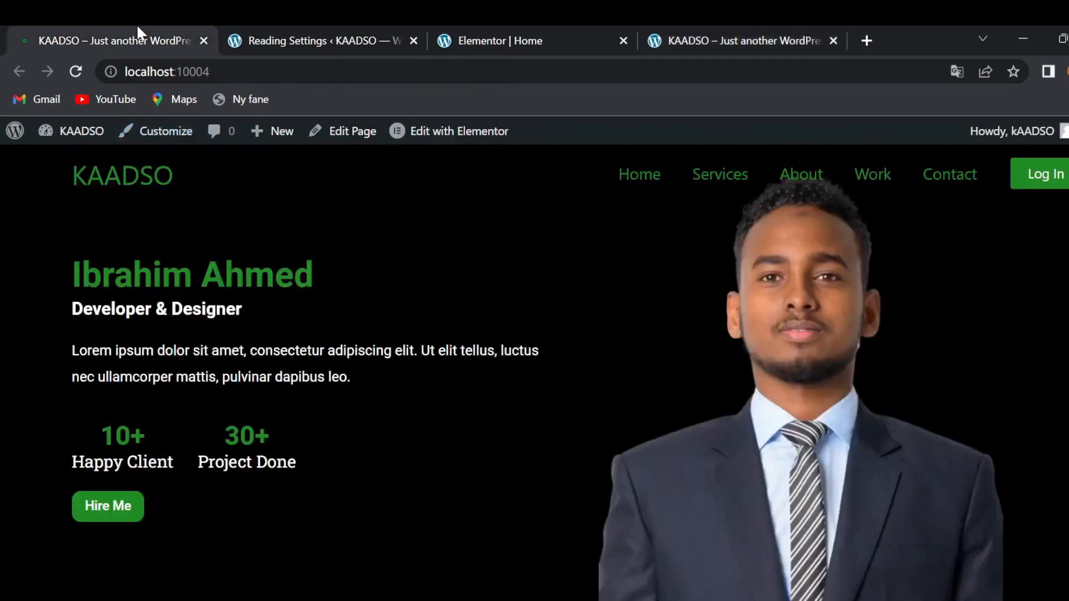
left_click(671, 32)
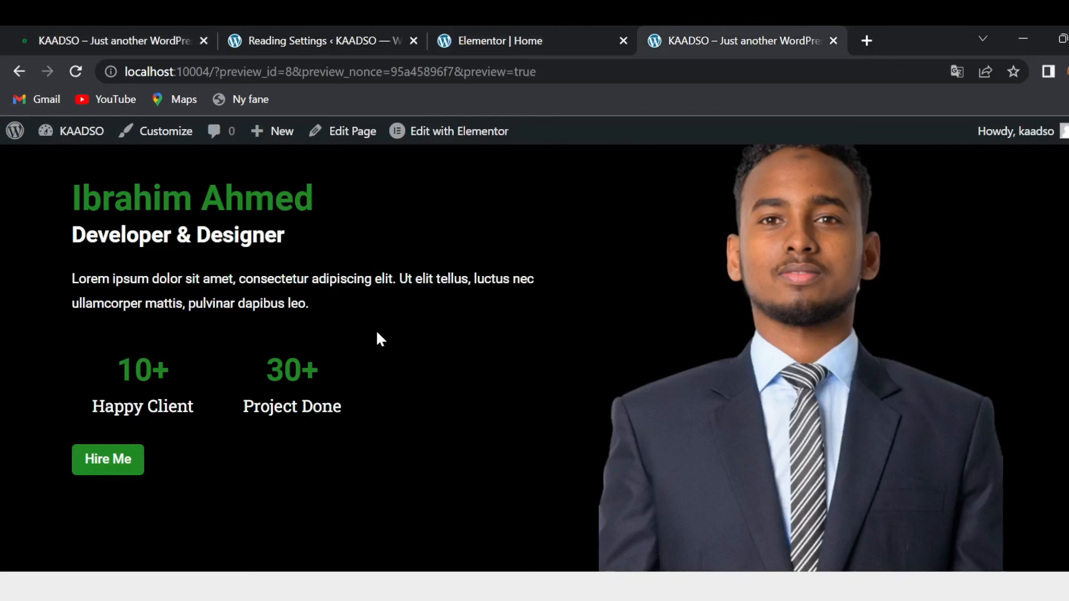
left_click(475, 28)
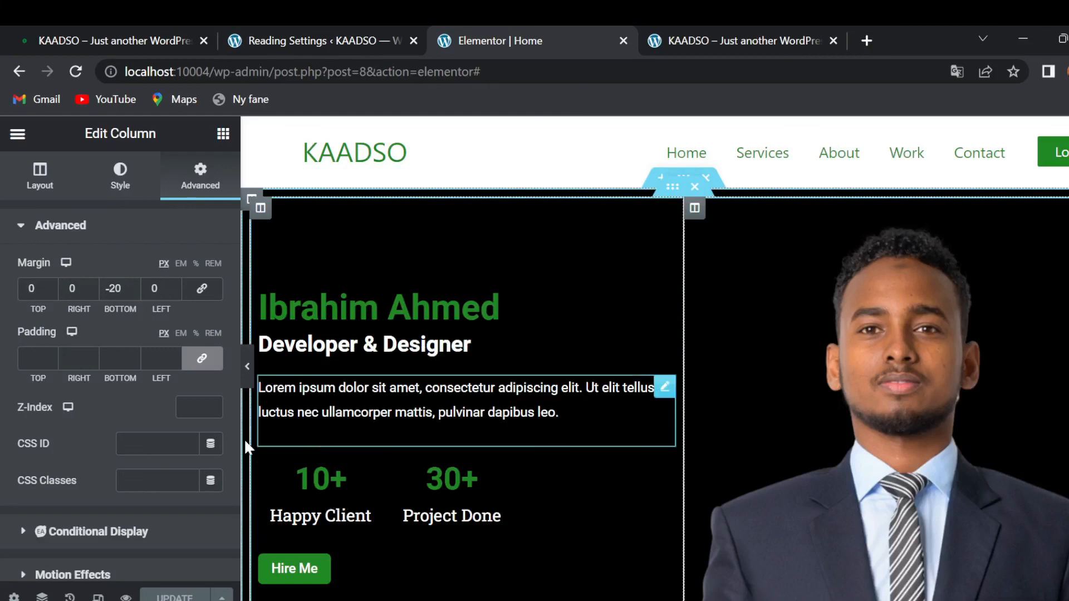
scroll(609, 282, "down", 2)
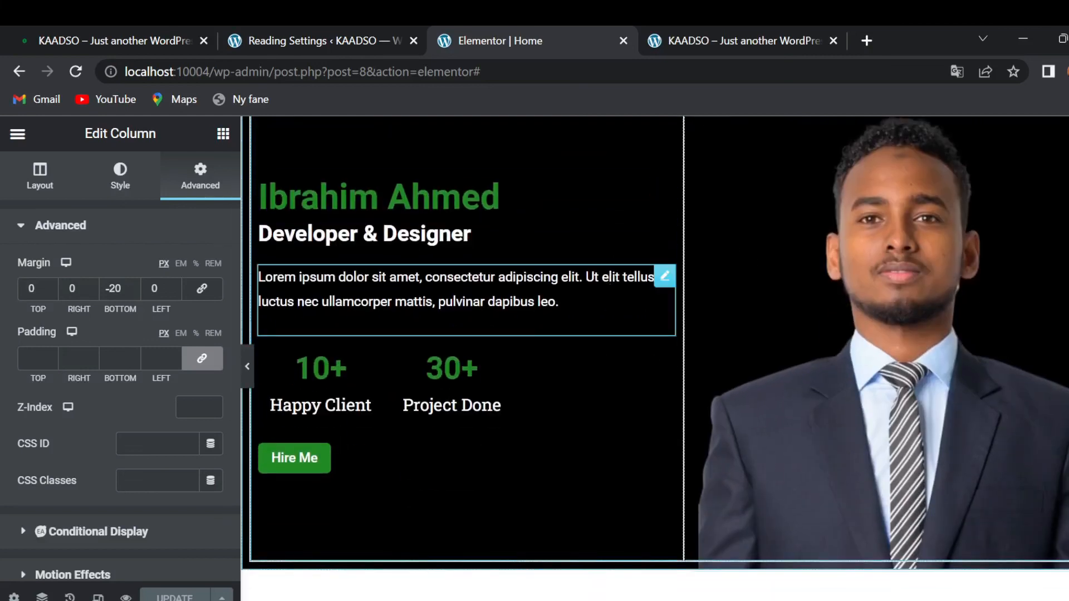
scroll(610, 284, "up", 1)
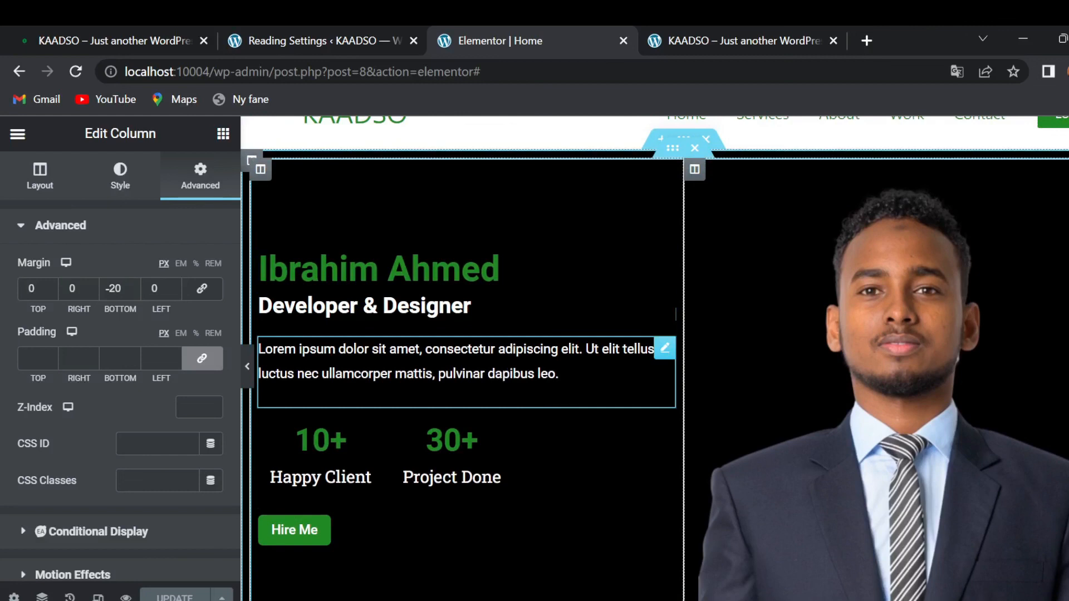